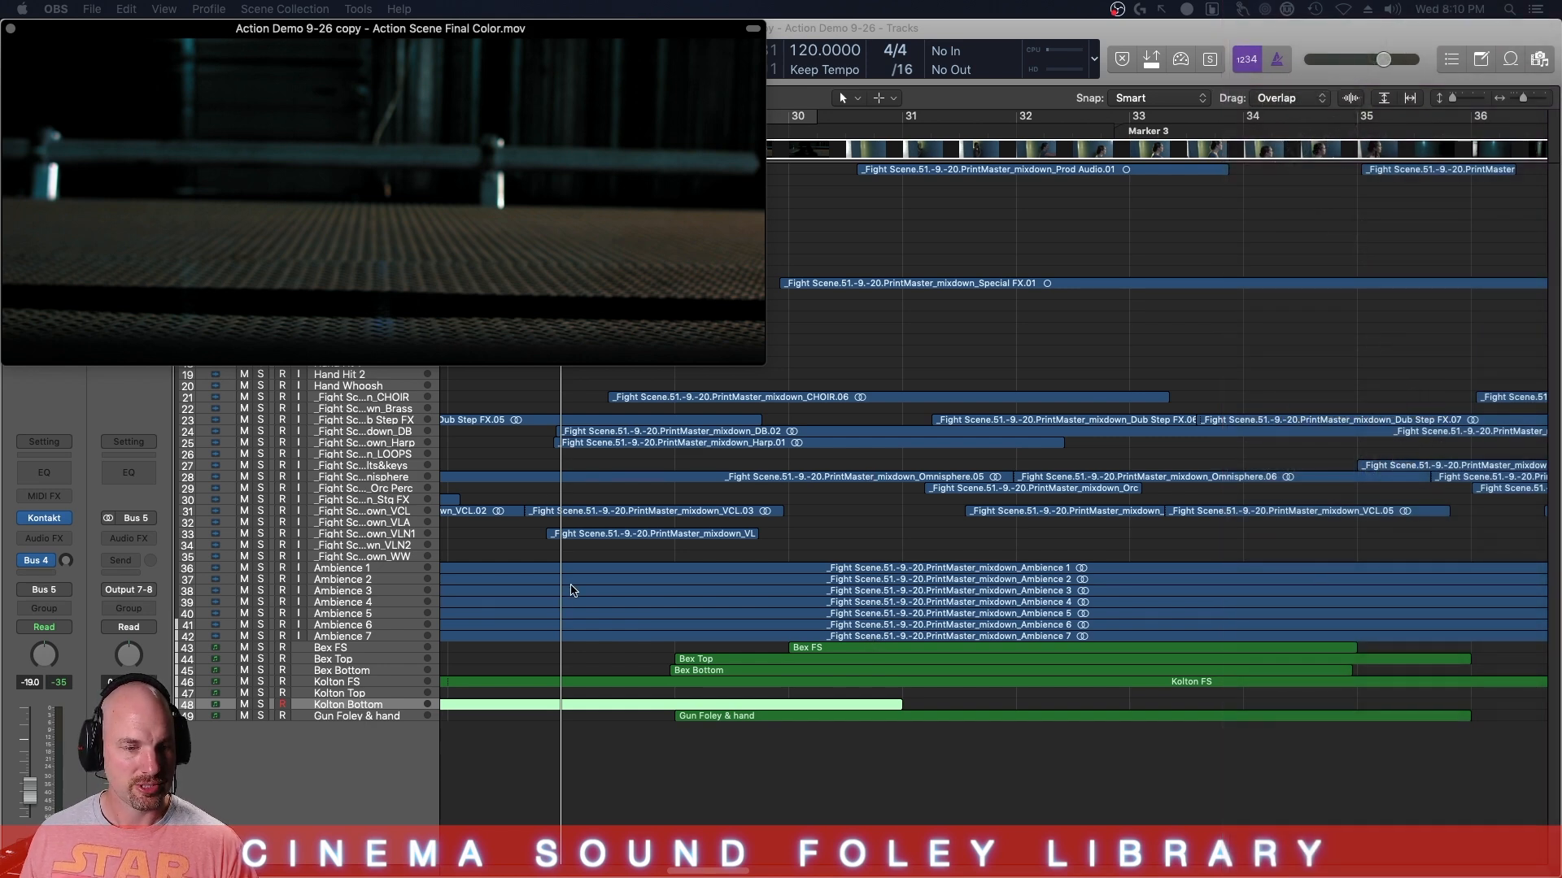
- Open the Kontakt instrument window of the Kolton Bottom track and move it out of view
click(45, 519)
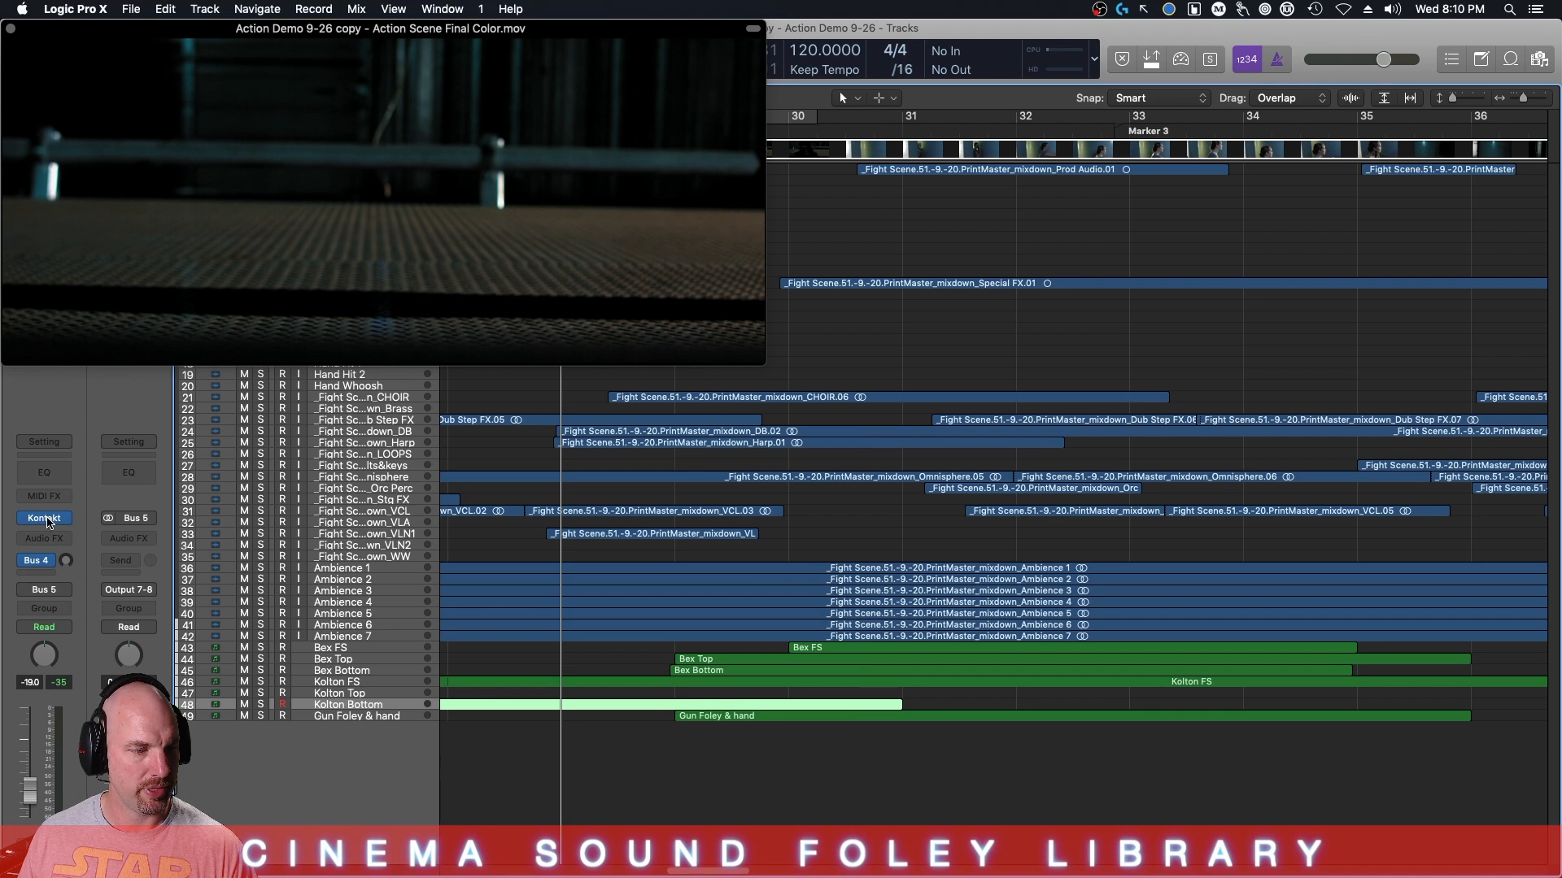
drag(310, 49, 1561, 67)
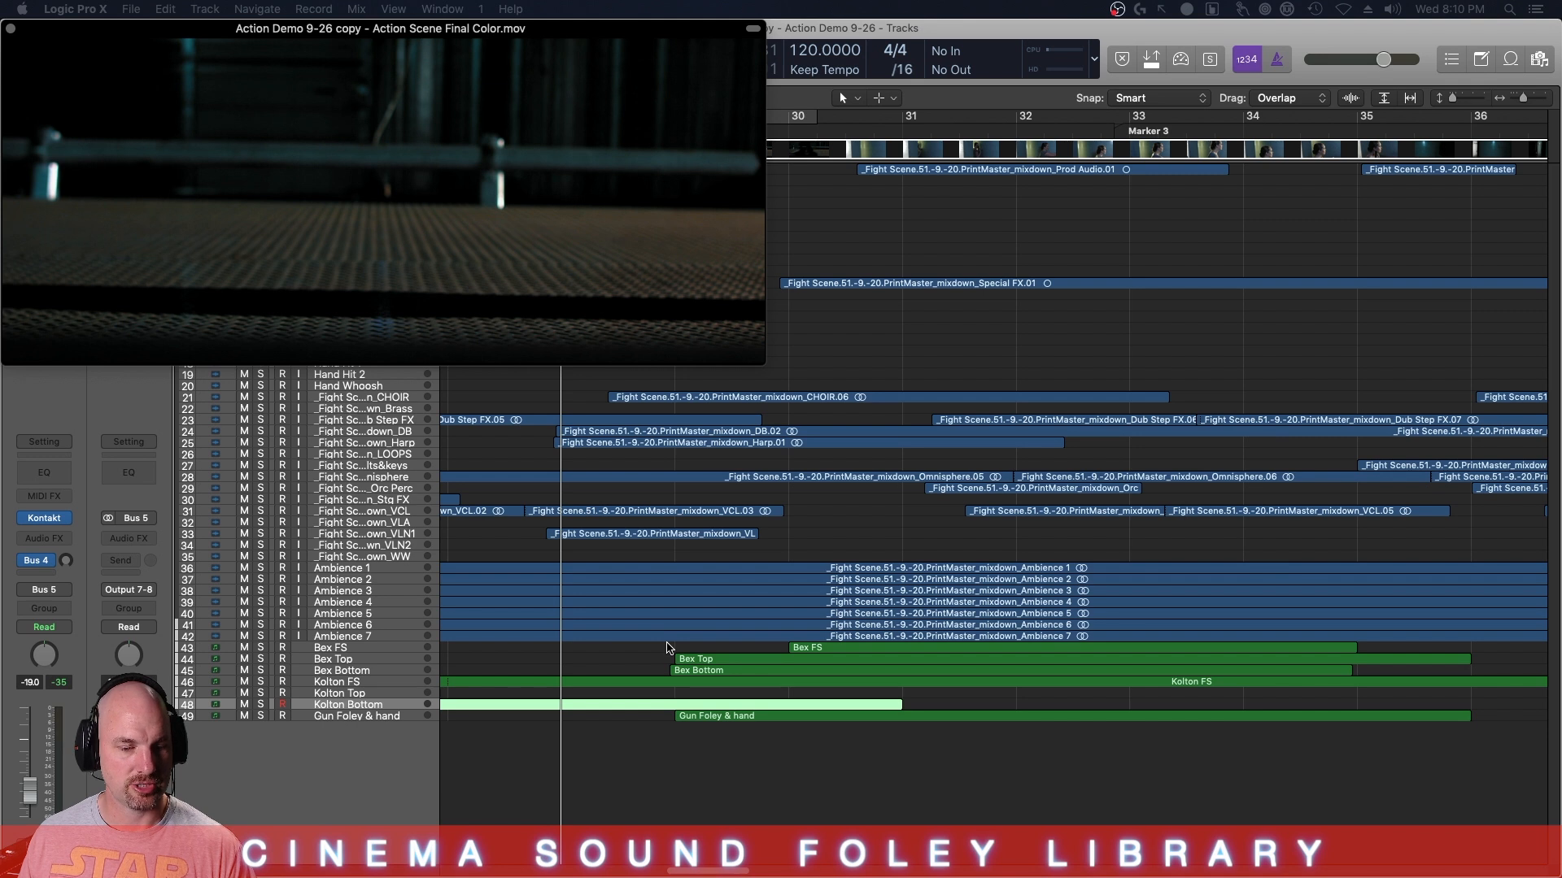
- Play through the fight scene and rewind the playhead to about bar 25
key(space)
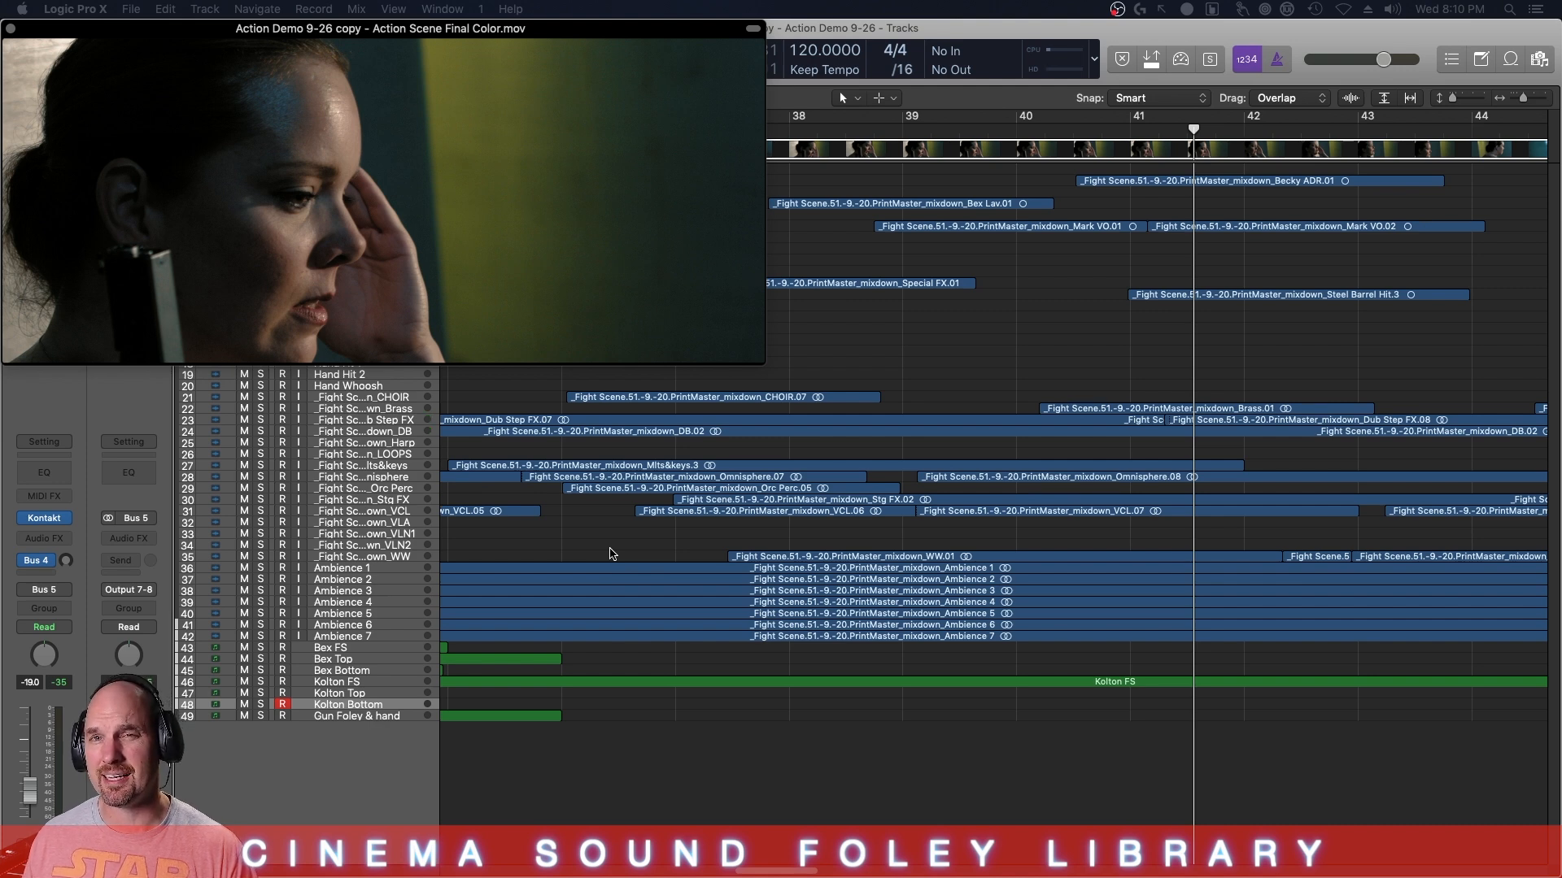
key(comma)
key(comma)
key(comma)
key(comma)
key(comma)
key(comma)
key(comma)
key(comma)
key(comma)
key(comma)
key(comma)
key(comma)
key(comma)
key(comma)
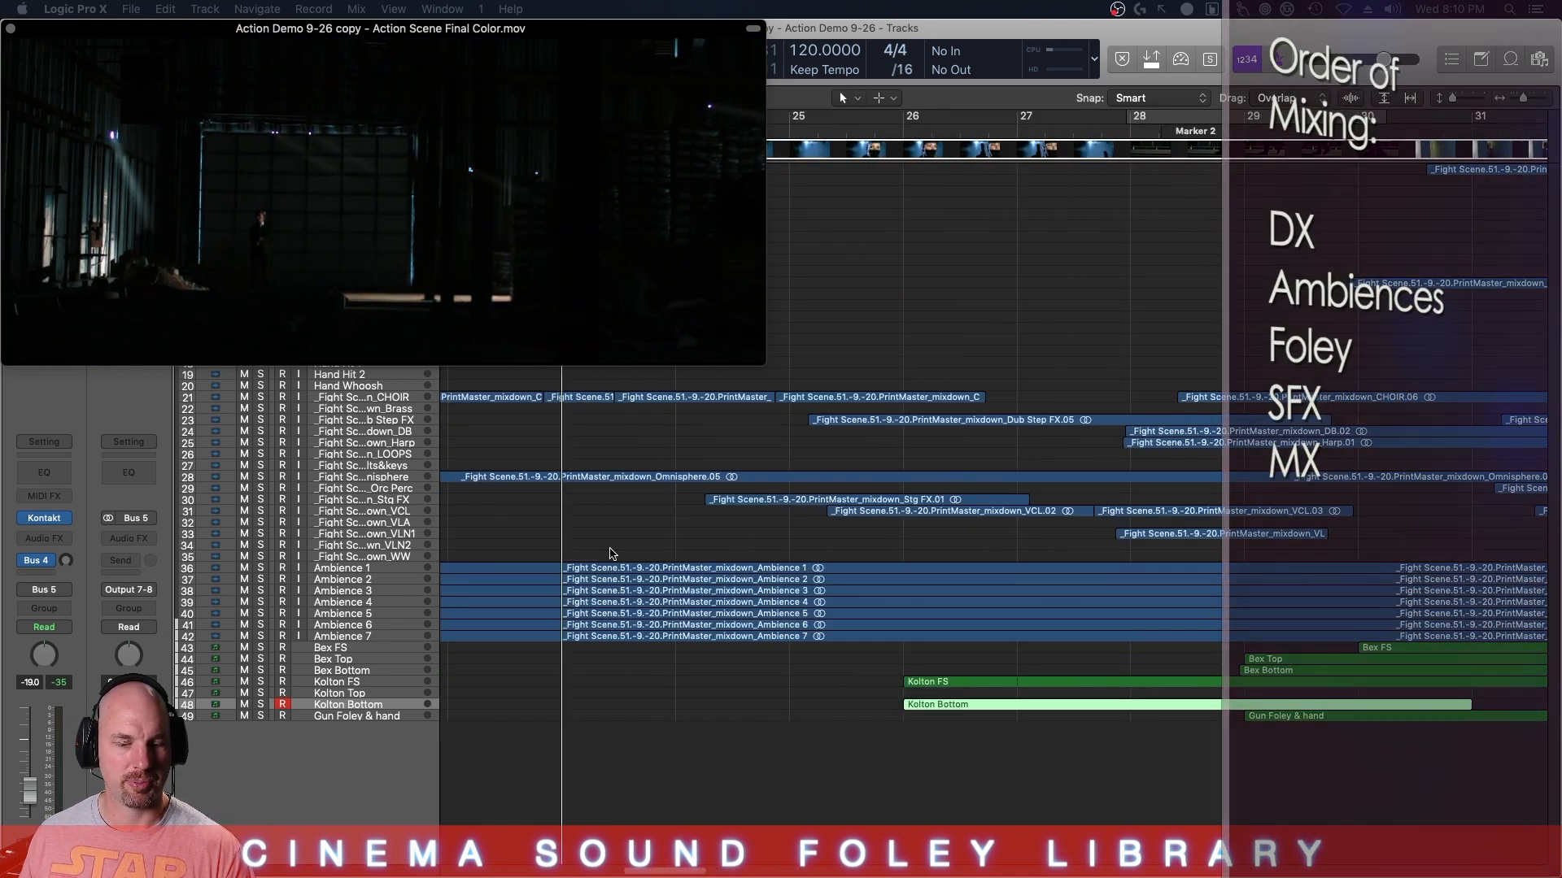
key(comma)
key(comma)
key(comma)
key(comma)
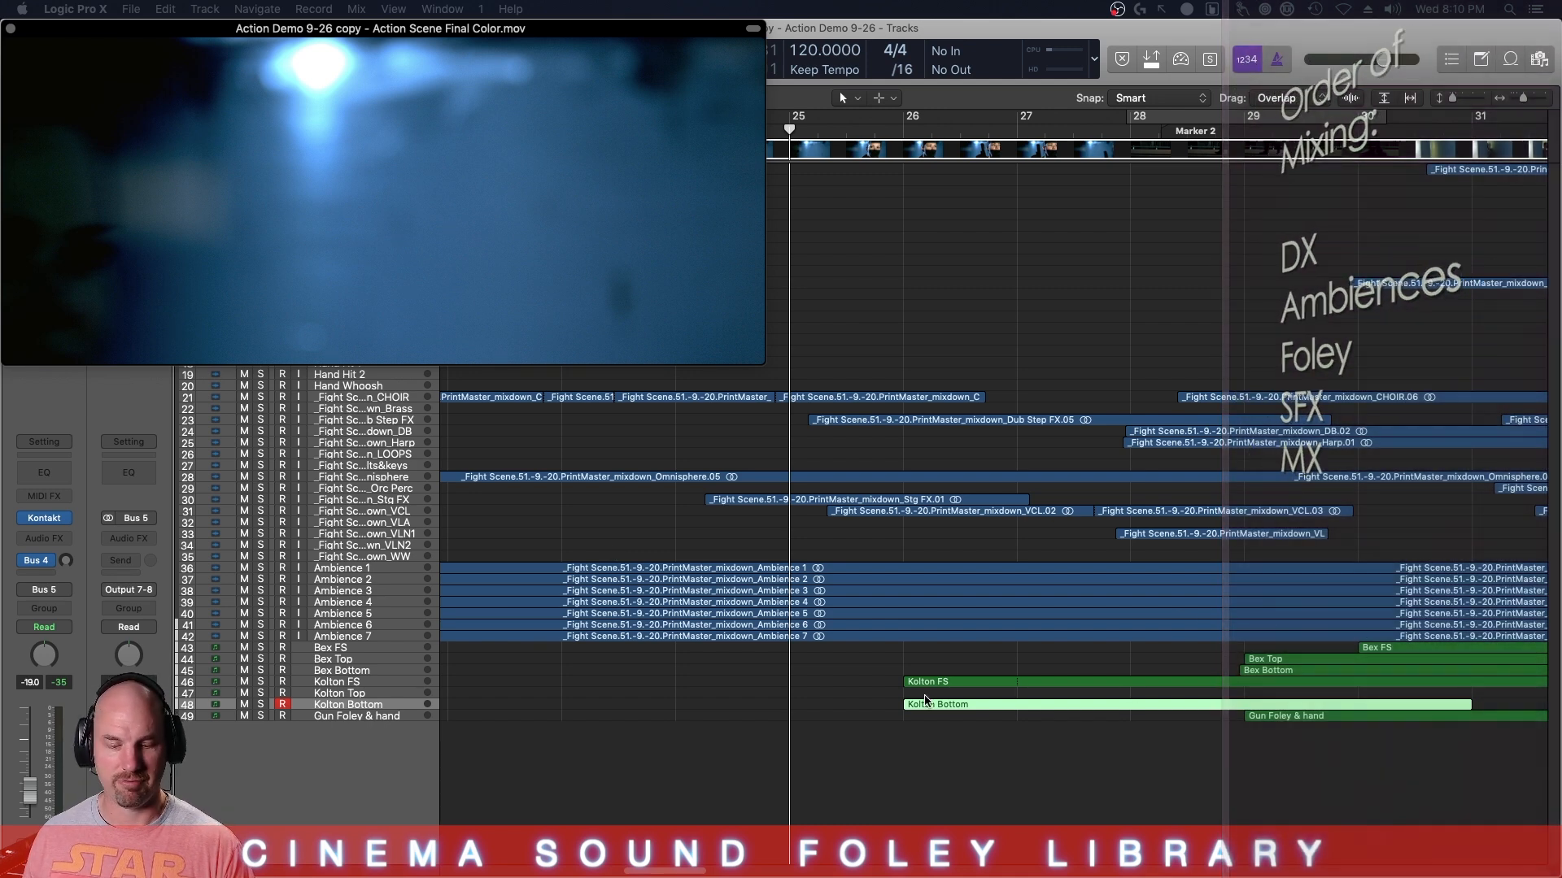
- Mute the Bex Top, Bex Bottom, Kolton Top, Kolton Bottom and Gun Foley & hand tracks
click(245, 660)
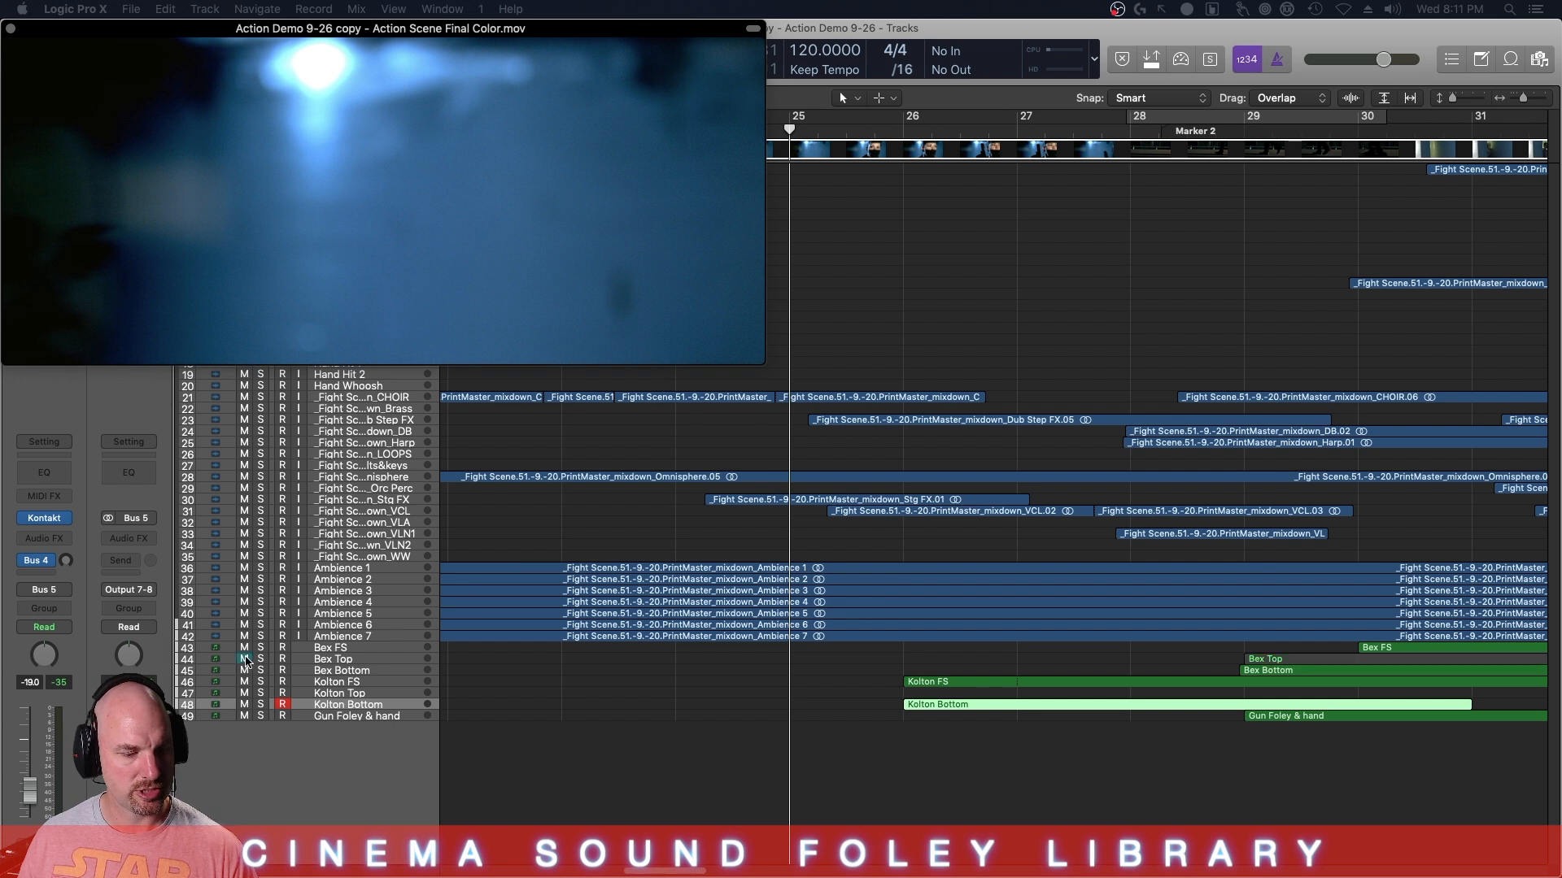
drag(245, 672, 297, 773)
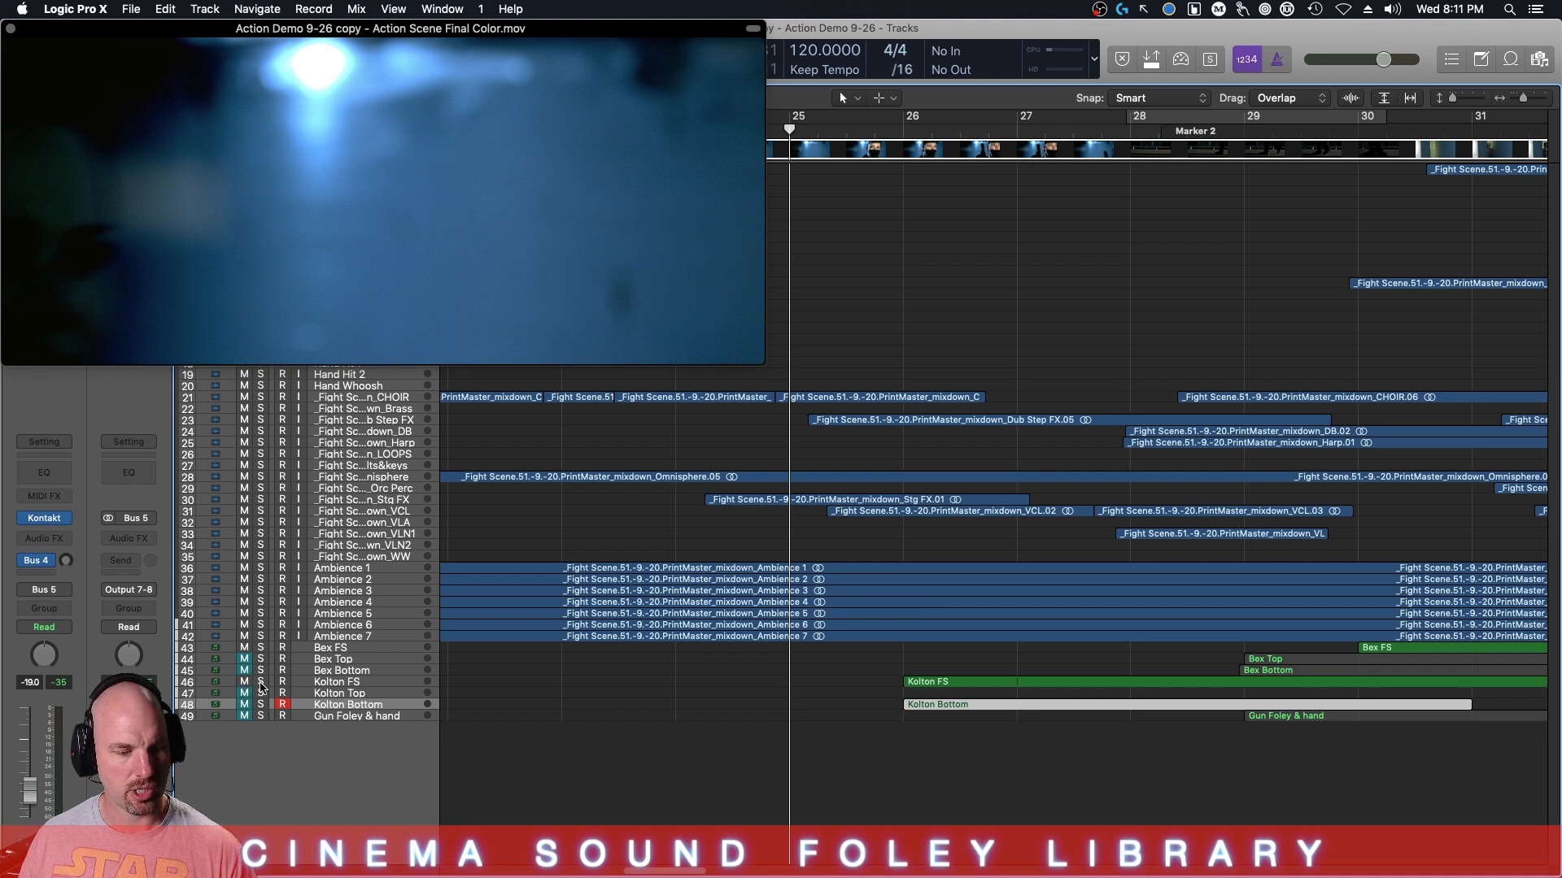
- On the Kolton FS track, write Touch volume automation during playback from bar 25, riding the fader to about -10.8 dB, and rewind
key(Up)
key(Up)
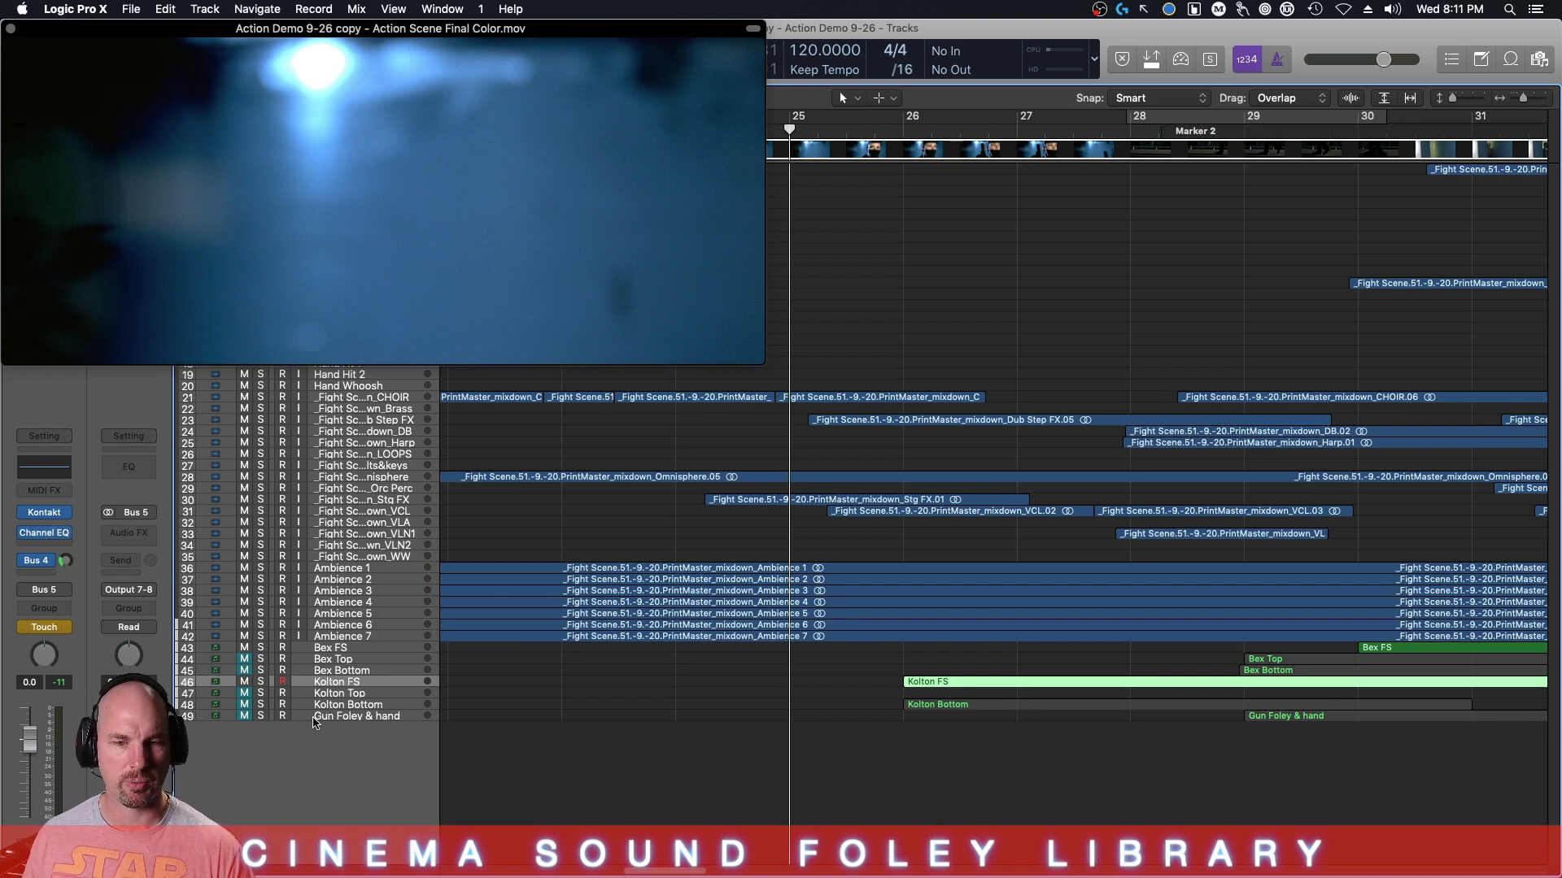
key(space)
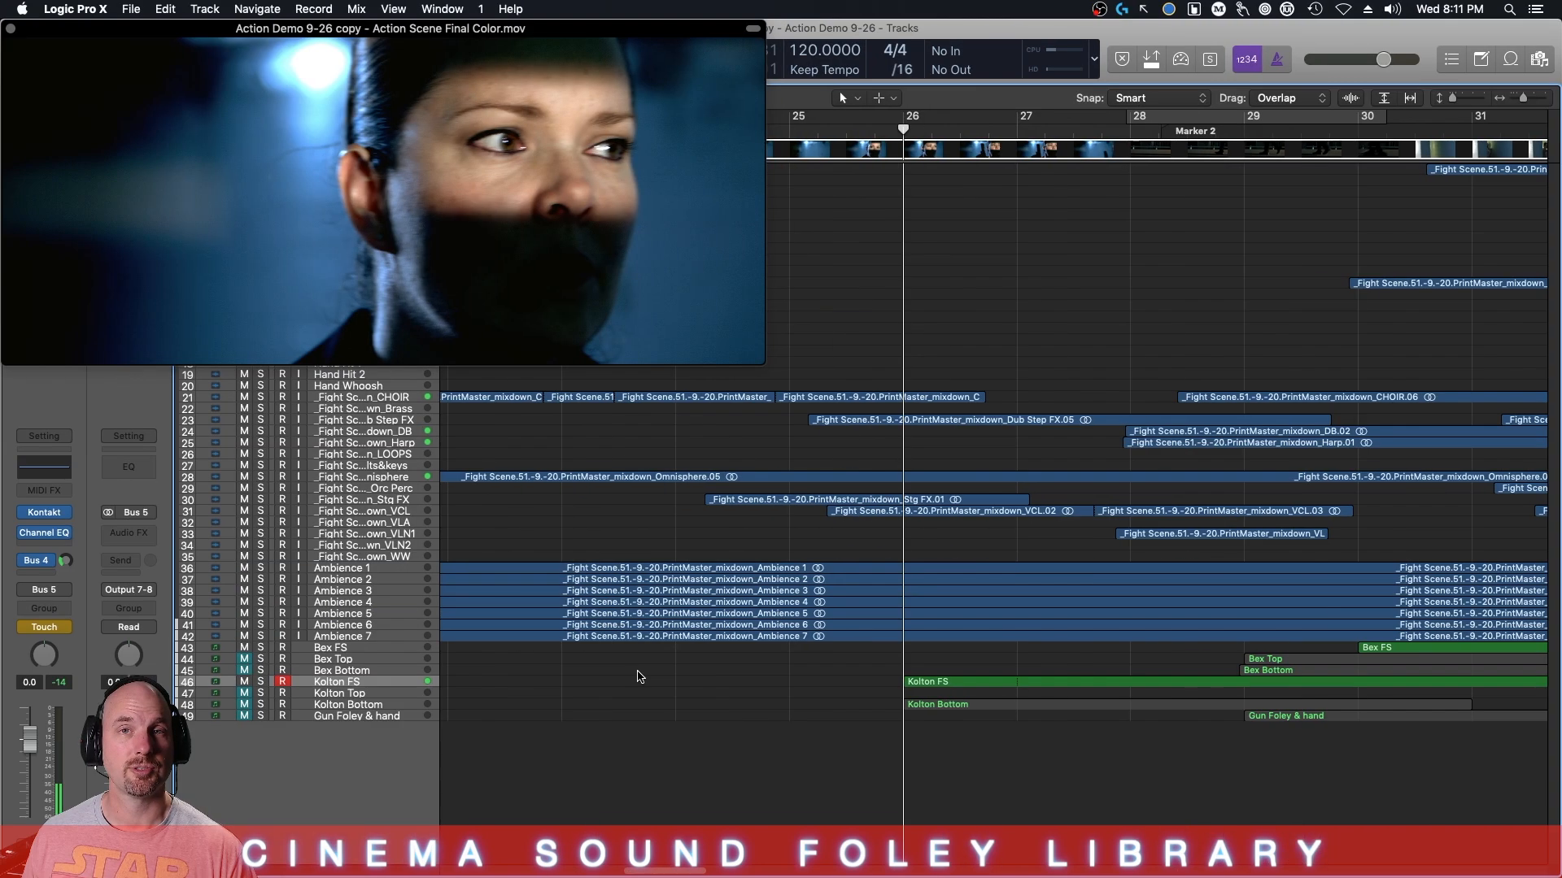
key(period)
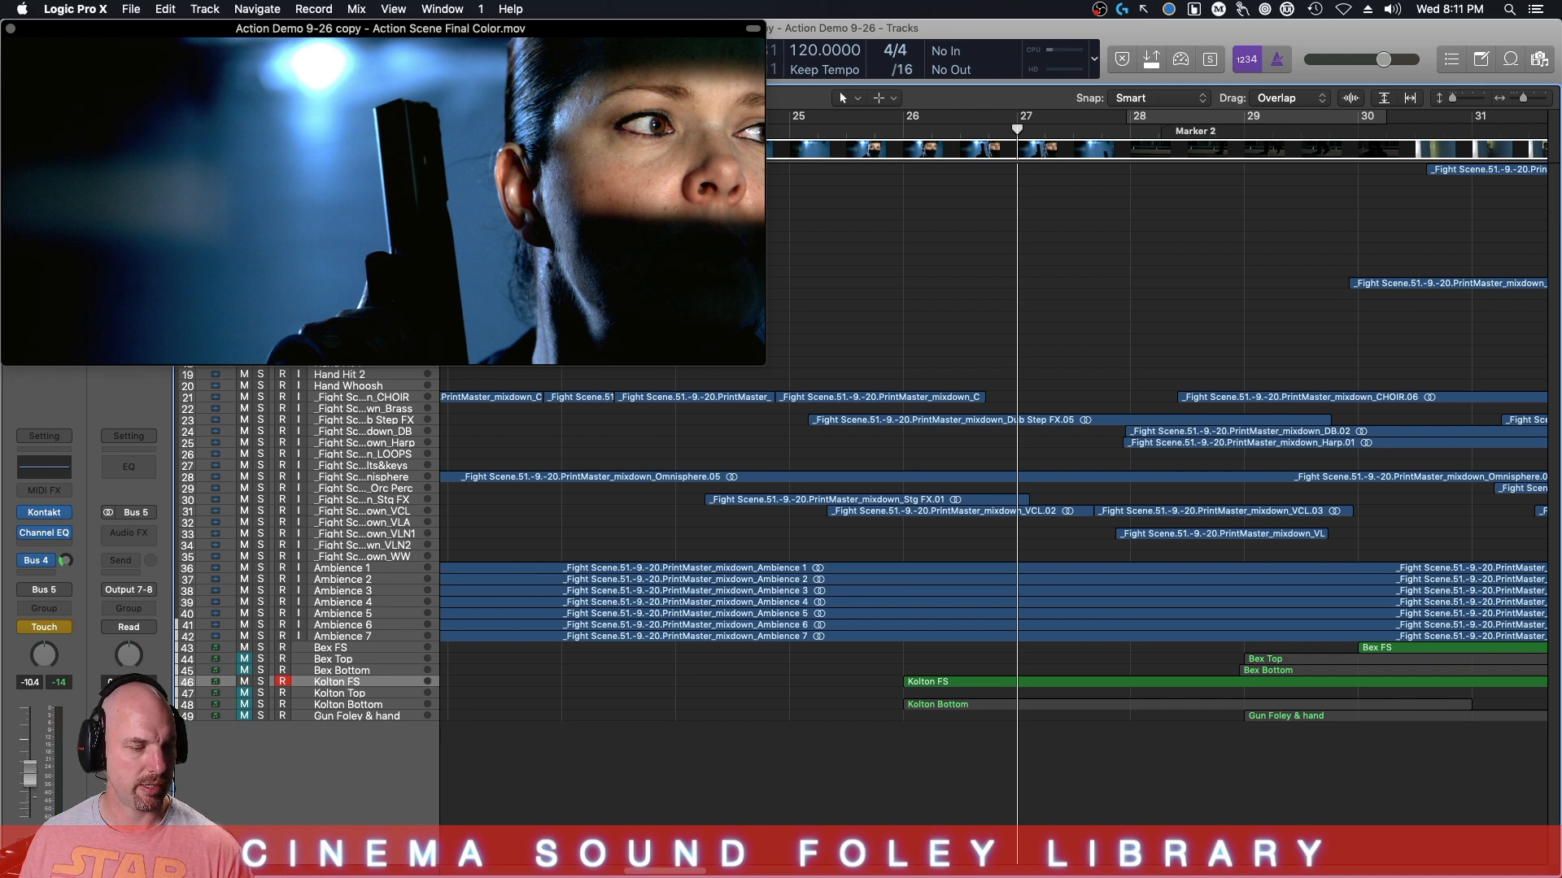
key(space)
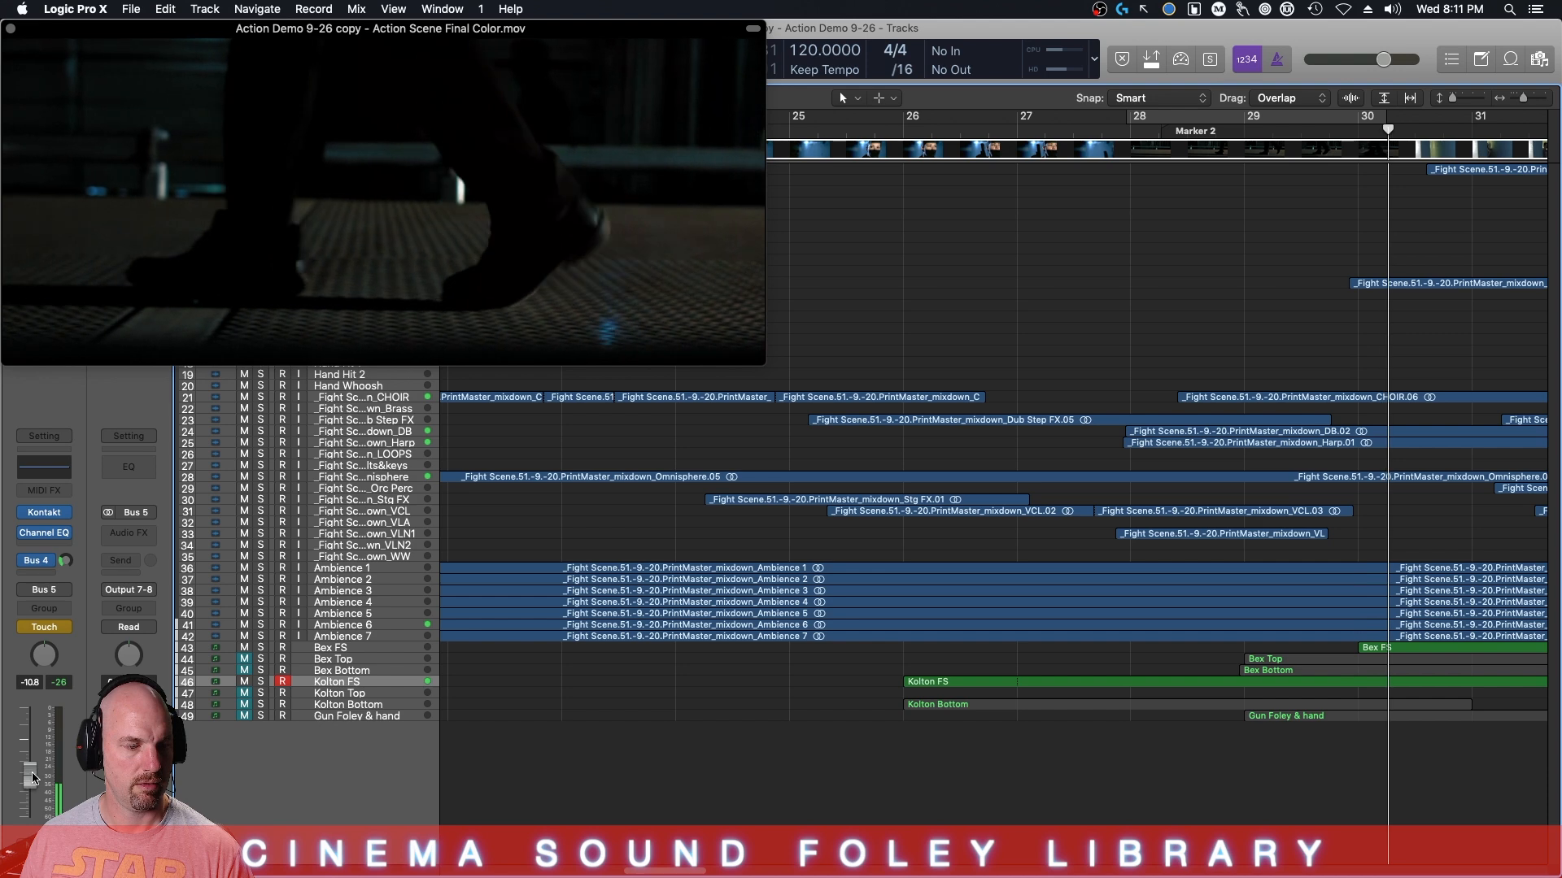
key(comma)
key(comma)
key(comma)
key(comma)
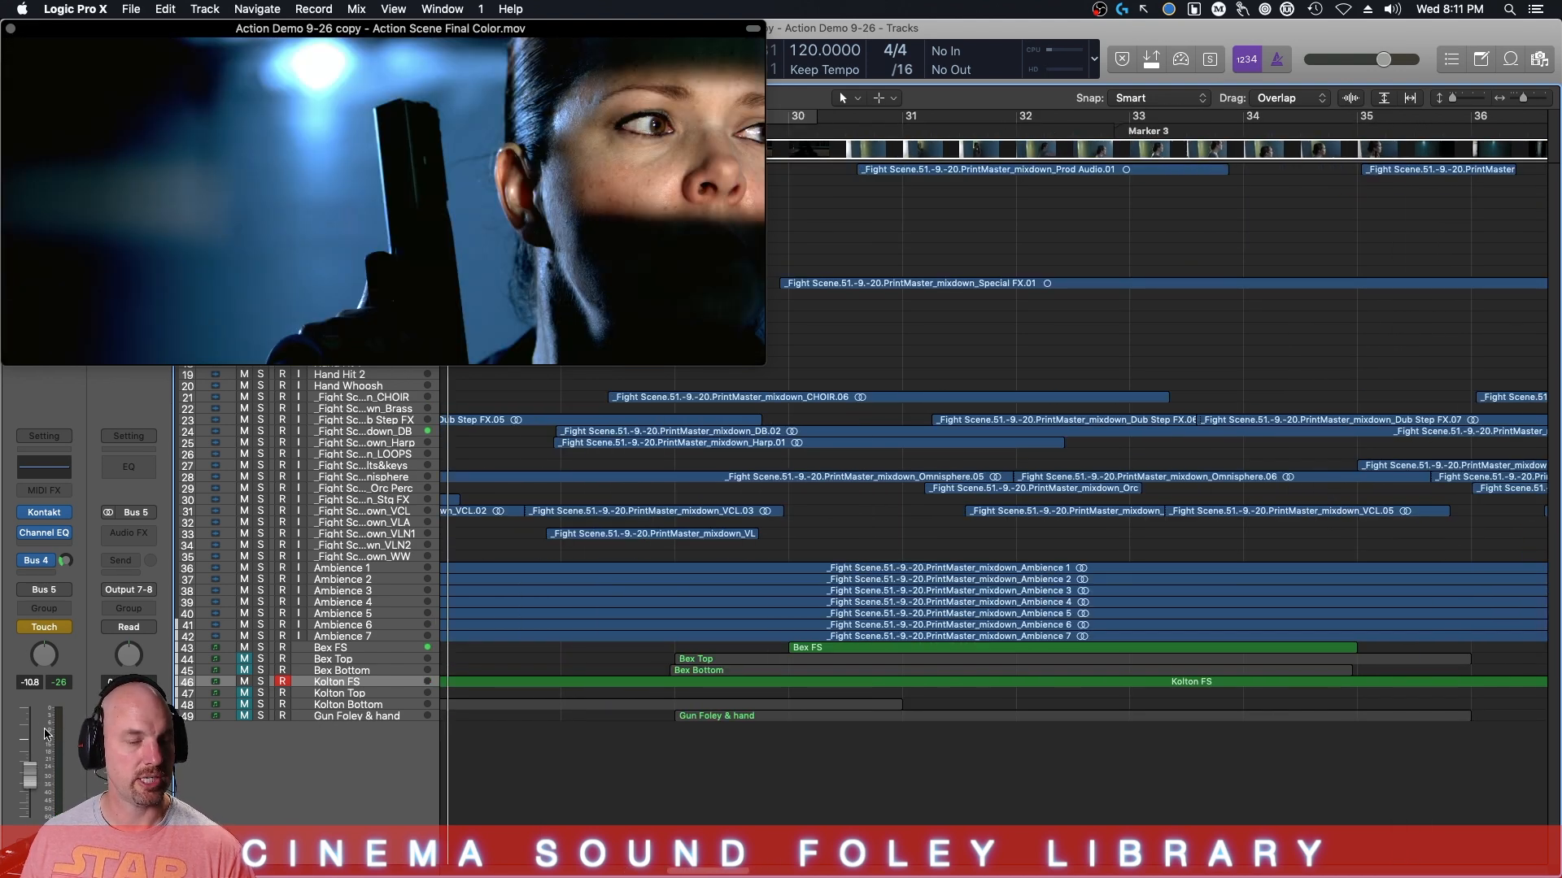
- Show the Kolton FS track's automation, switch its displayed parameter to Volume, and hide the automation again
click(367, 684)
key(super+Down)
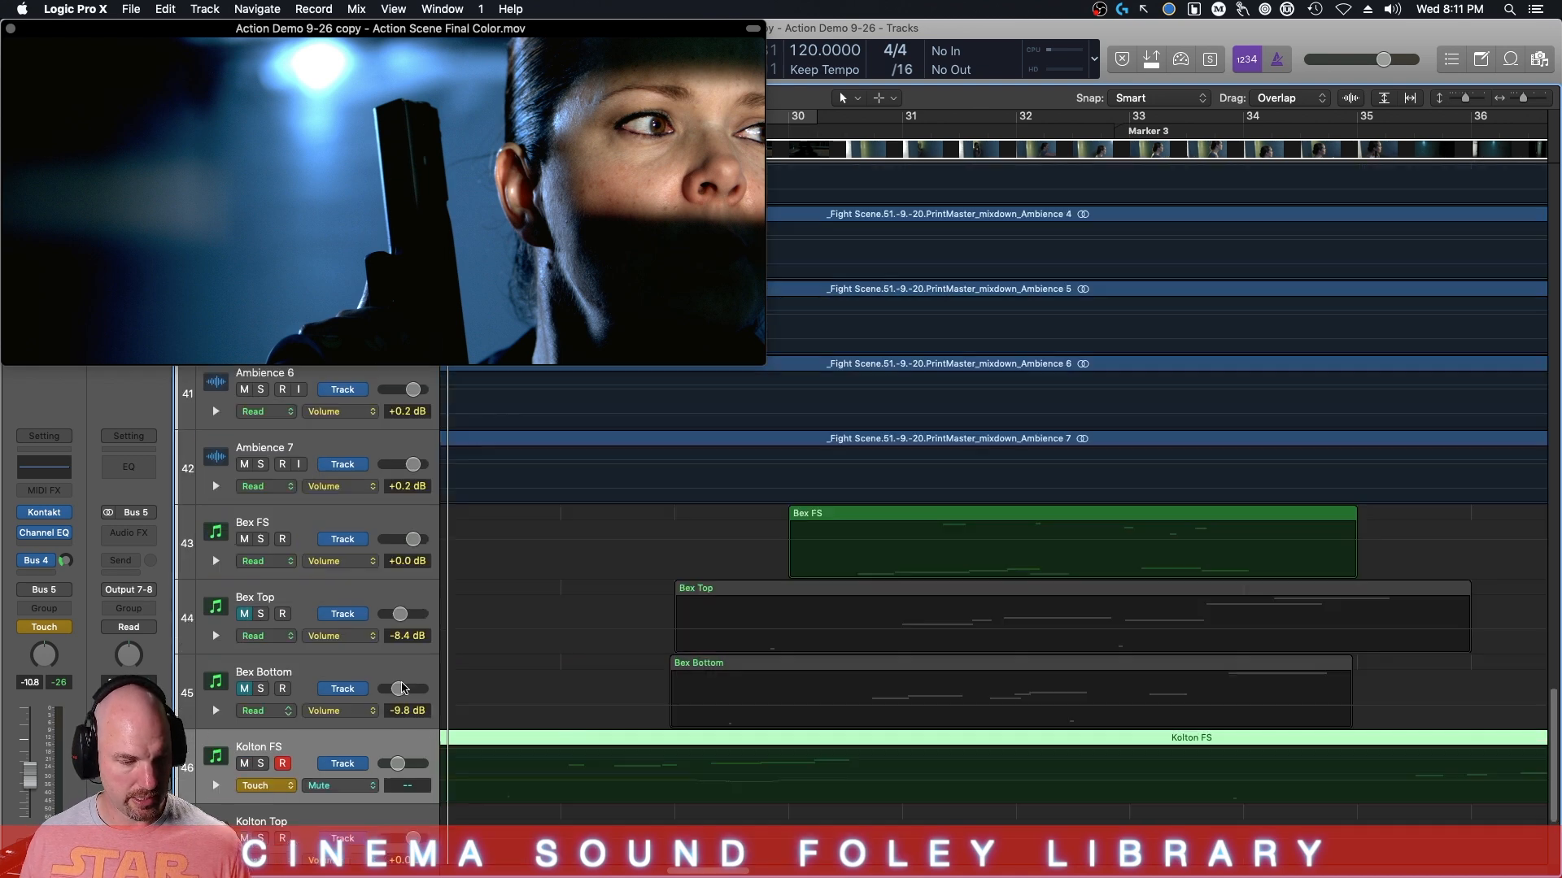
click(335, 789)
mouse_move(344, 783)
click(374, 736)
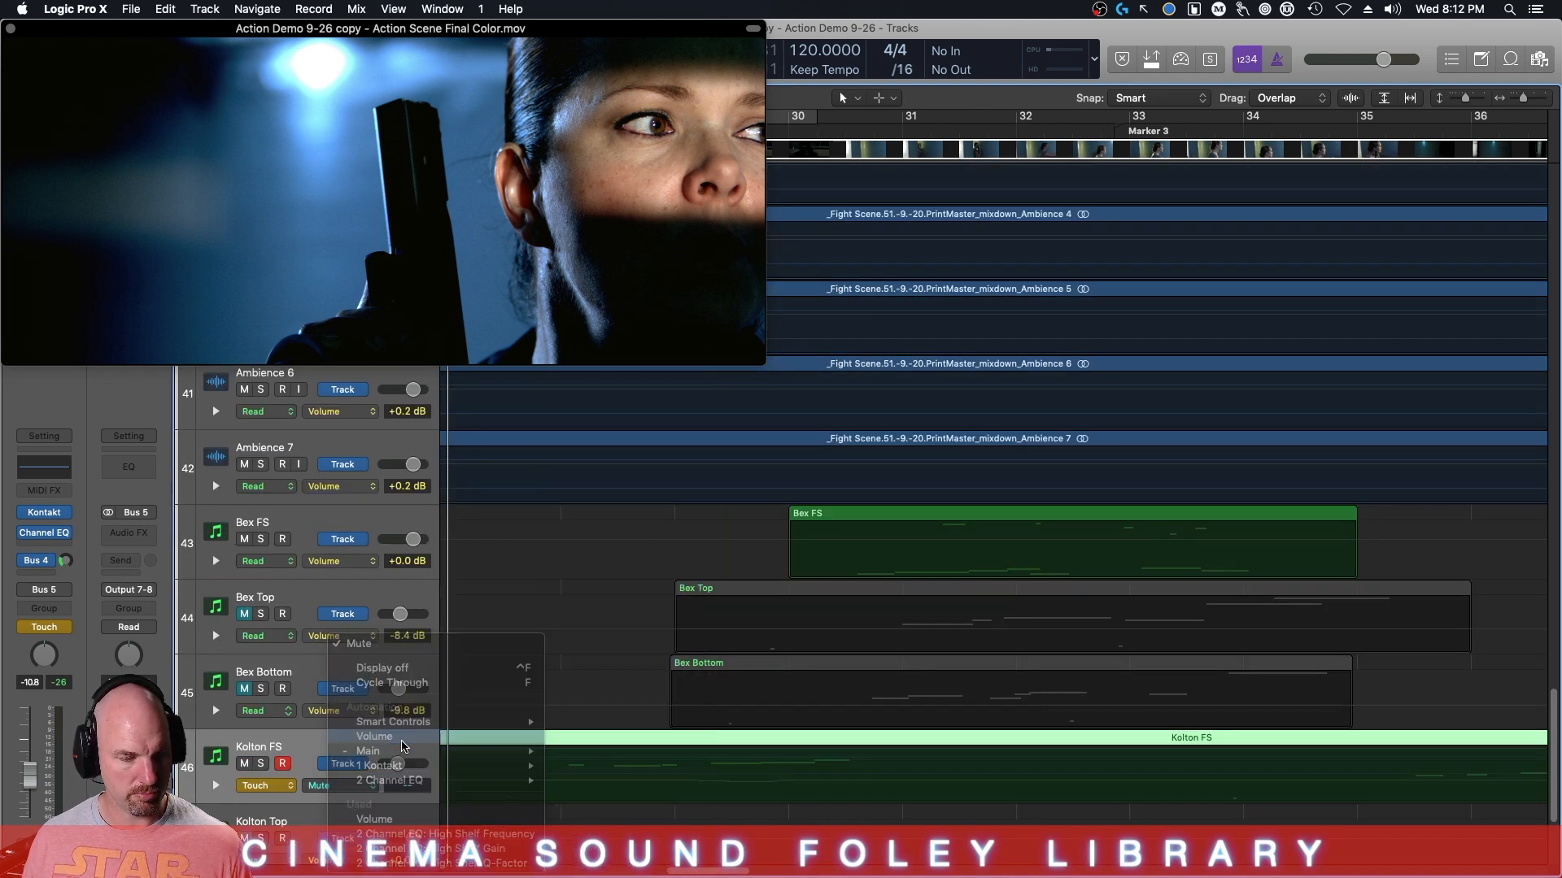
key(a)
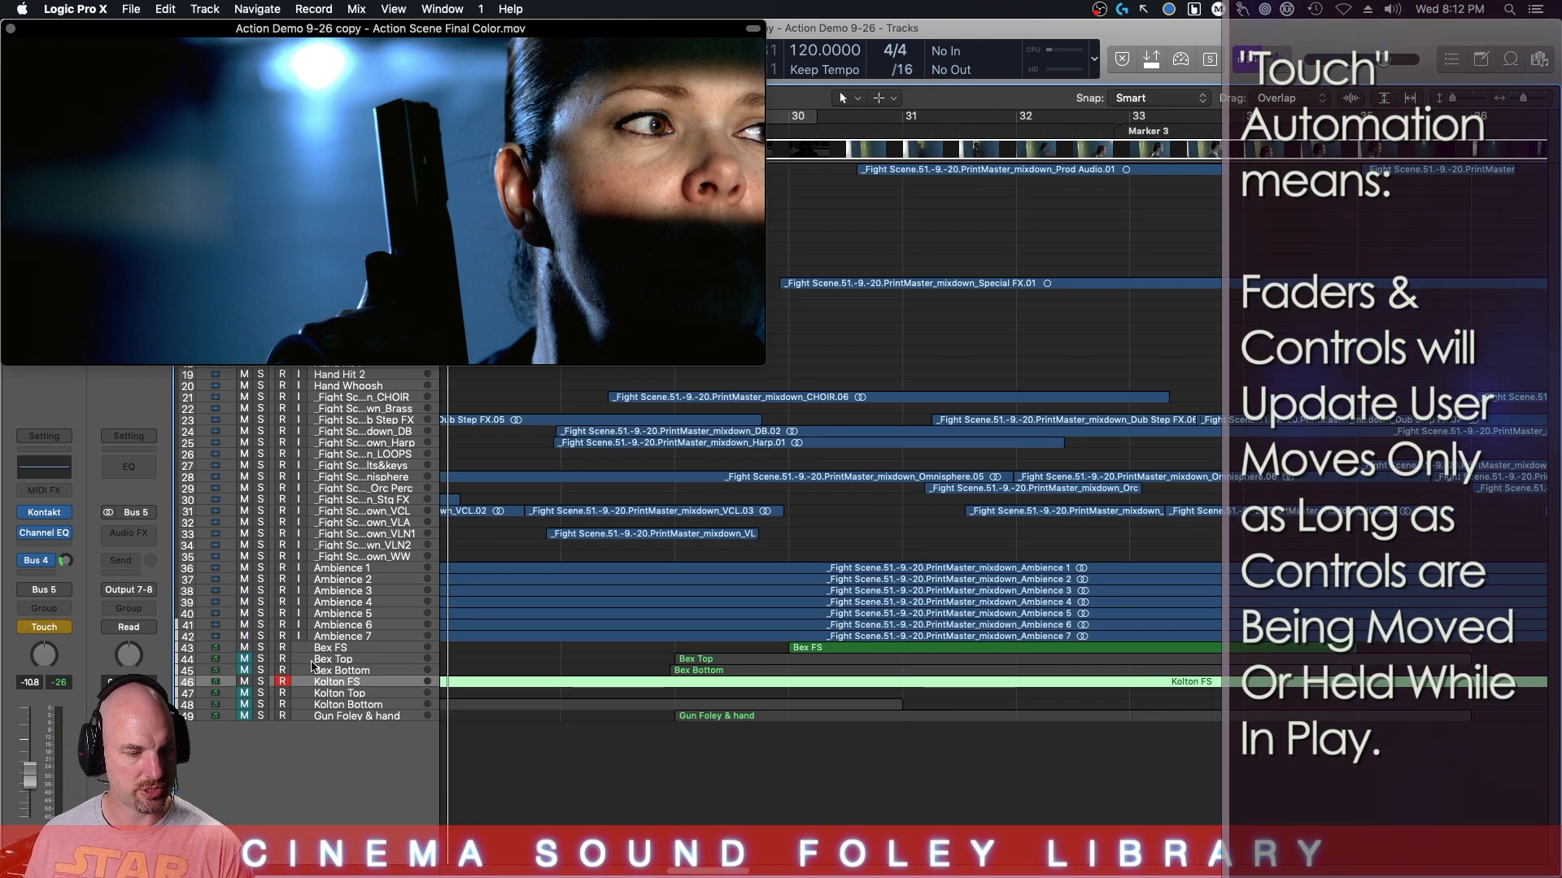
- Set the Bex FS track's automation mode to Touch
click(358, 648)
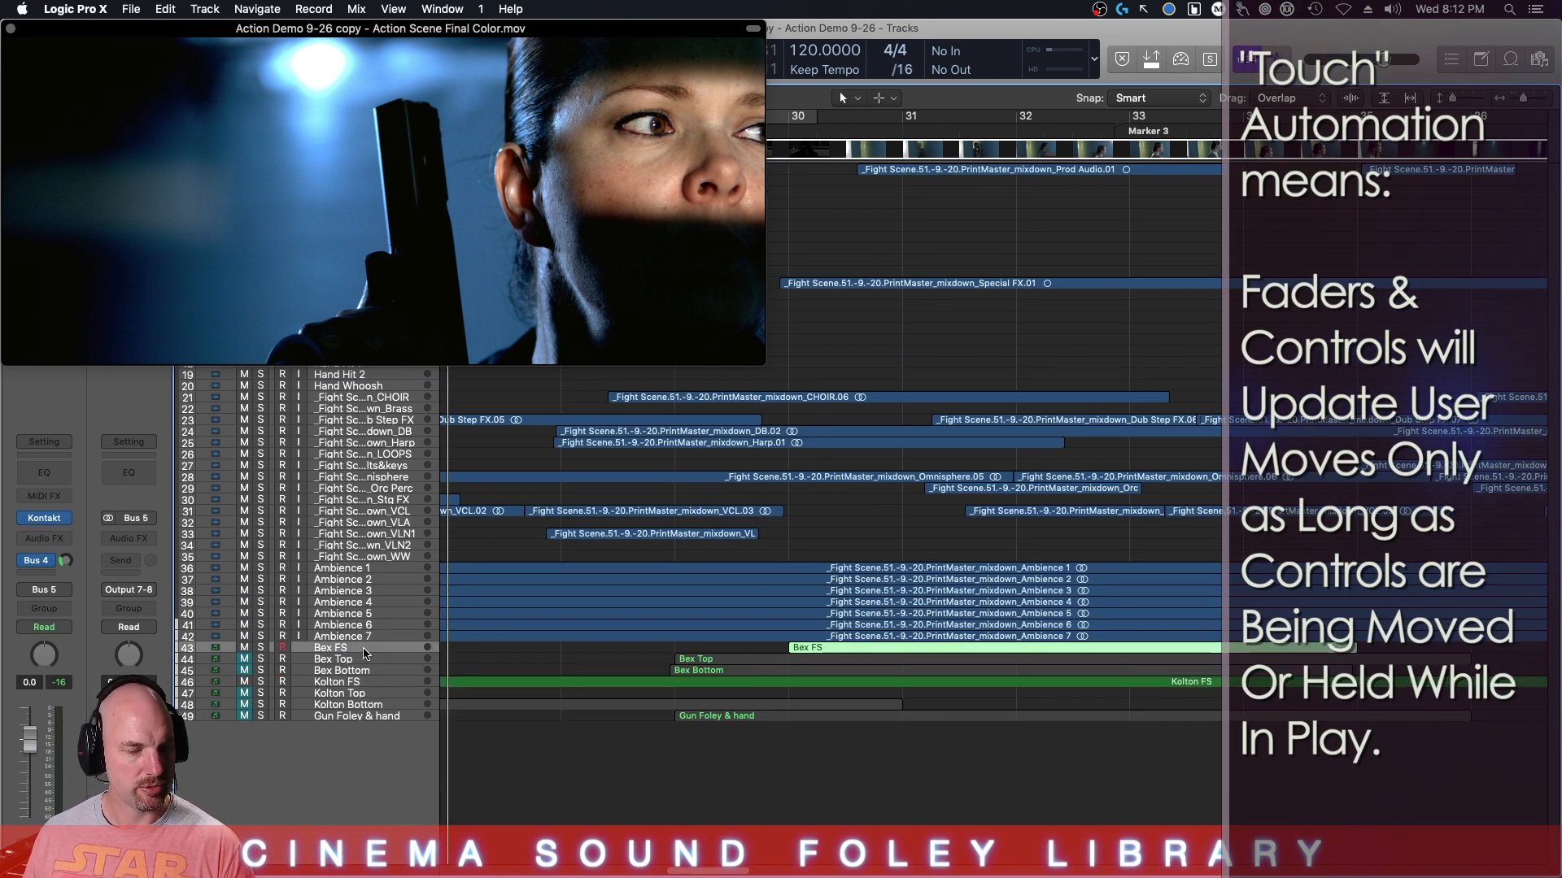
click(69, 632)
click(49, 638)
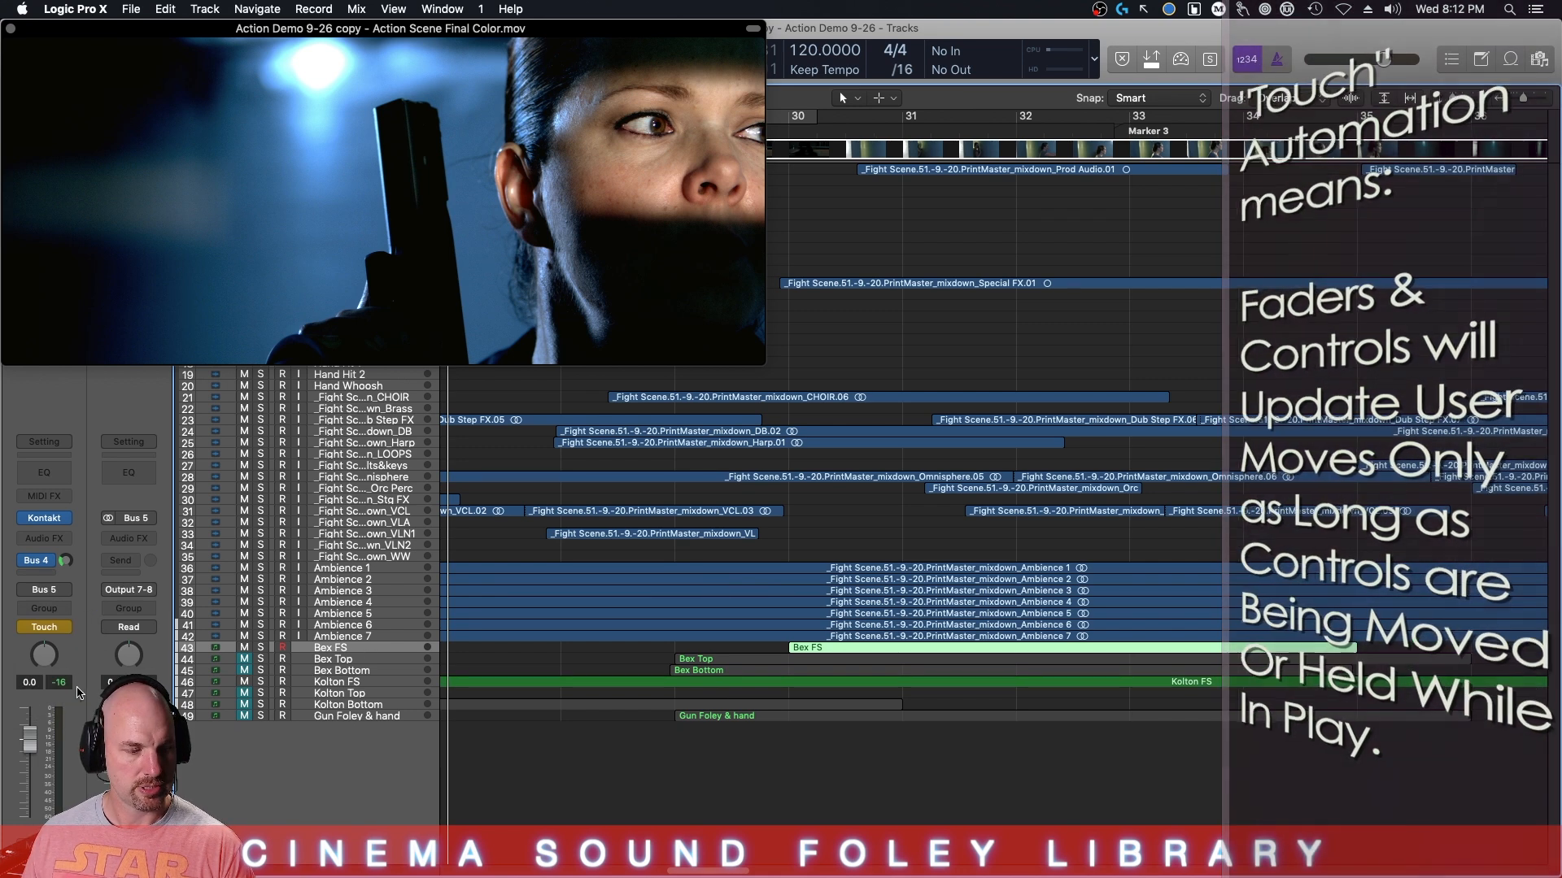
- Audition the Bex FS footsteps, rewind, and ride the track's volume to about -9.4 dB during playback
key(space)
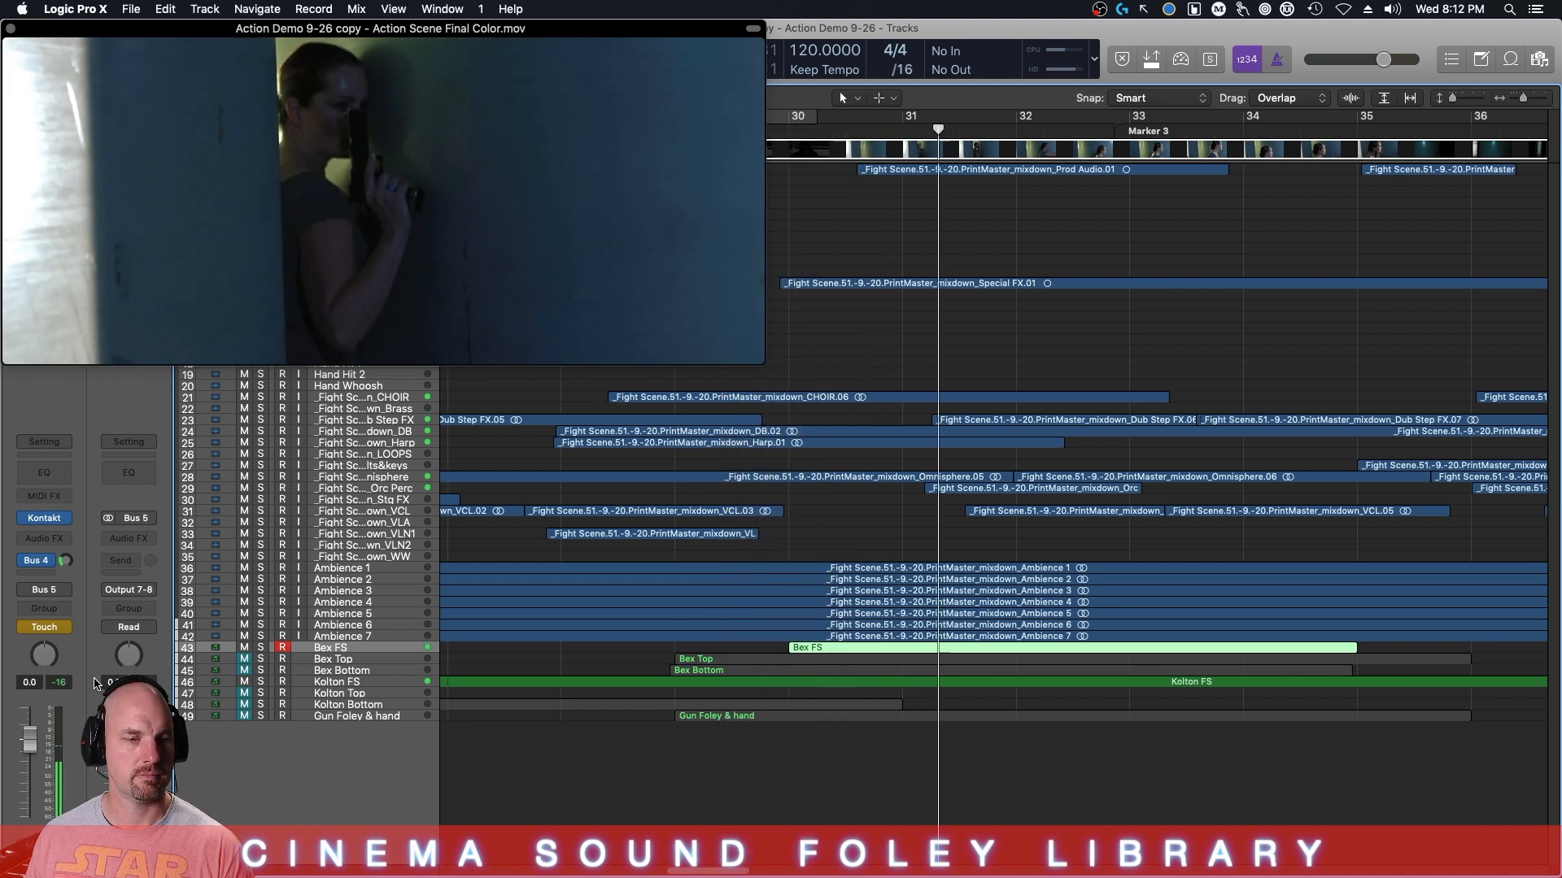
key(space)
key(comma)
key(comma)
key(comma)
key(comma)
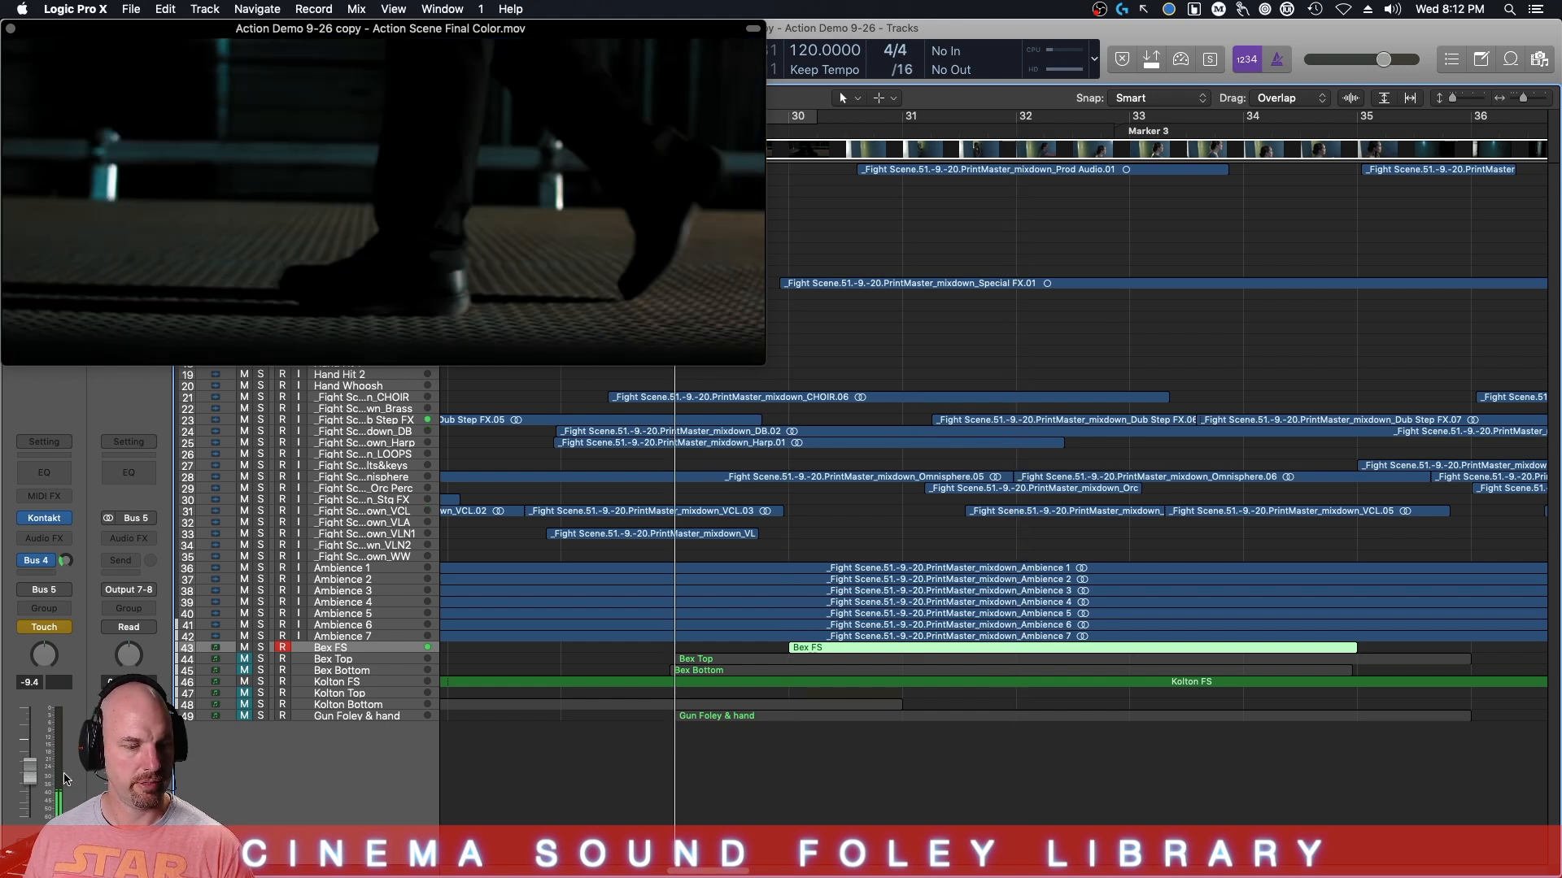
key(space)
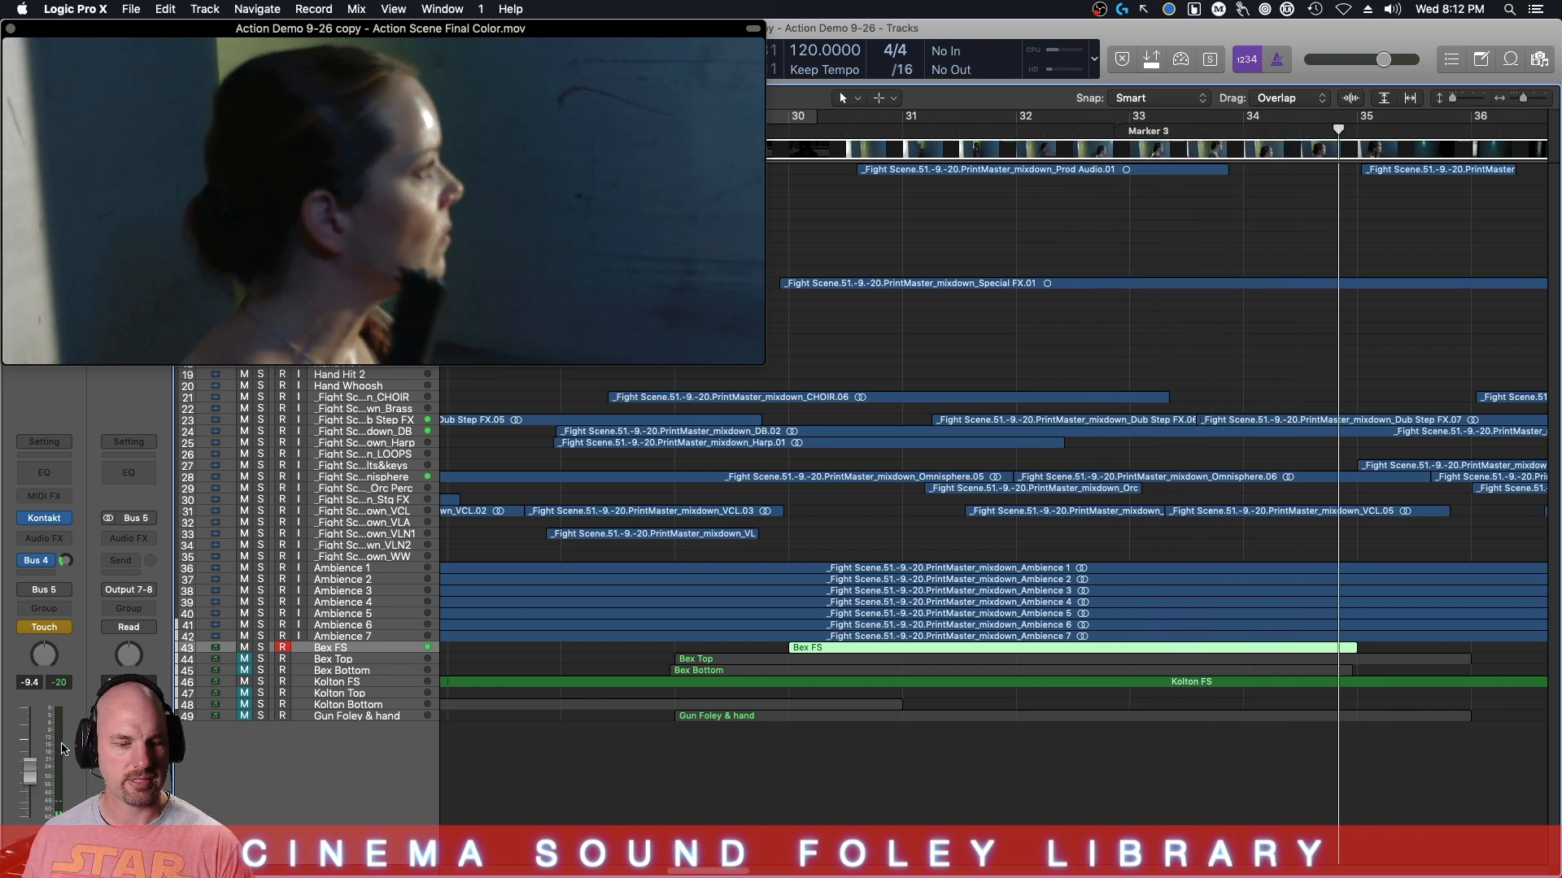
key(space)
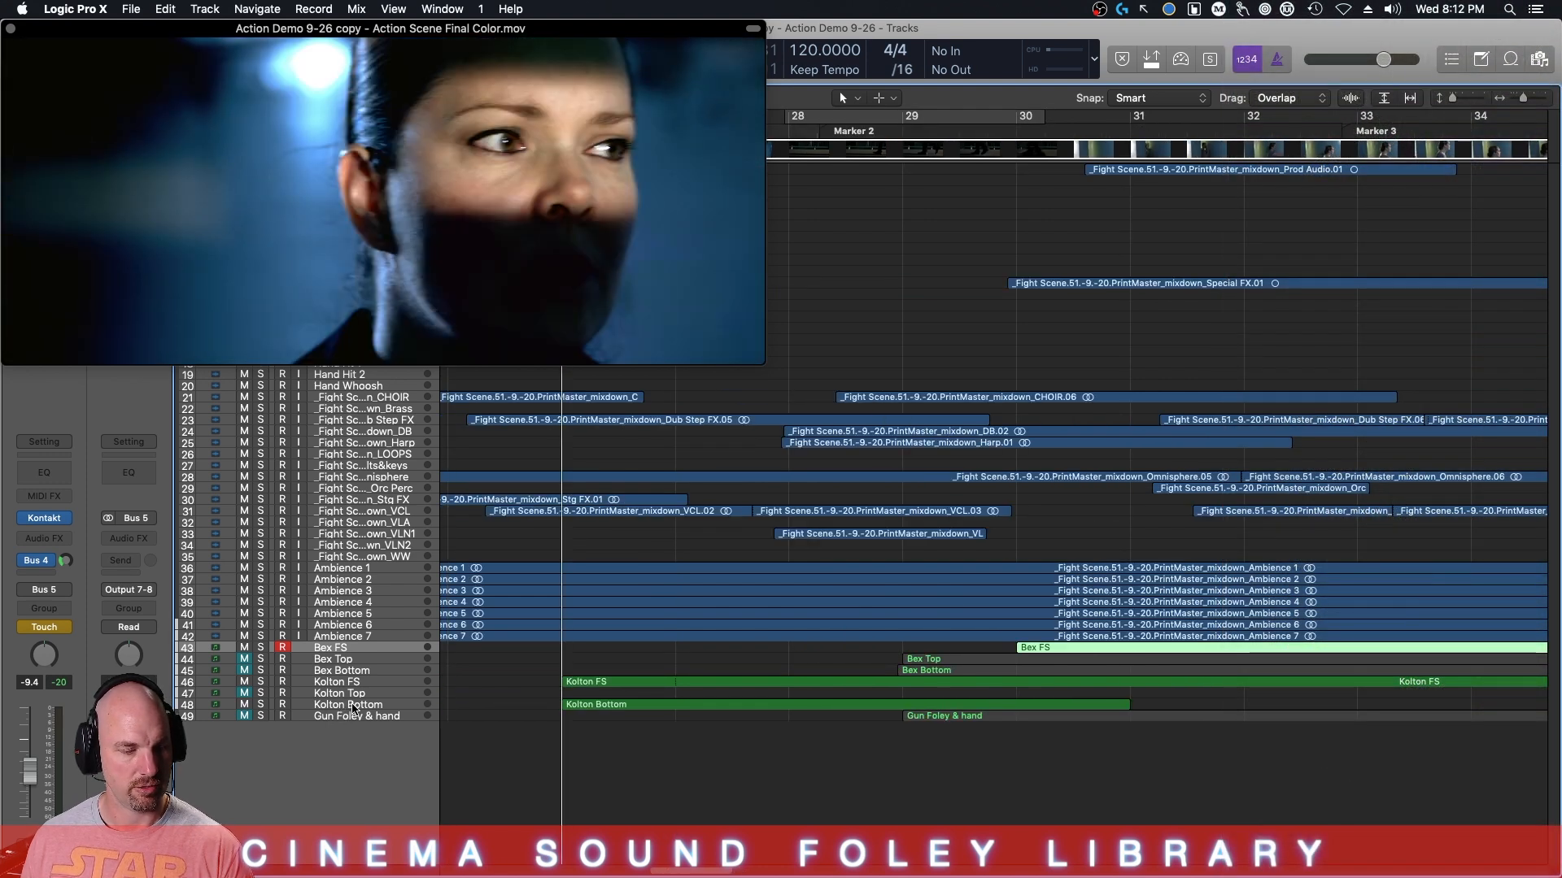
- Play back the Kolton Bottom track, lower its Kontakt Clothes instrument volume to about -16.7, and move the instrument window out of view
click(353, 706)
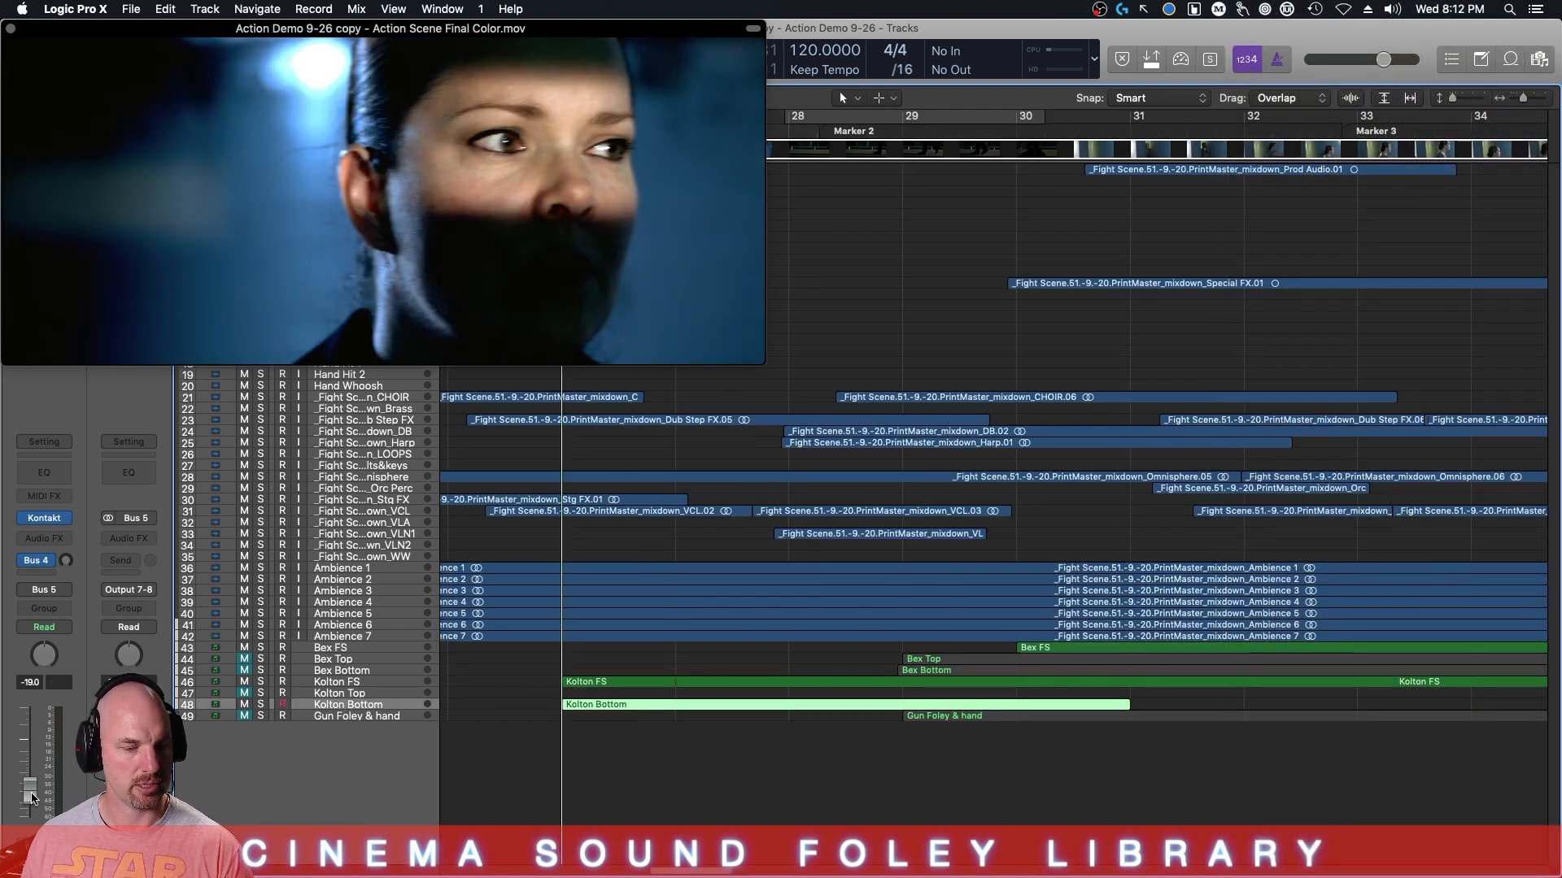
key(space)
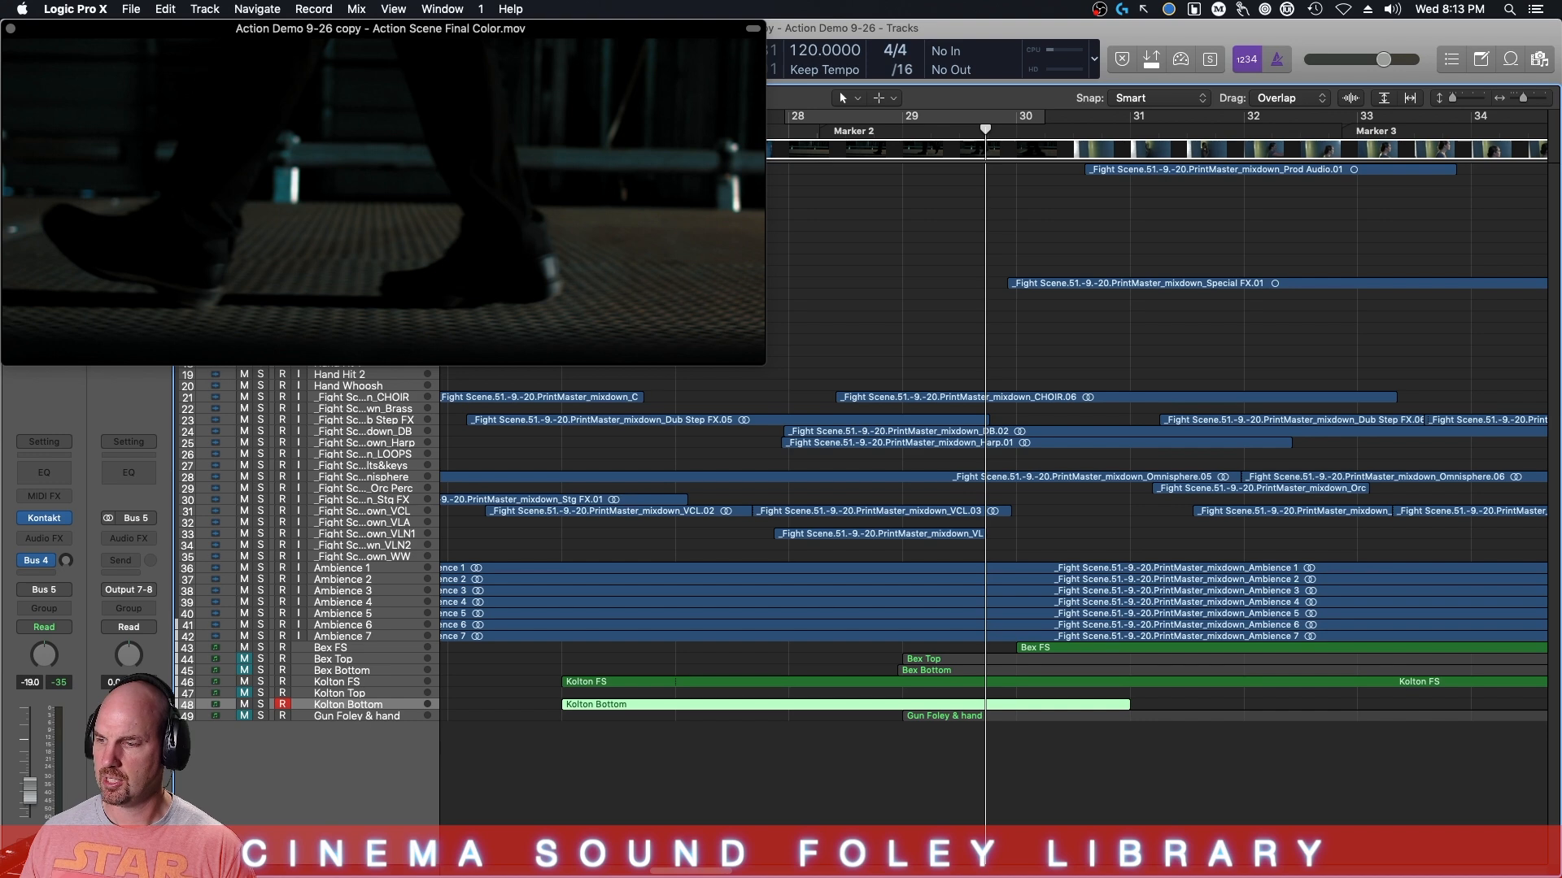
drag(1561, 91, 939, 29)
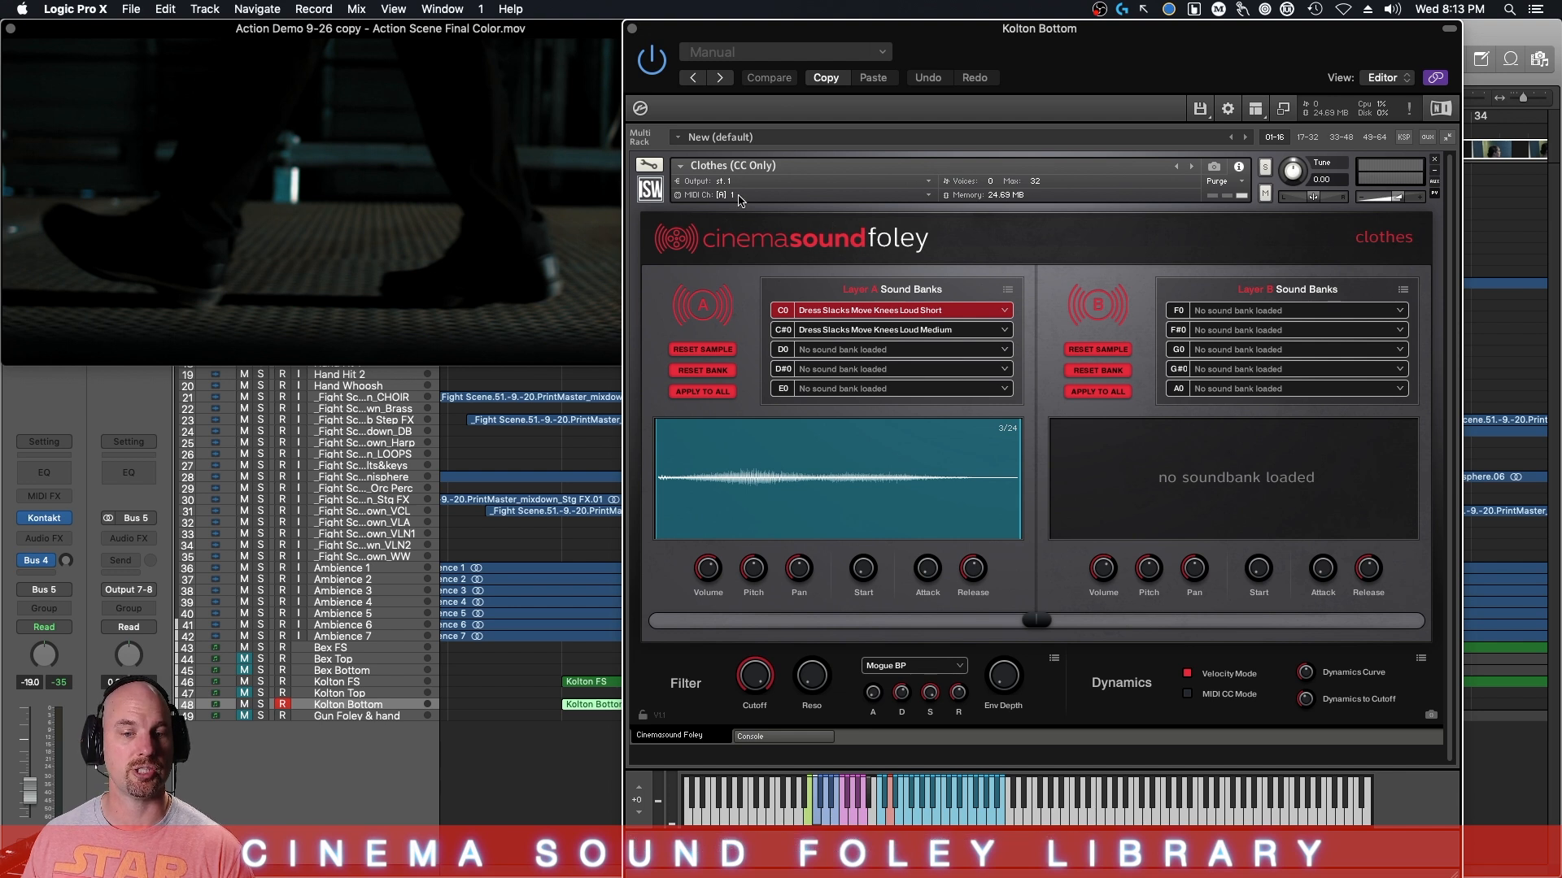
mouse_move(1396, 200)
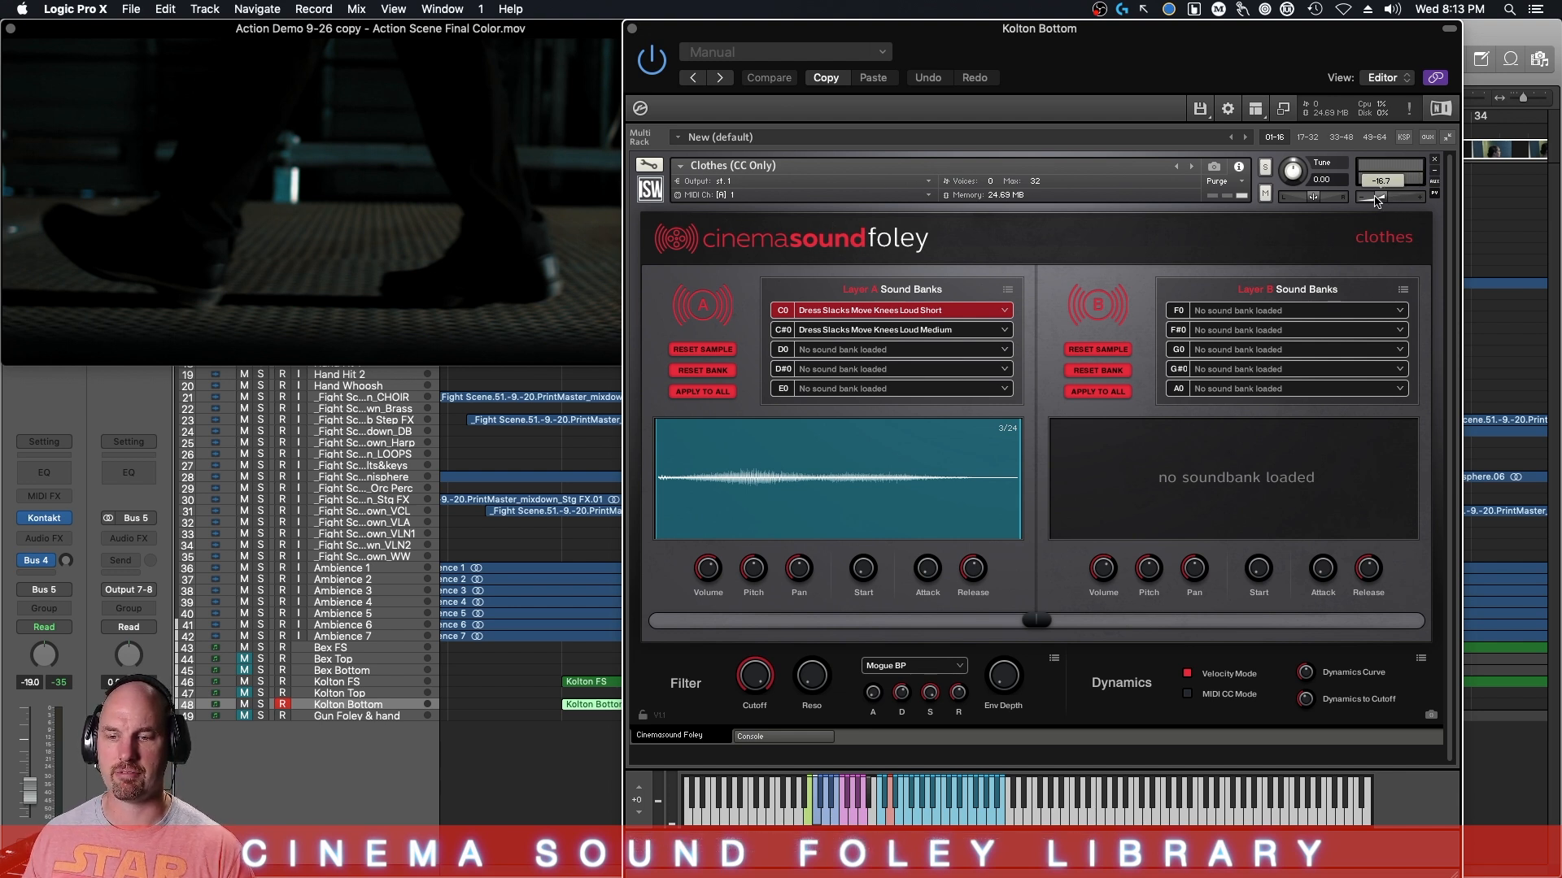
drag(724, 31, 1560, 49)
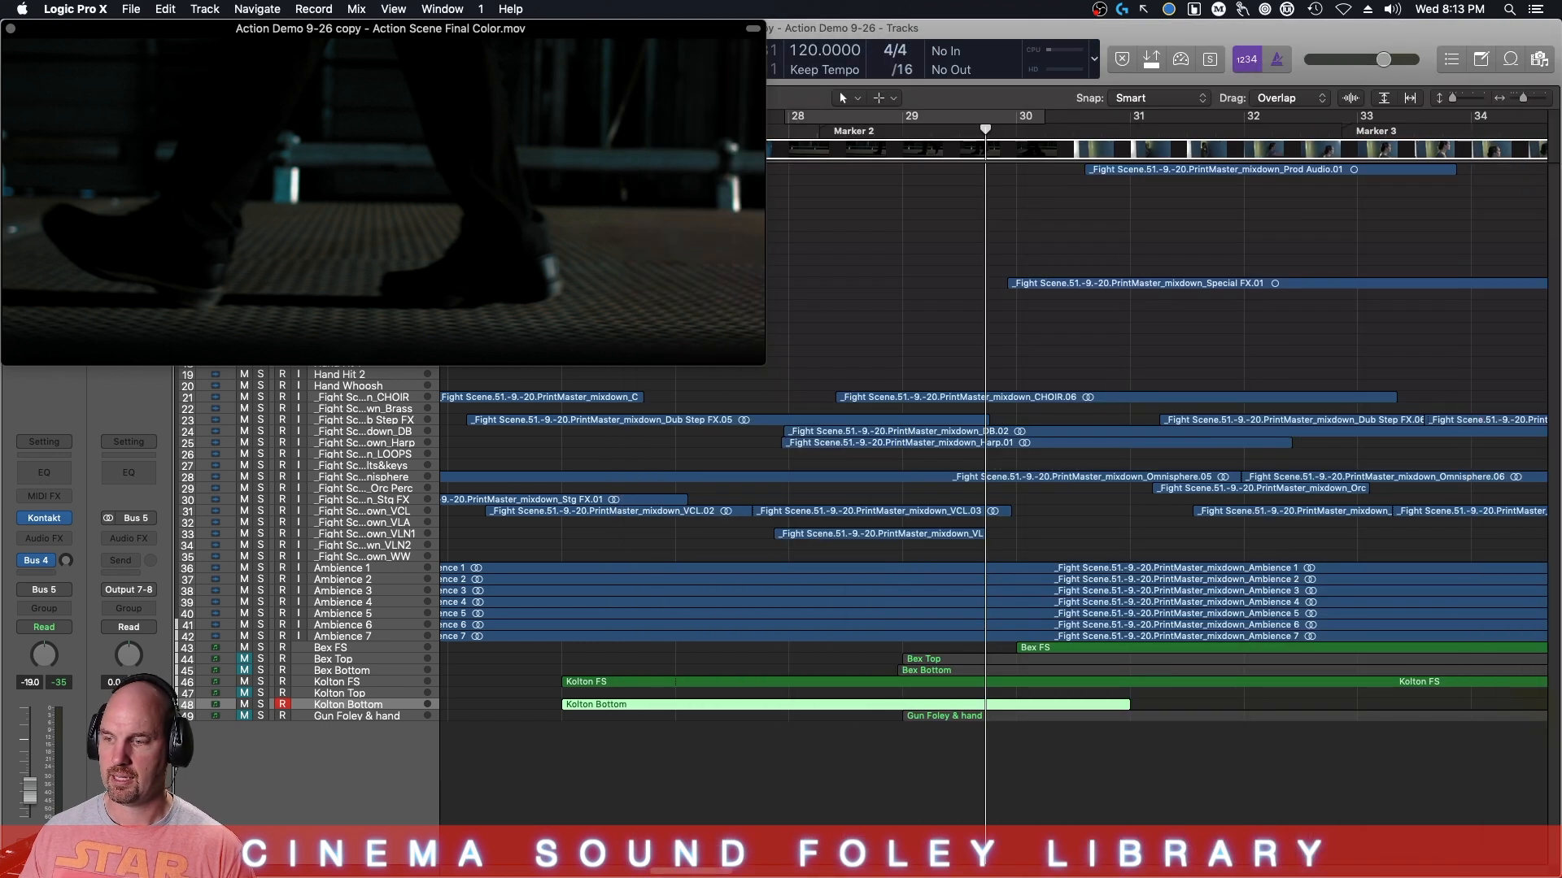
- Raise the Kolton Bottom track's volume fader to about -13.4 dB and rewind for another pass
drag(32, 785, 30, 771)
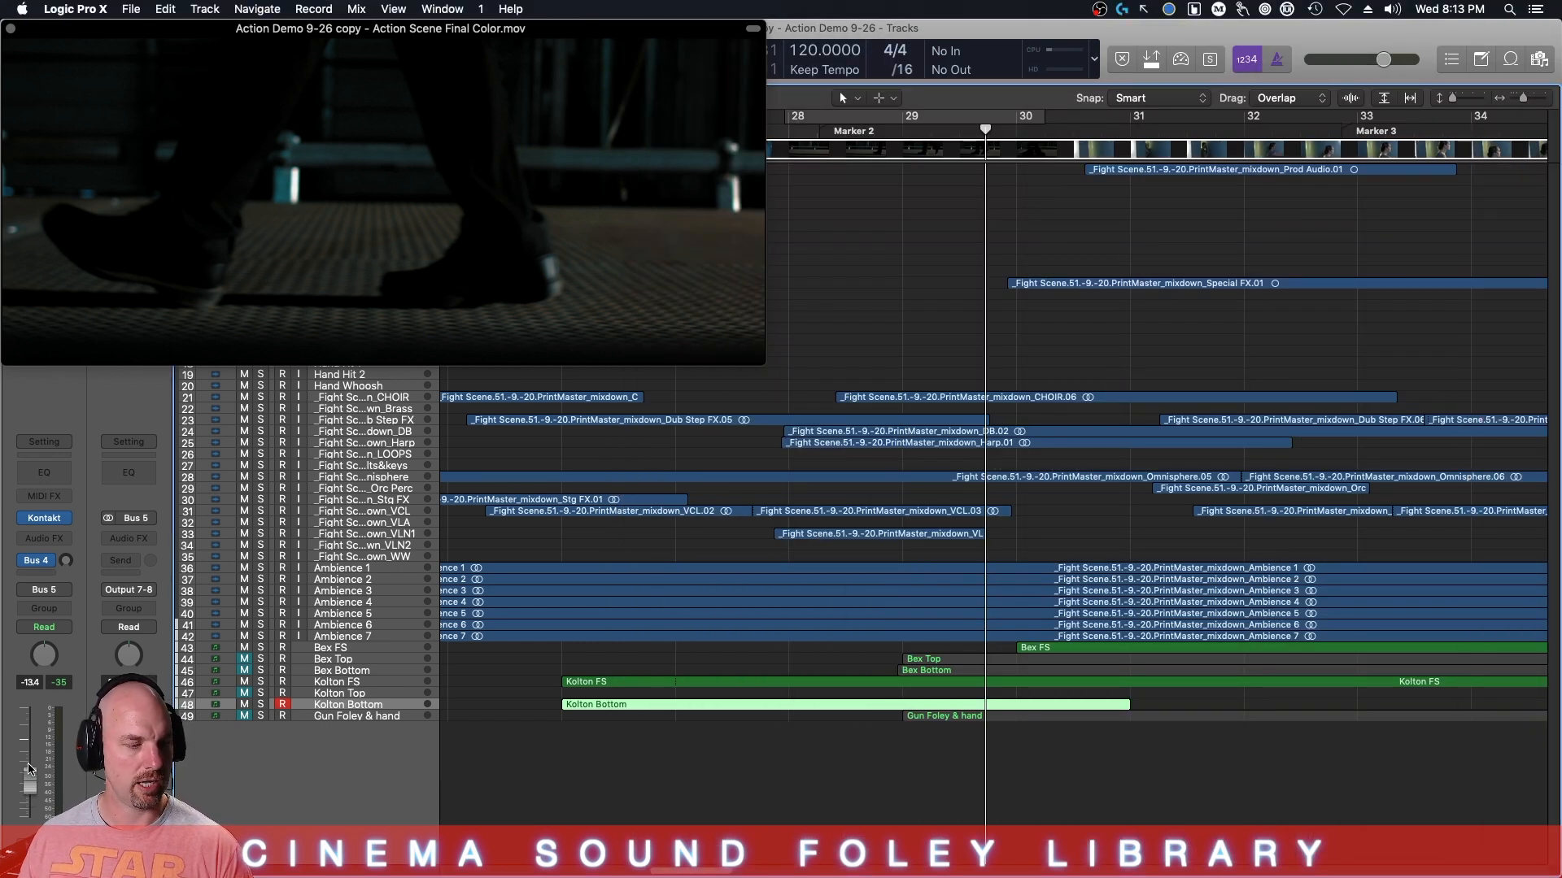
key(comma)
key(comma)
key(comma)
key(comma)
key(comma)
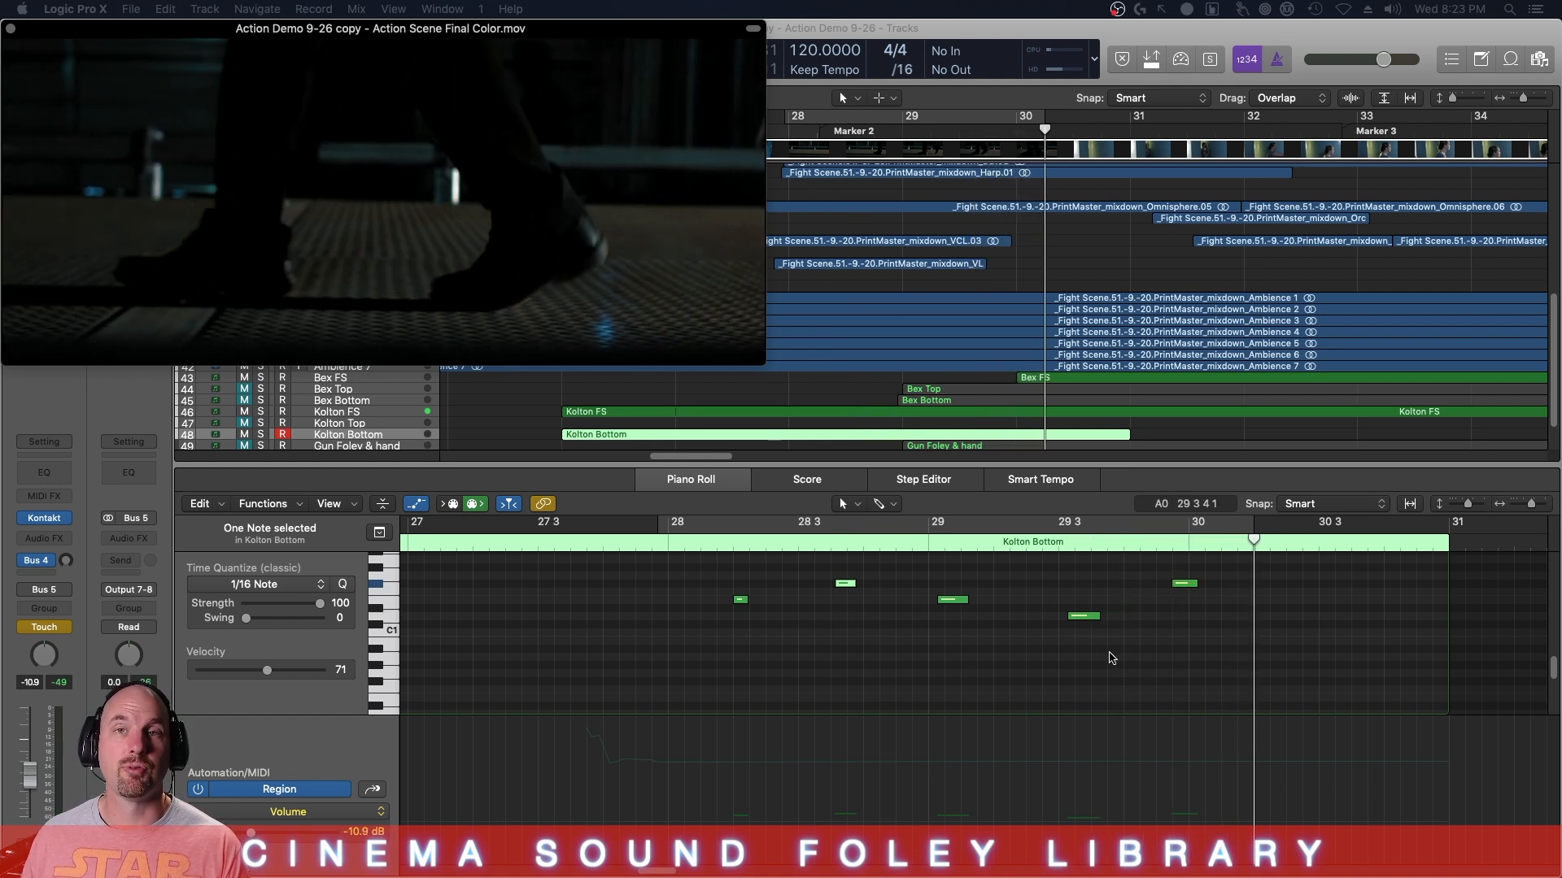
- Raise the pitch of the Kolton Bottom note near bar 29, beat 3, and play the passage back
click(1078, 615)
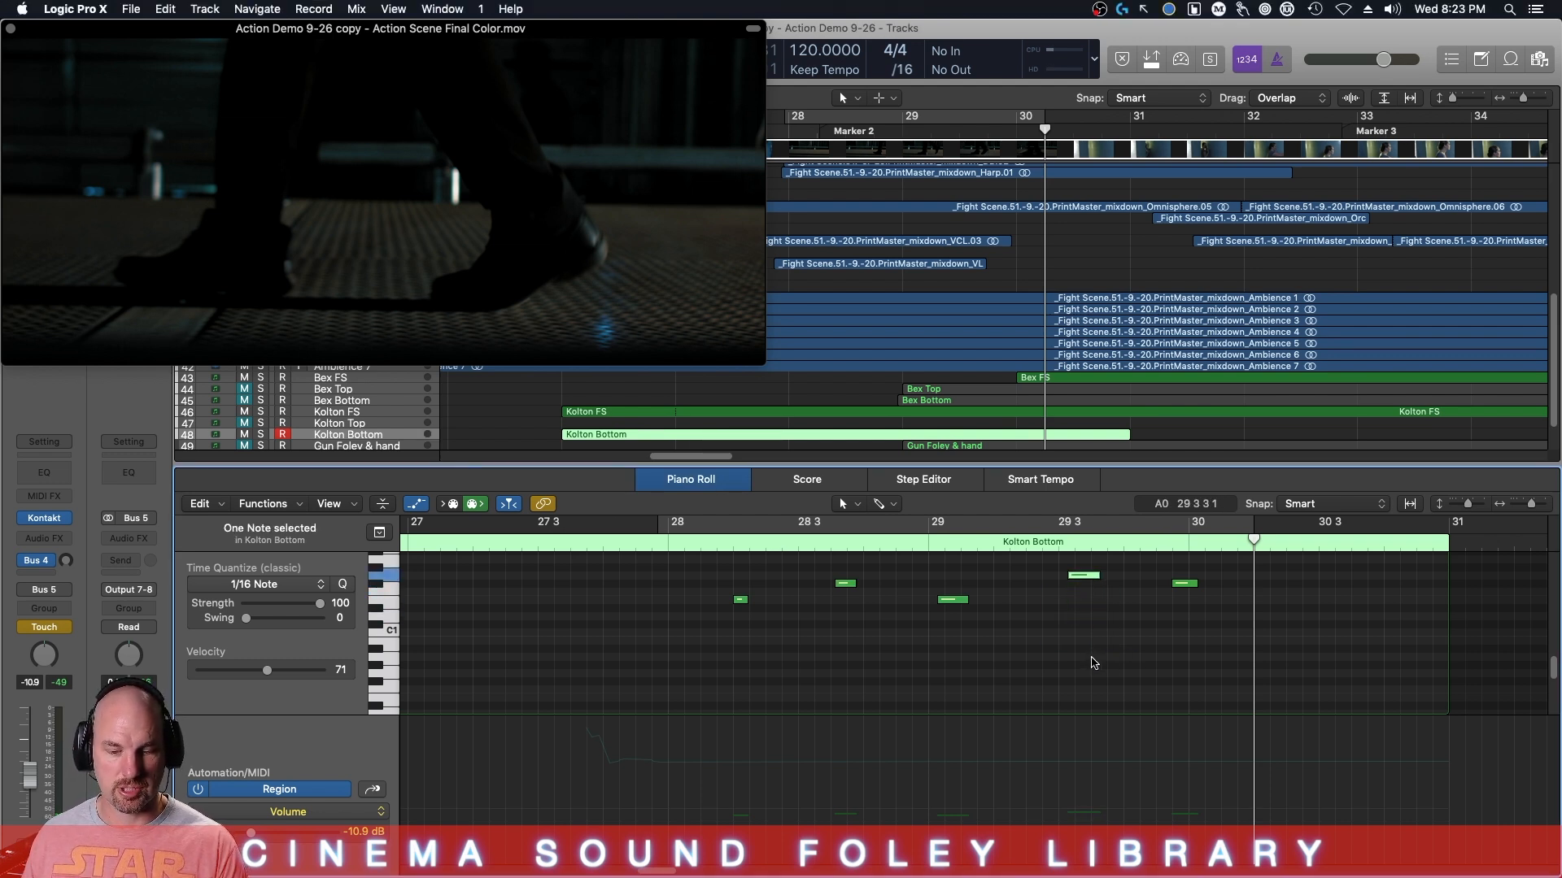
key(comma)
key(comma)
key(comma)
key(space)
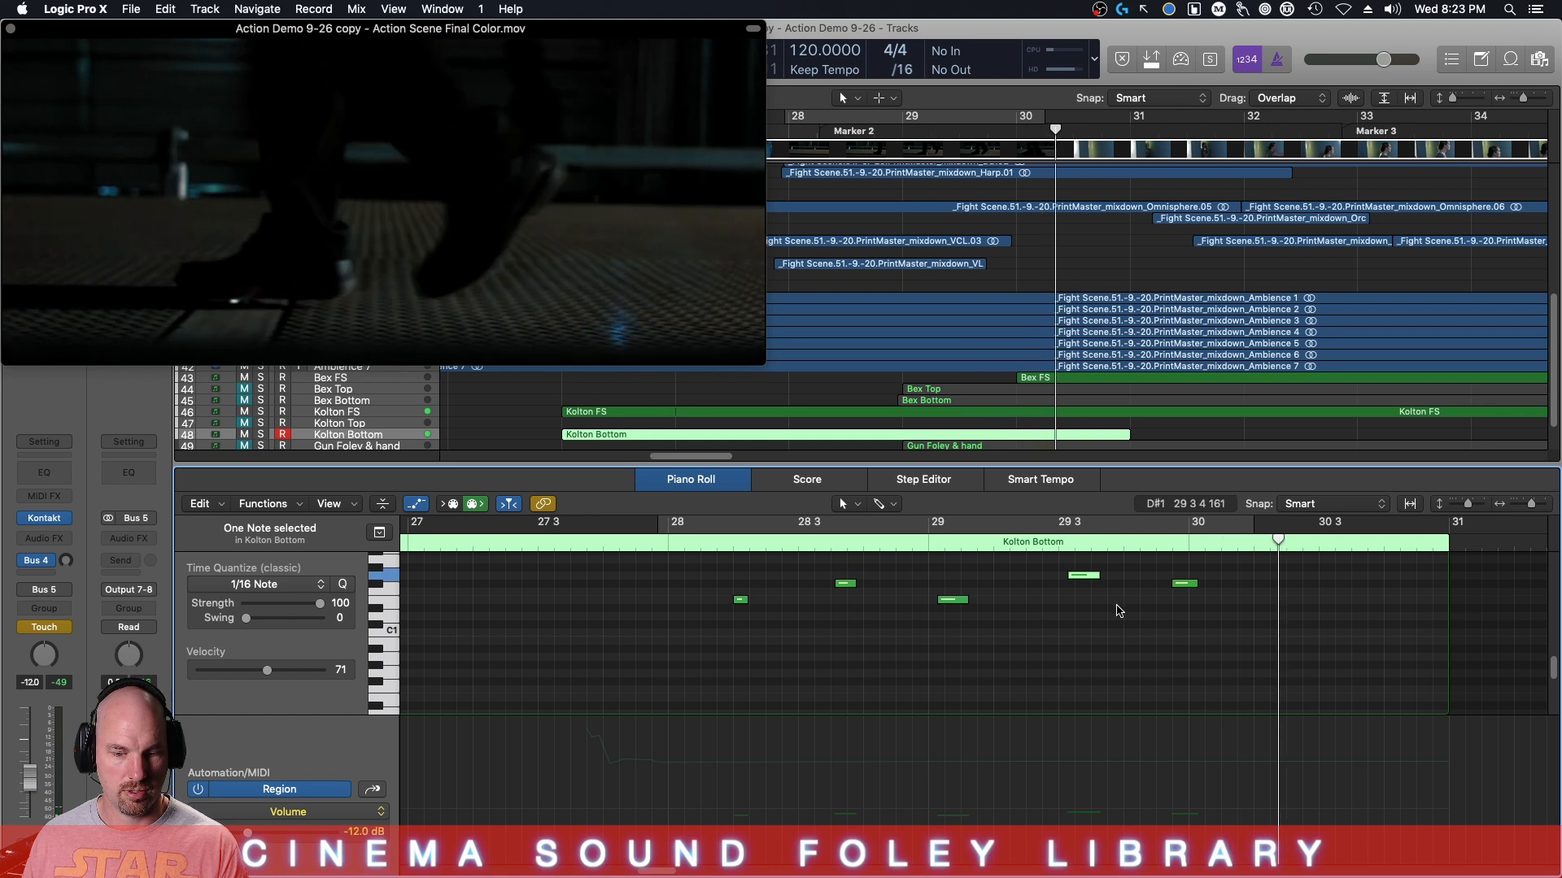
- Shift the note near bar 29, beat 3 slightly earlier and rewind to bar 27
key(space)
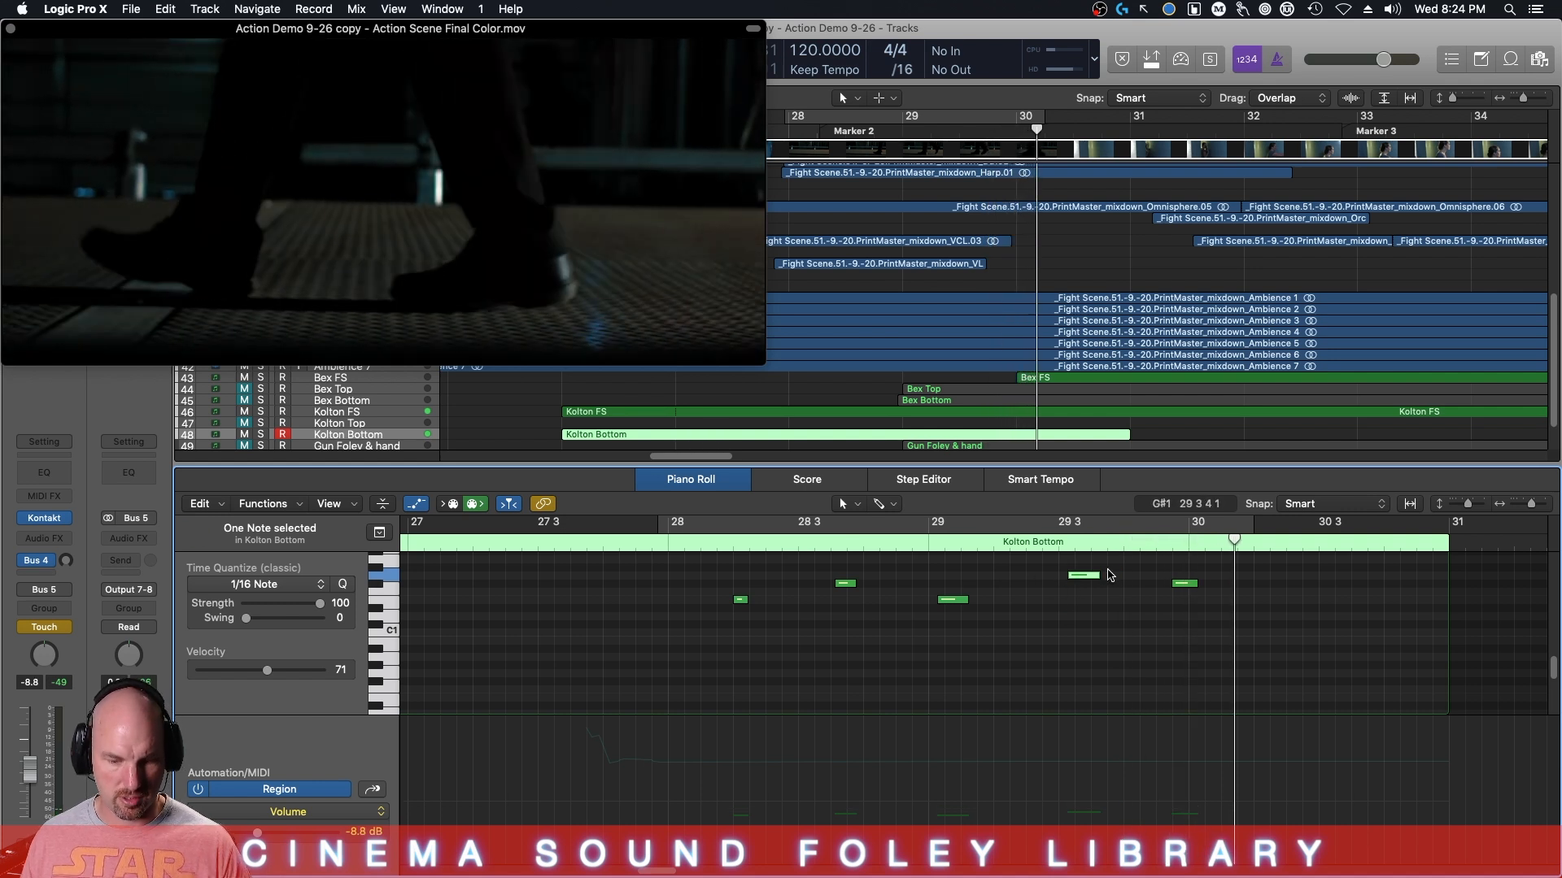
key(comma)
key(comma)
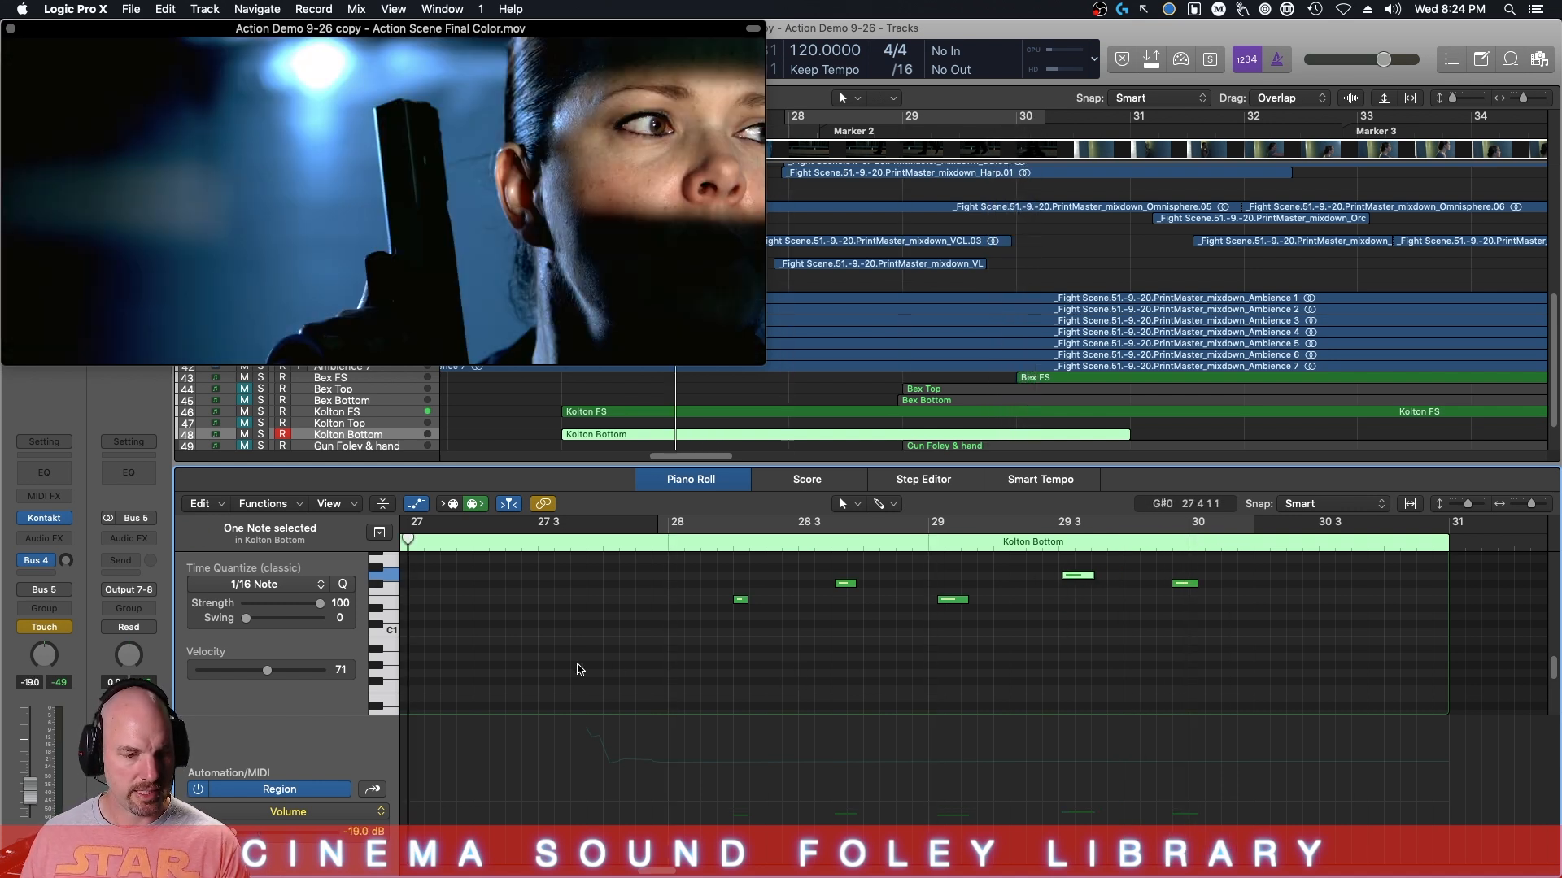
- Ride the Kolton Bottom volume fader upward in Touch mode during playback from bar 27
key(space)
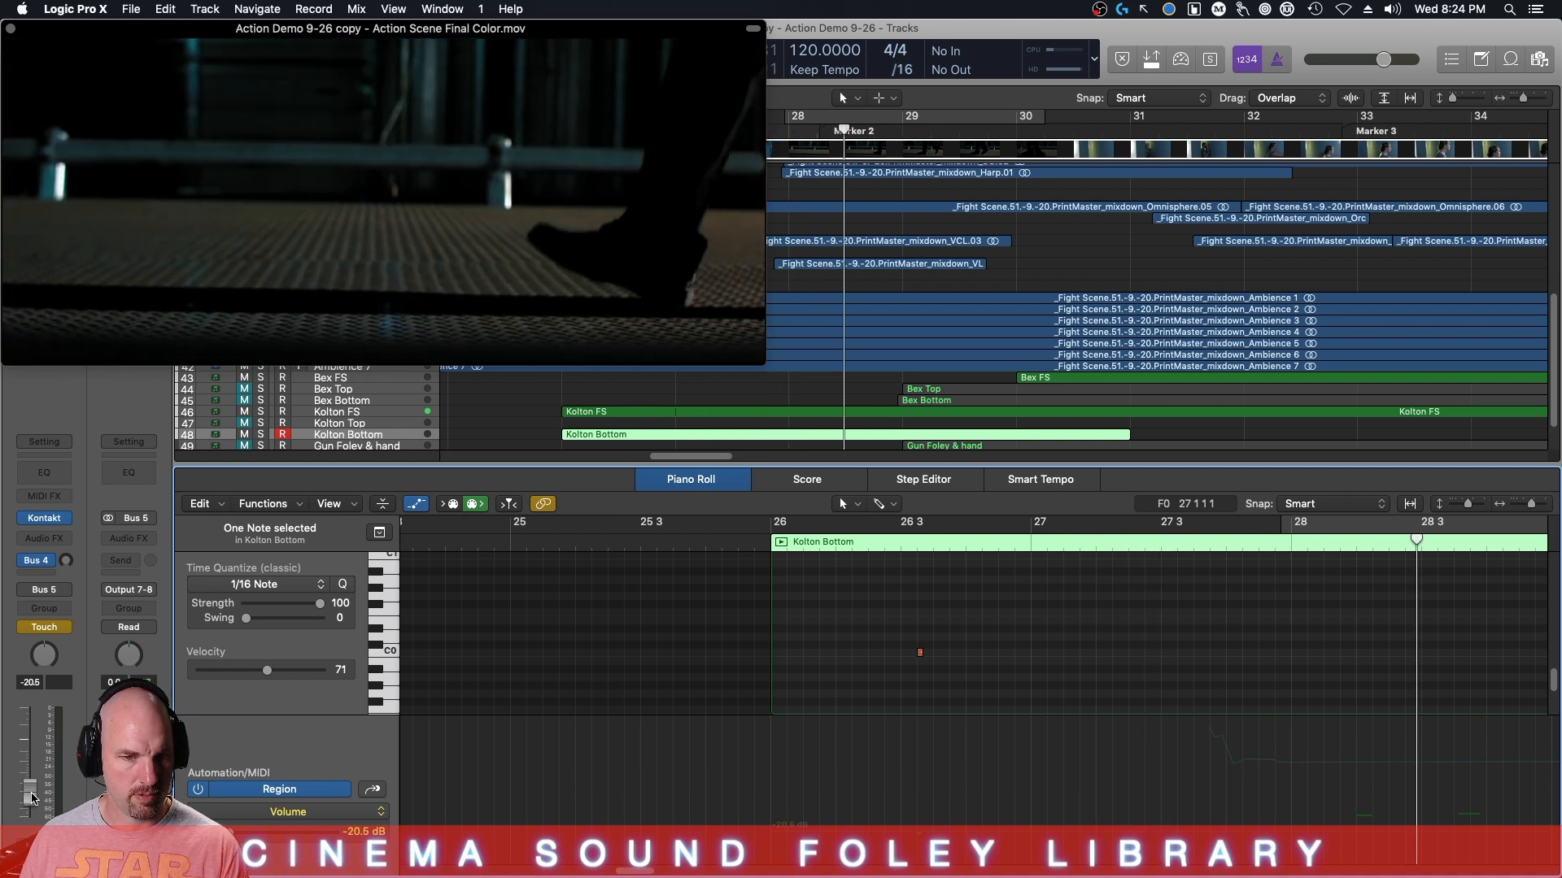
drag(31, 798, 28, 771)
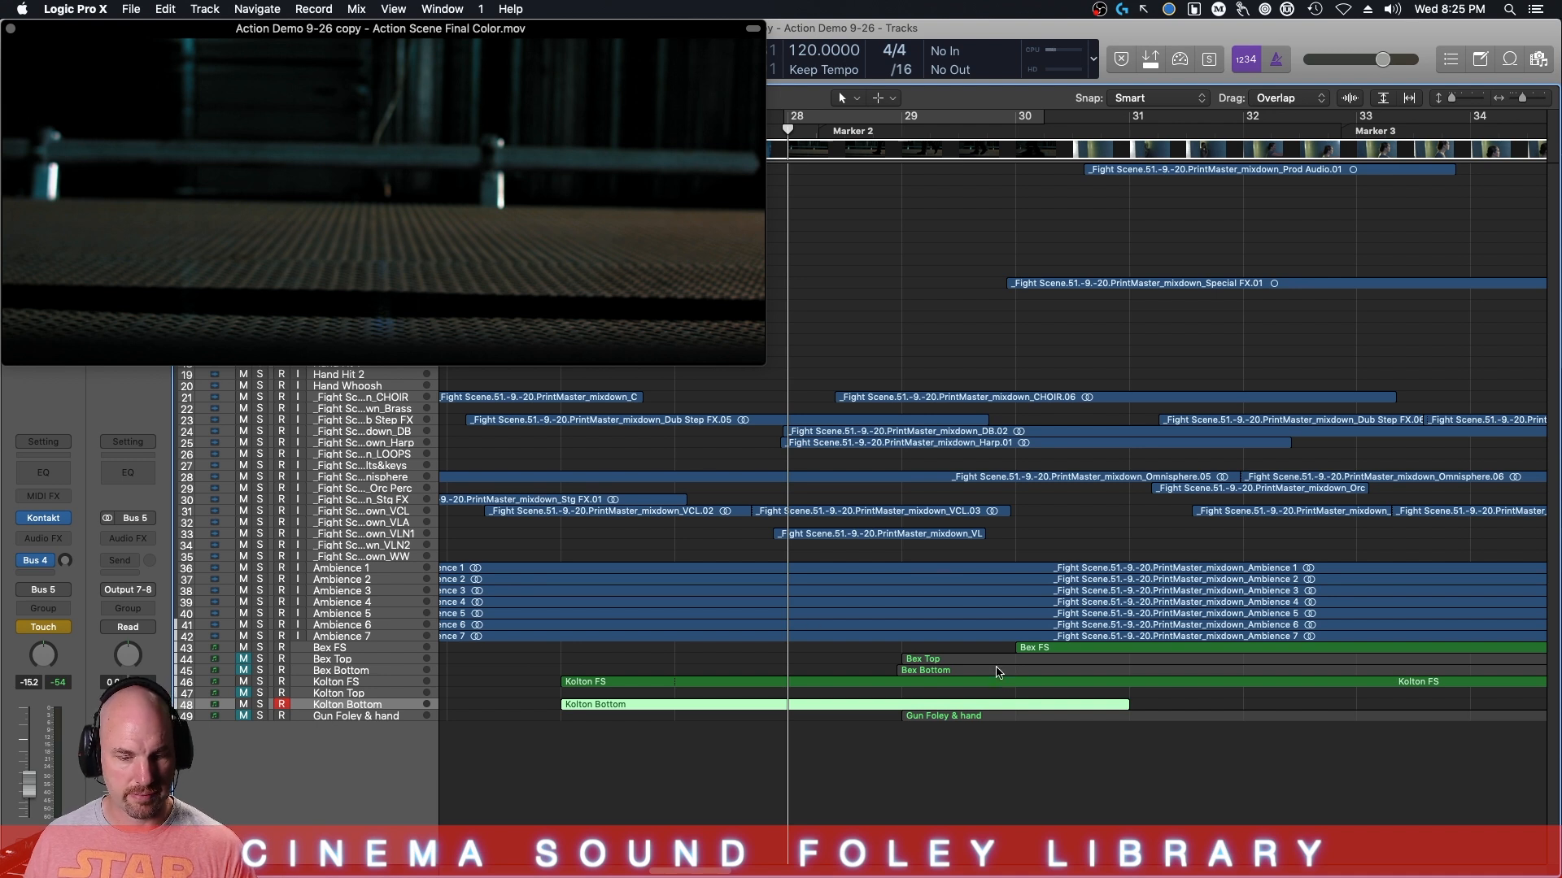
- Select the Bex Bottom track and unmute it
click(335, 670)
click(242, 670)
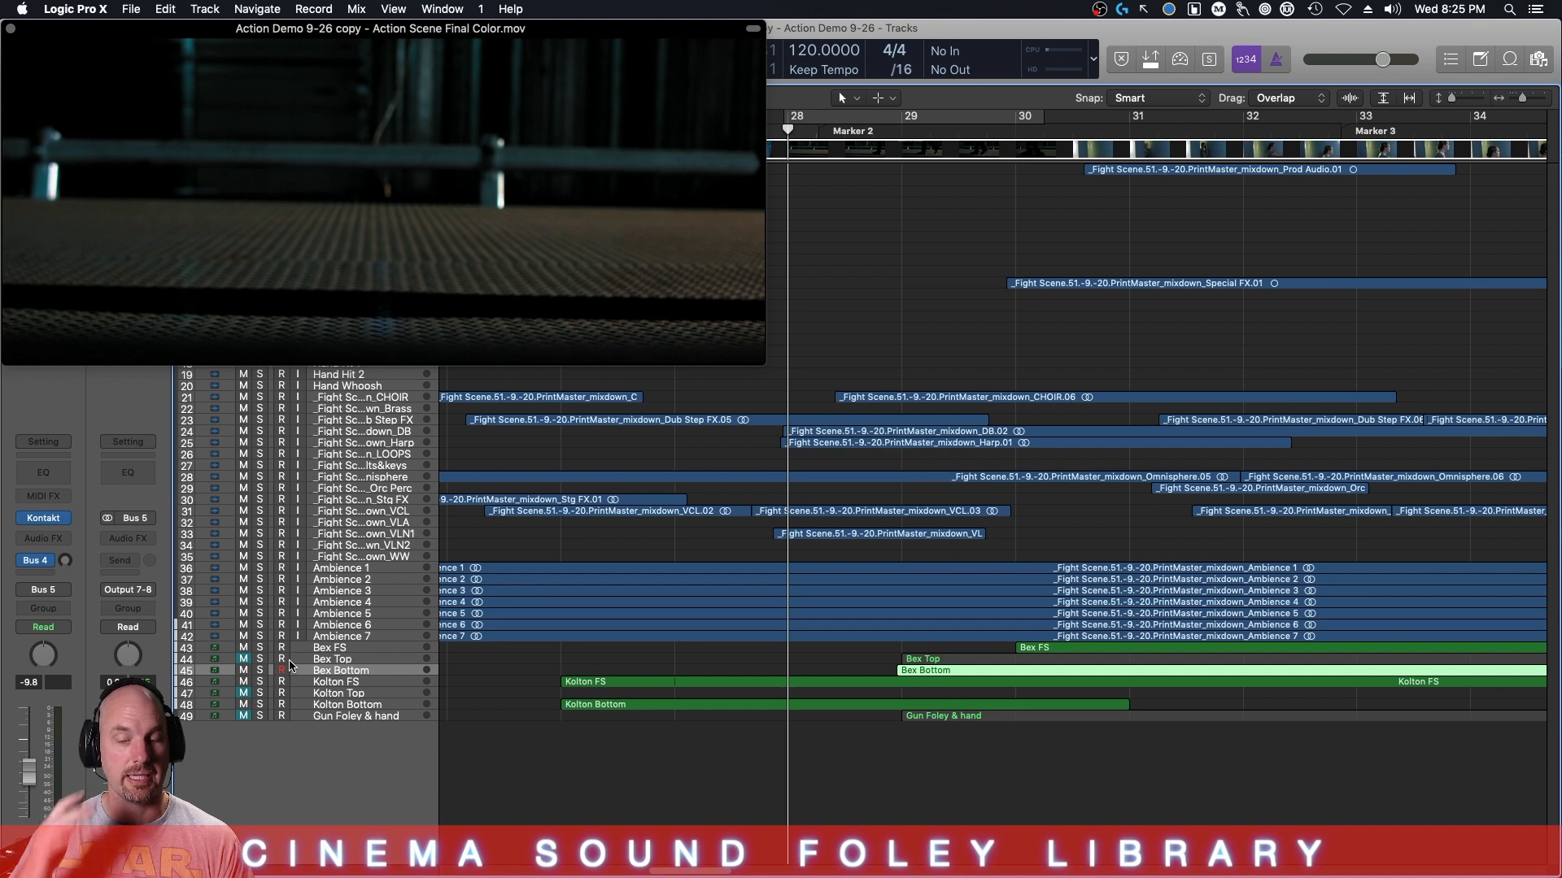
- Mute the Kolton FS track, play from bar 29, and lower Bex Bottom to -21.0 dB with its automation in Touch mode
key(period)
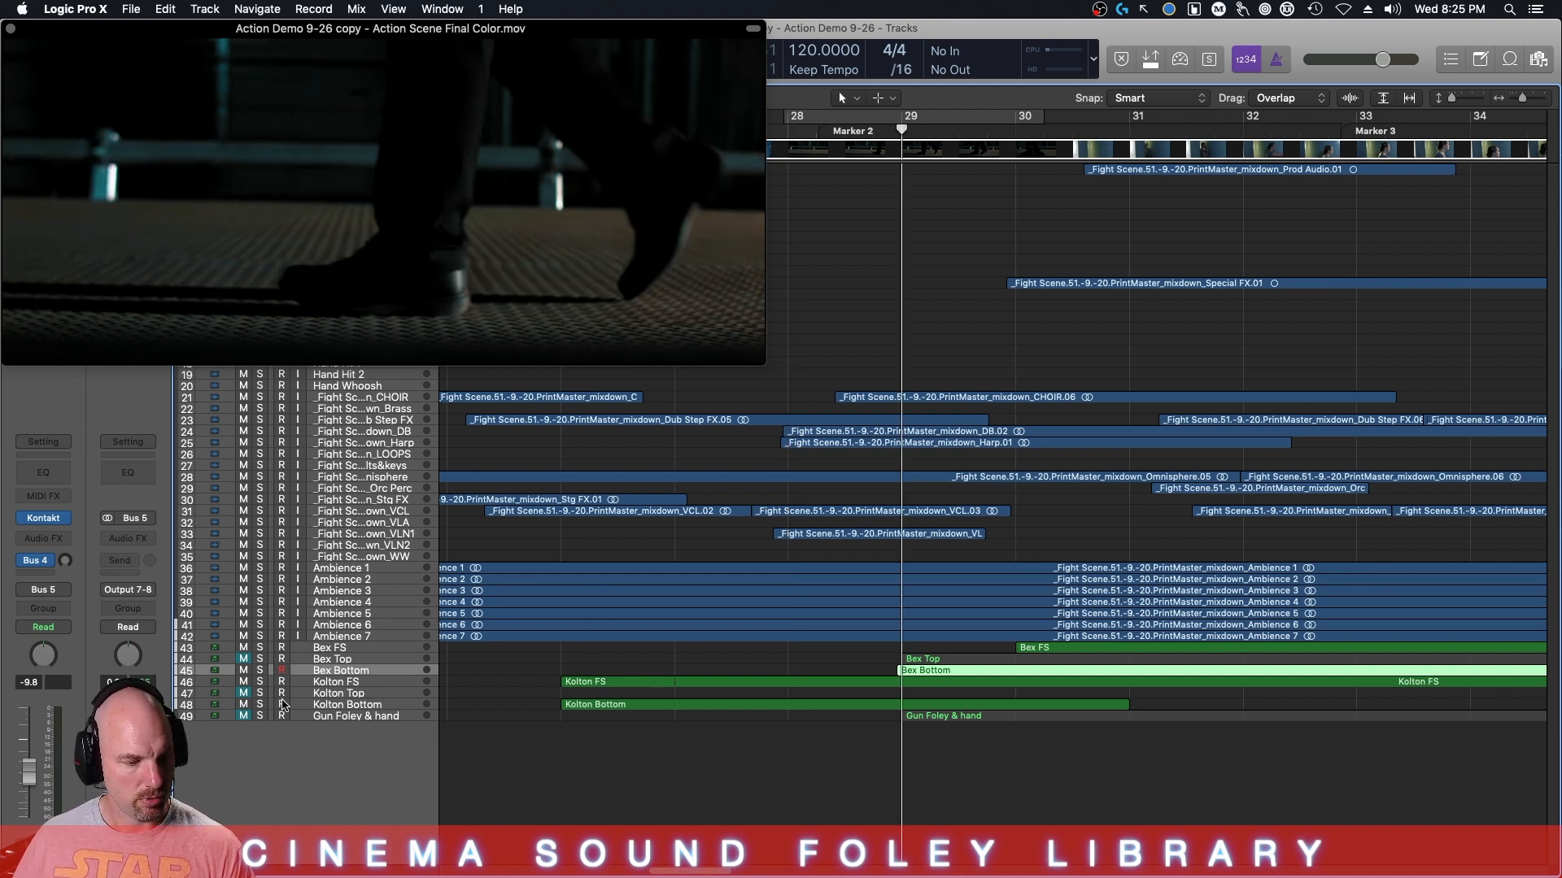
click(243, 682)
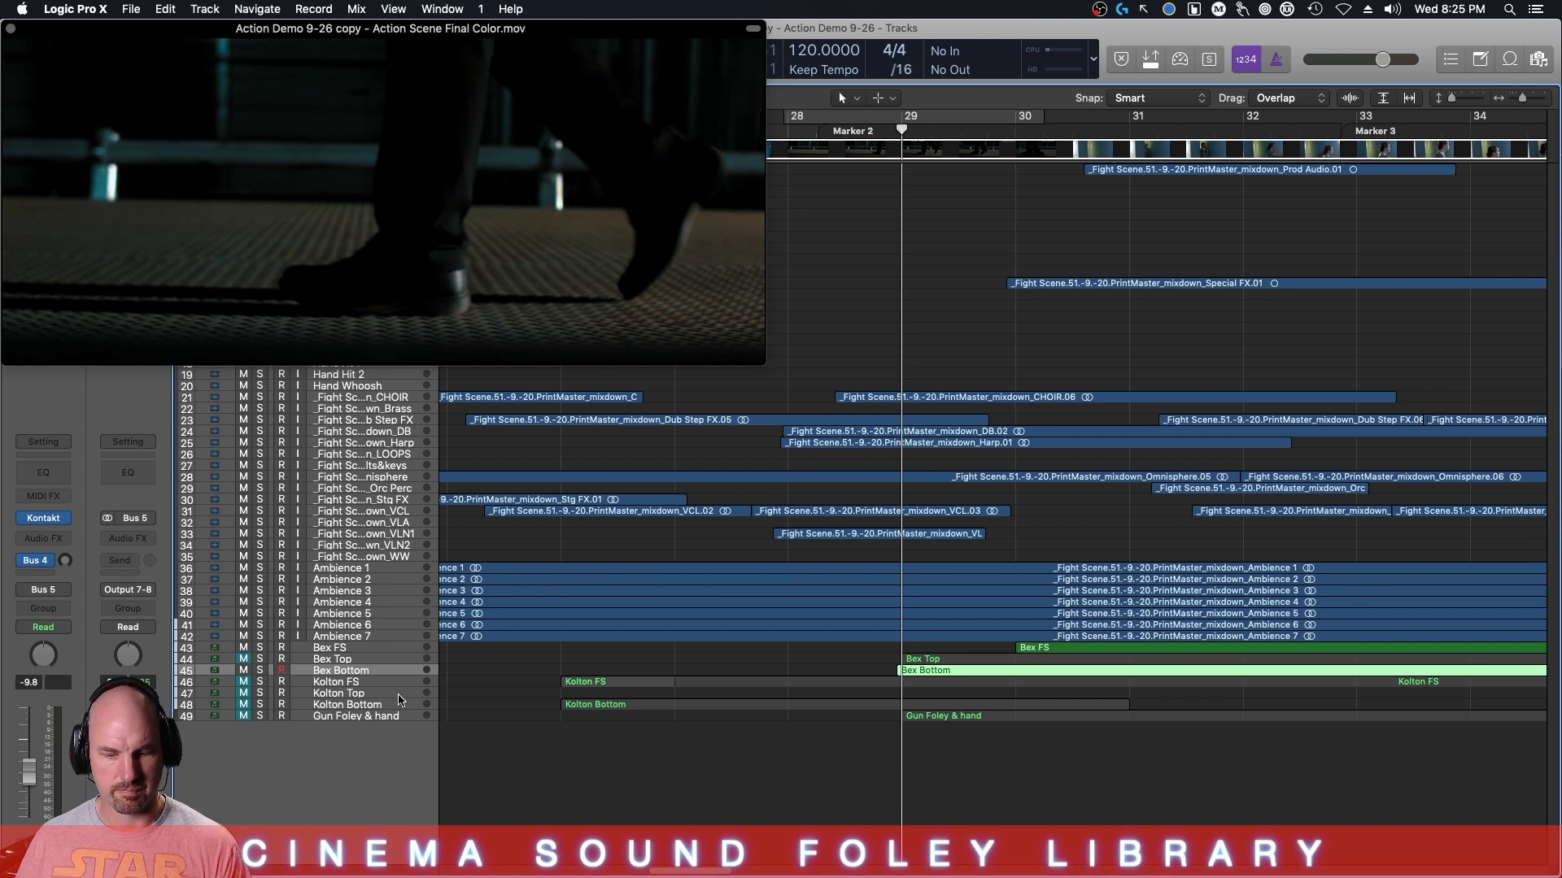
key(space)
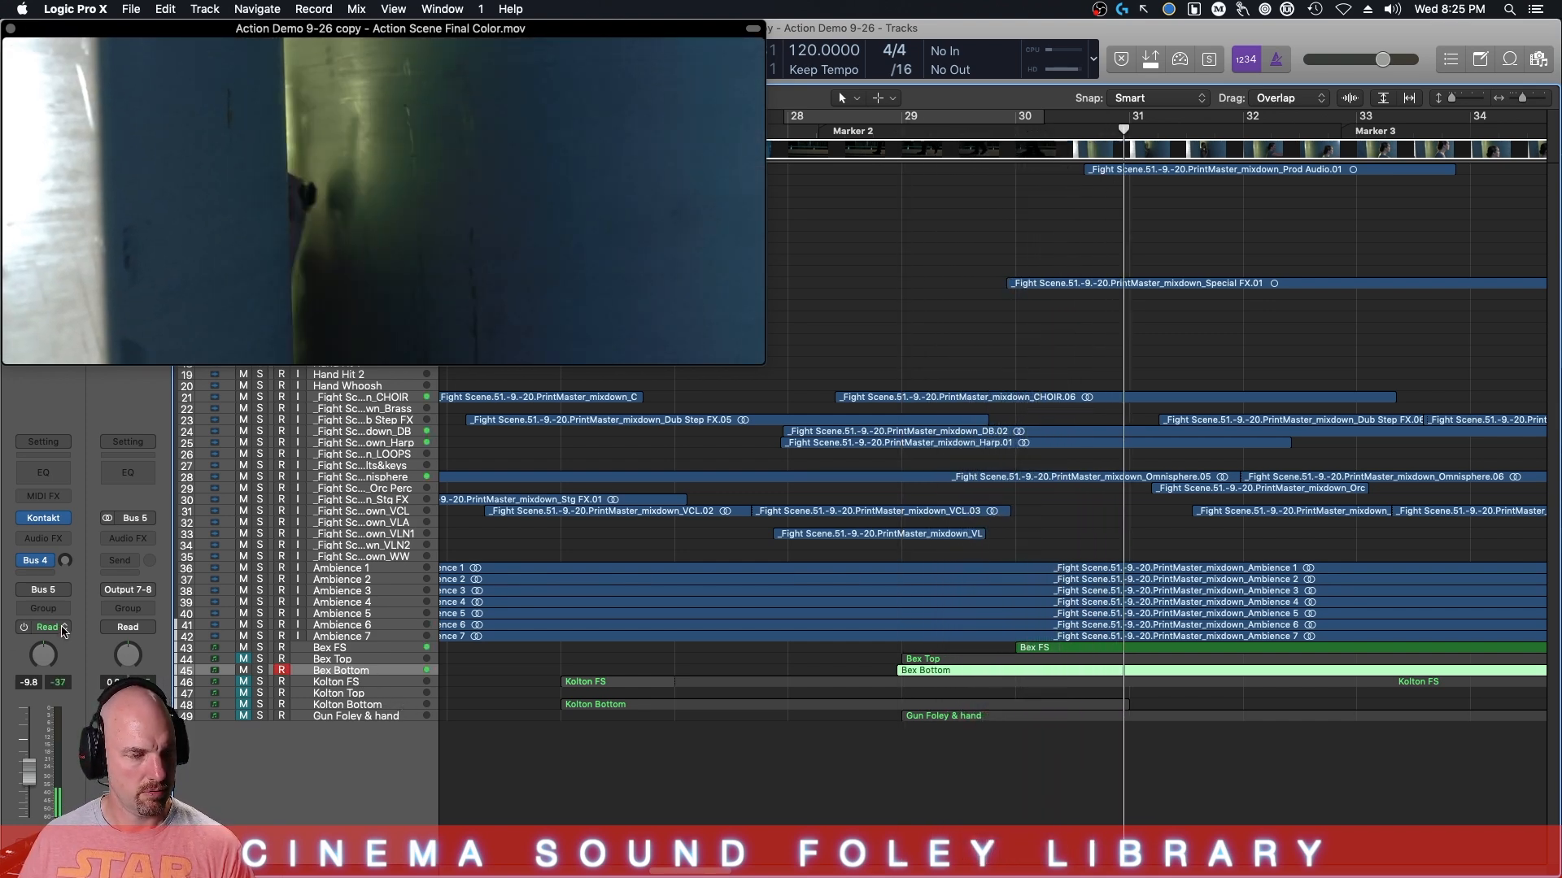
click(48, 627)
click(53, 645)
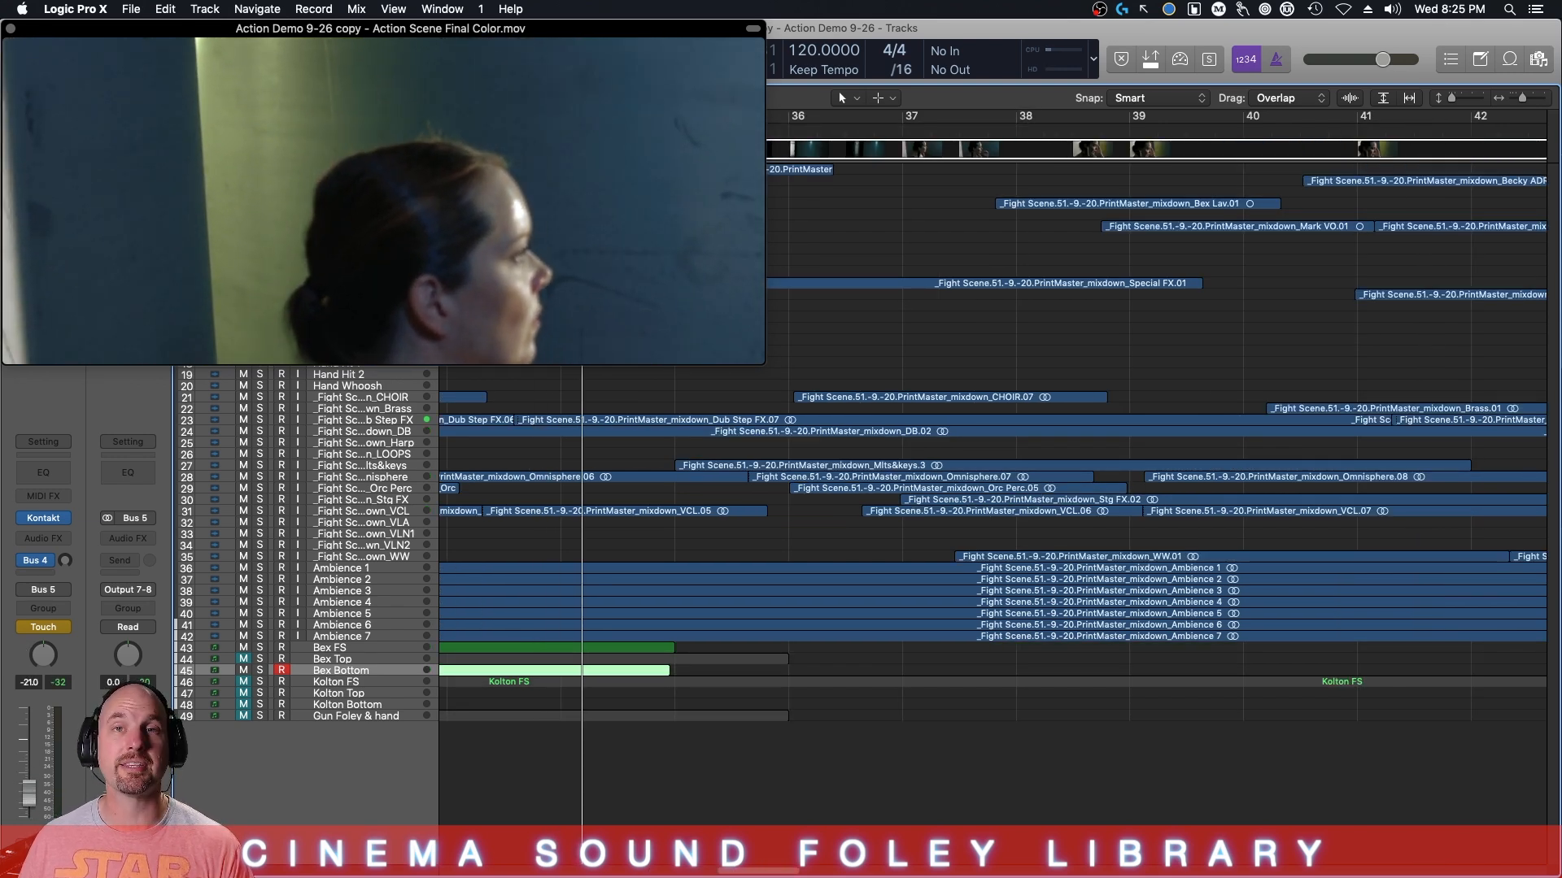
- Rewind to bar 30 and play the passage back to check the Bex Bottom level against picture
mouse_move(502, 296)
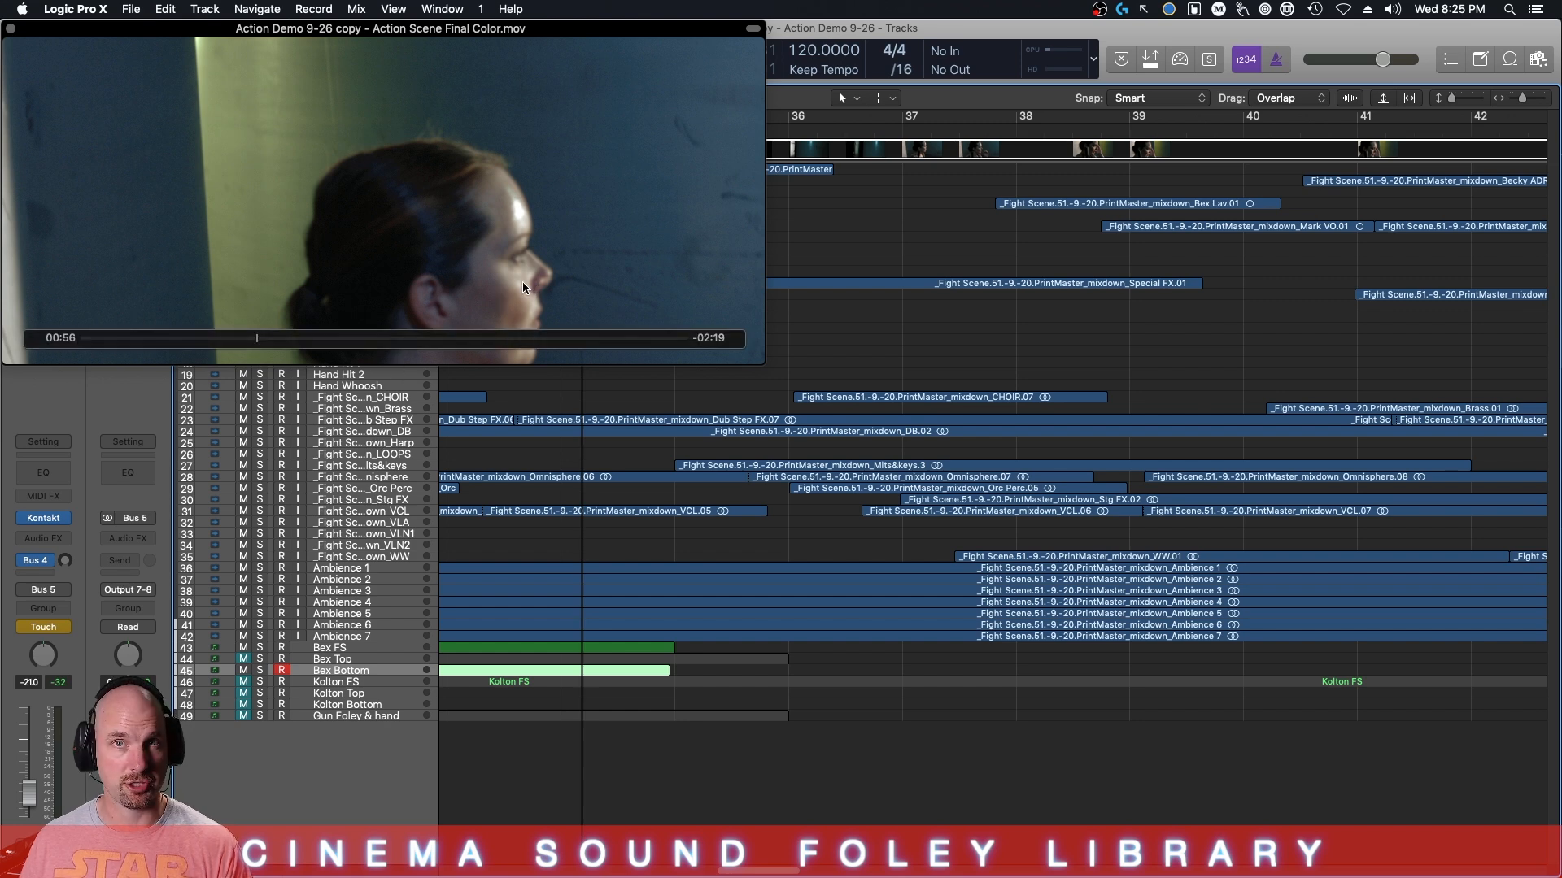
key(comma)
key(comma)
key(comma)
key(comma)
key(comma)
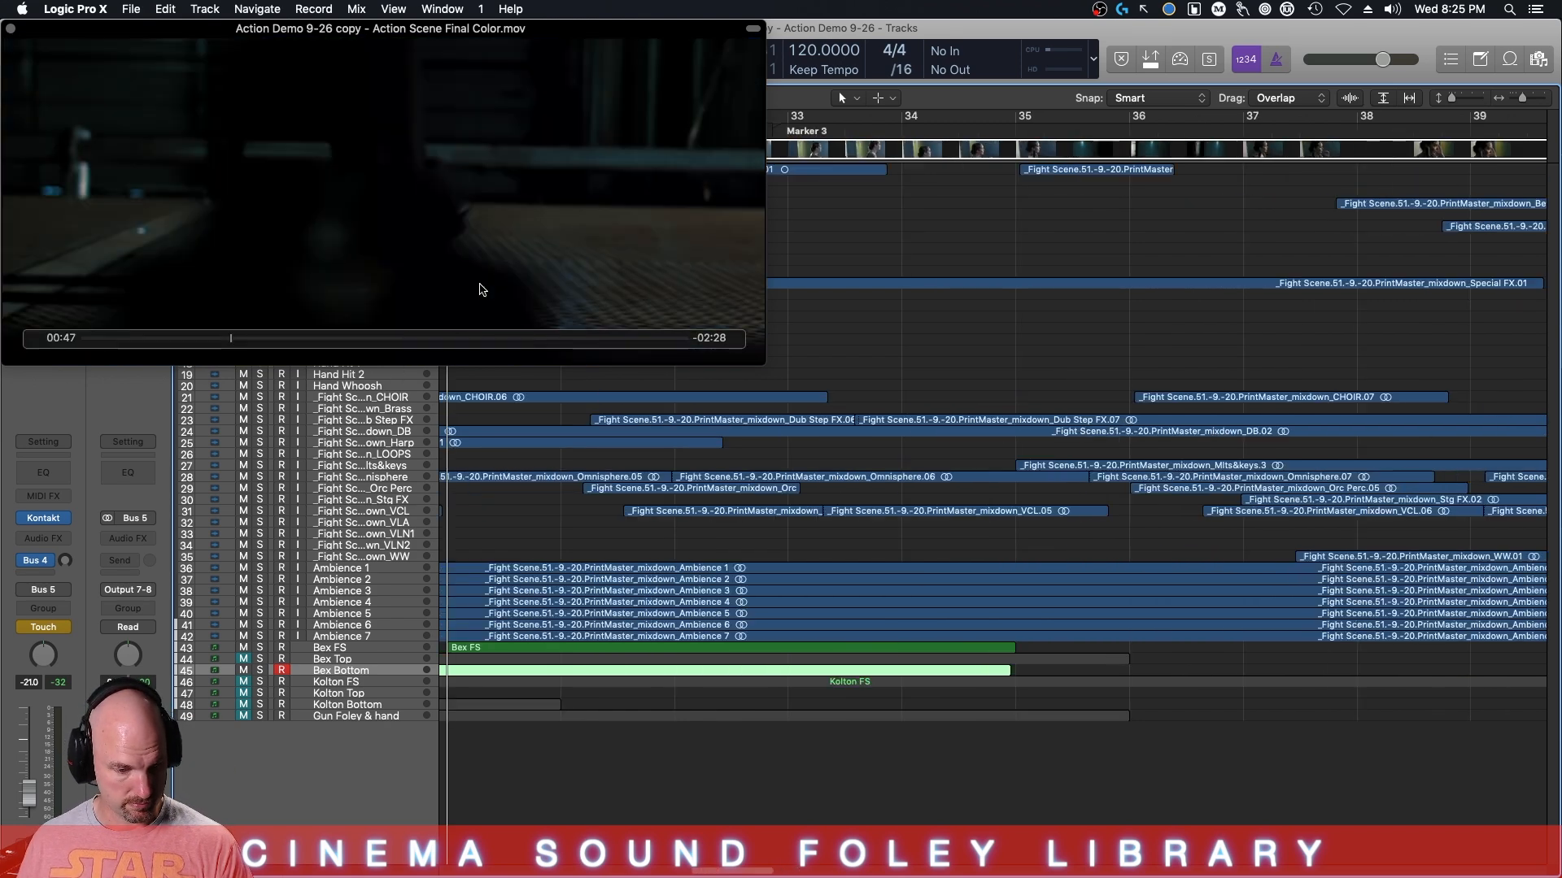
key(space)
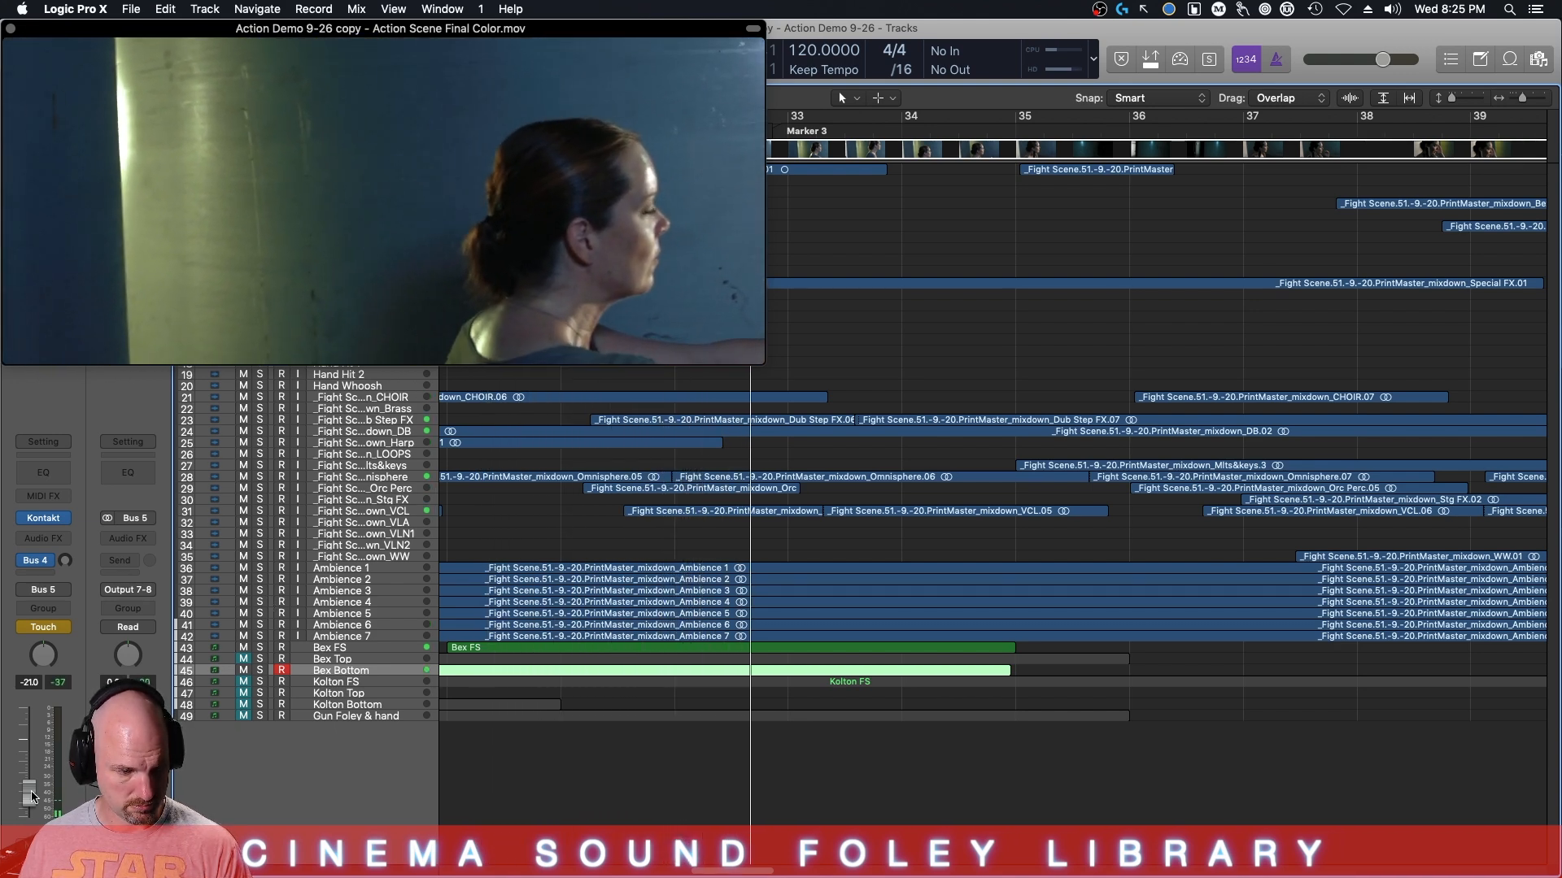
- Adjust the filter cutoff of Bex Bottom's Kontakt clothes instrument, soloing the track while listening and unsoloing it once set
click(36, 522)
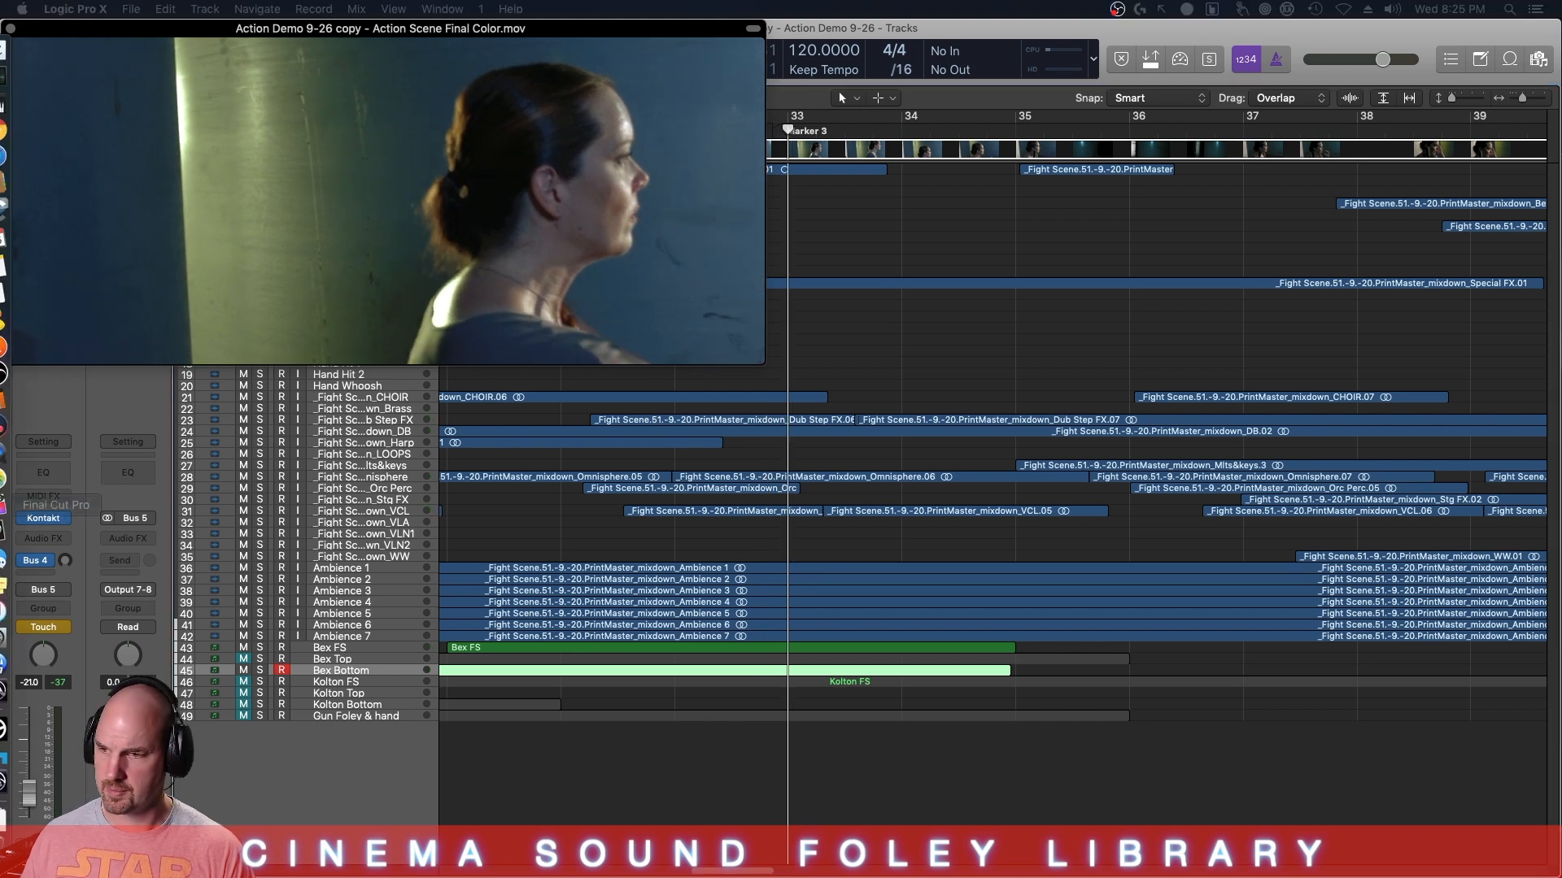
drag(1561, 39, 930, 12)
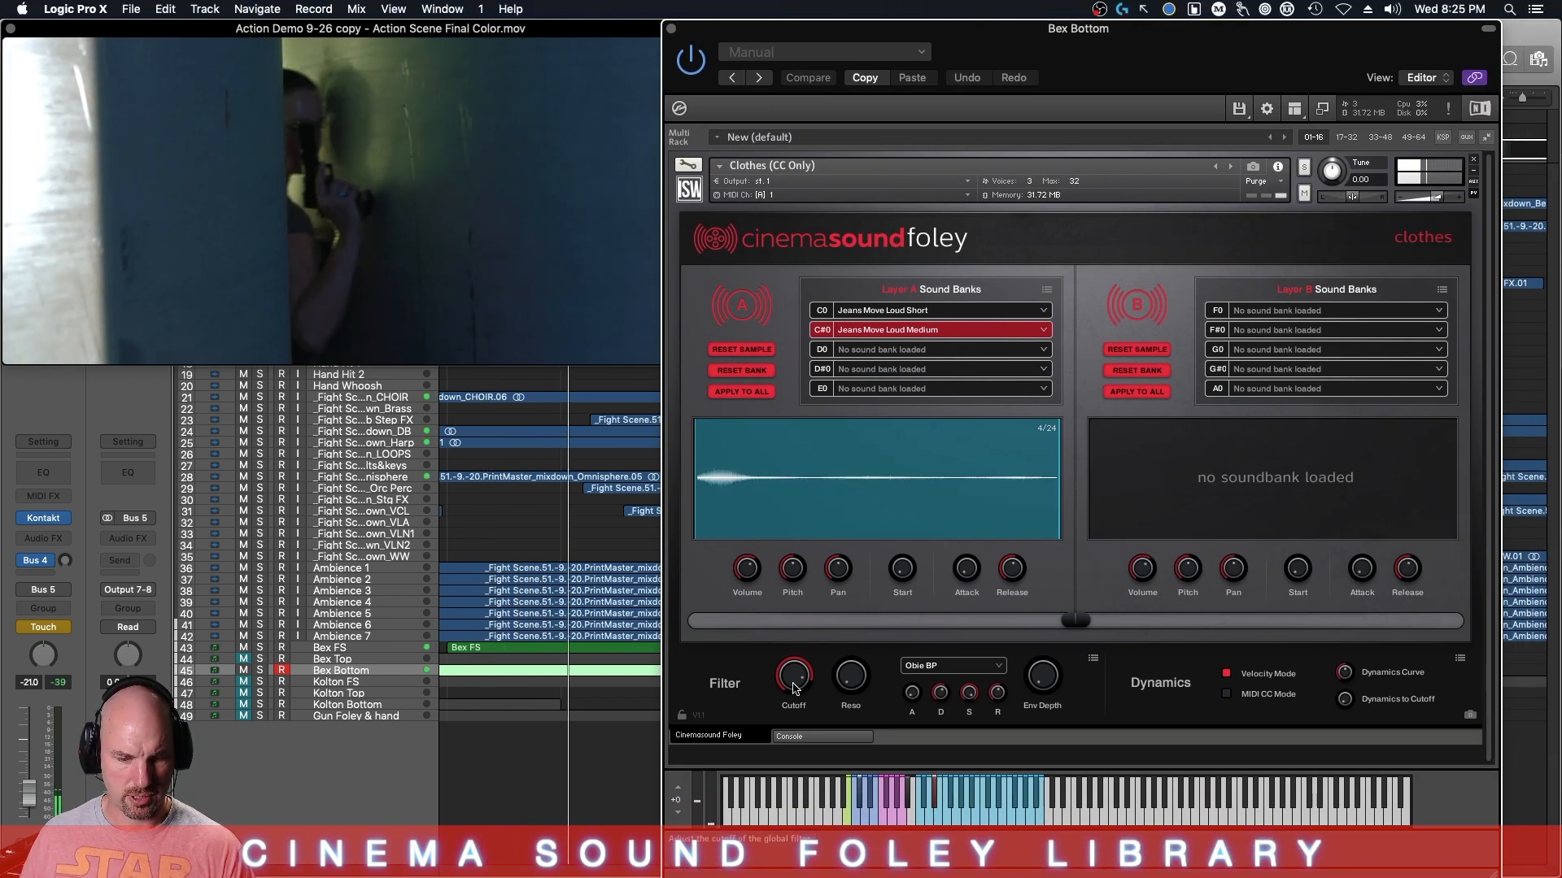
drag(792, 684, 787, 699)
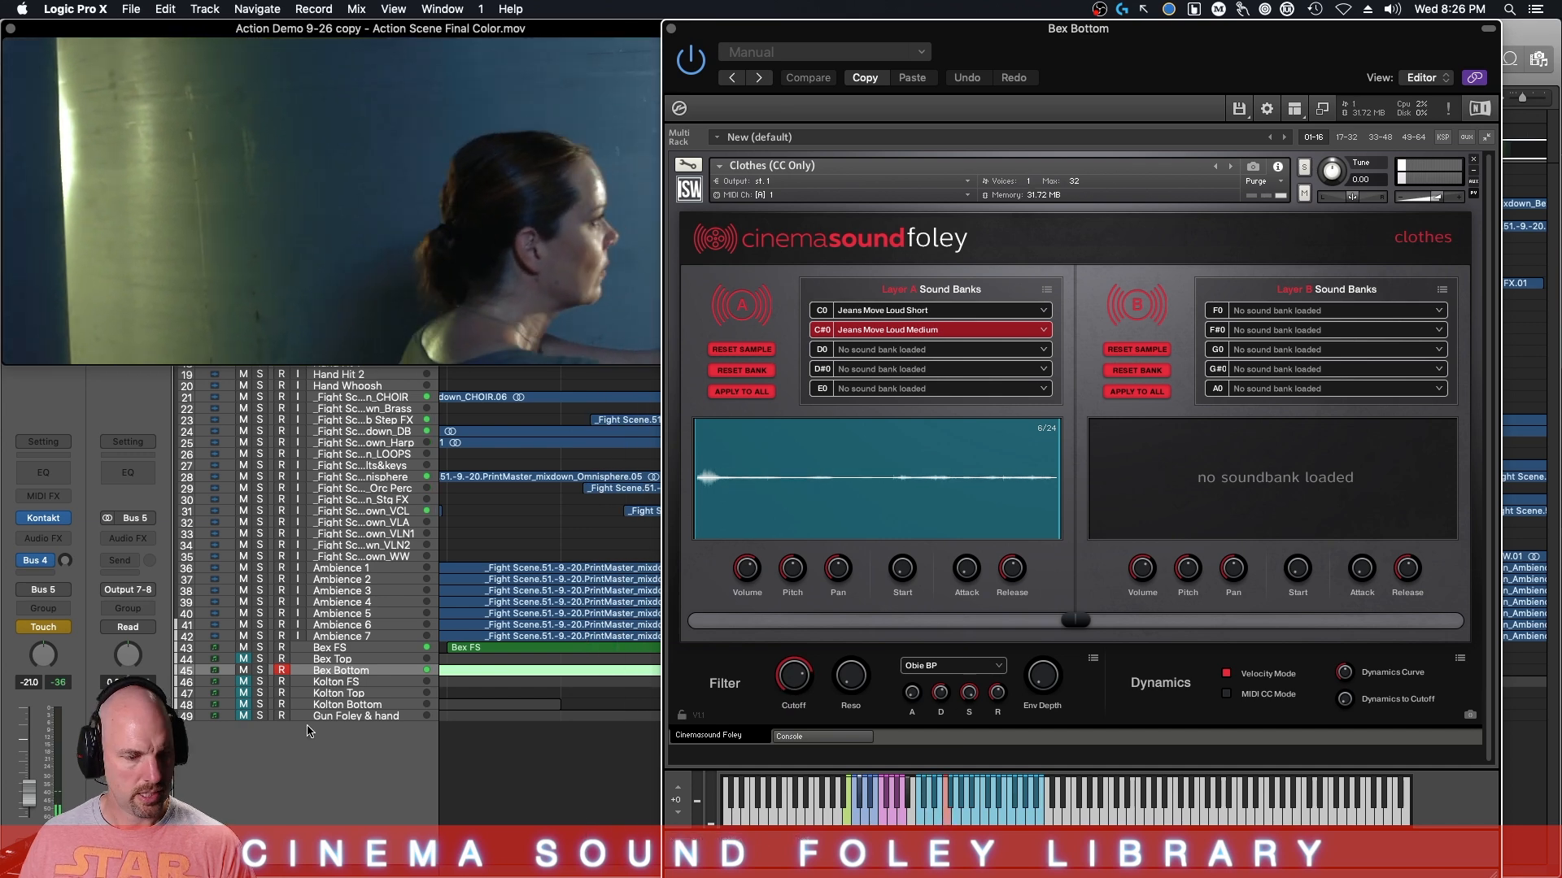
click(259, 670)
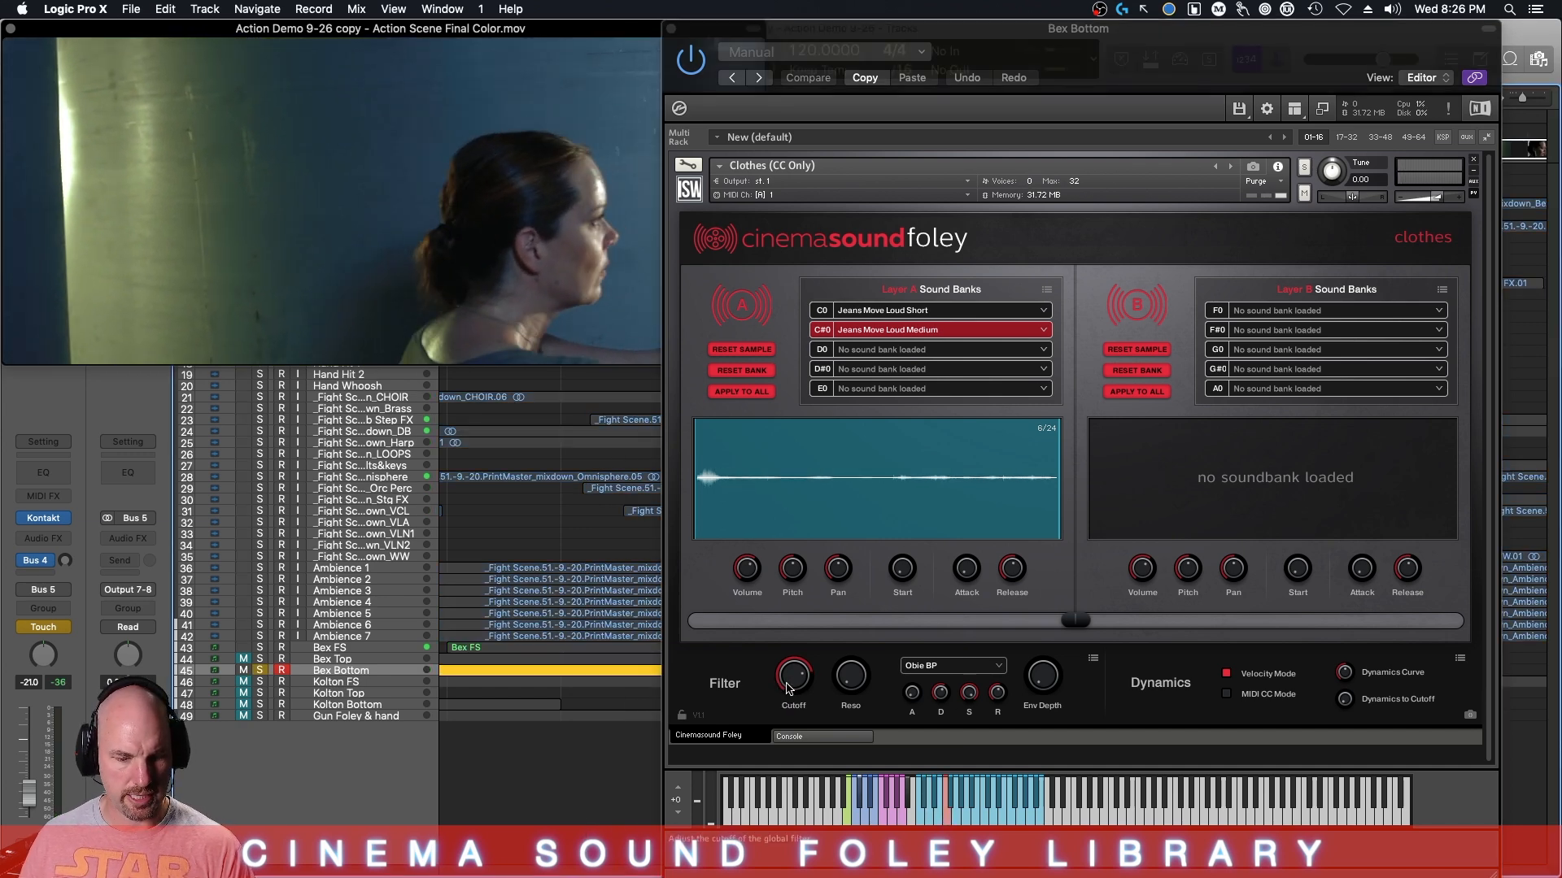
mouse_move(793, 682)
mouse_down()
mouse_move(817, 617)
mouse_move(791, 689)
mouse_up()
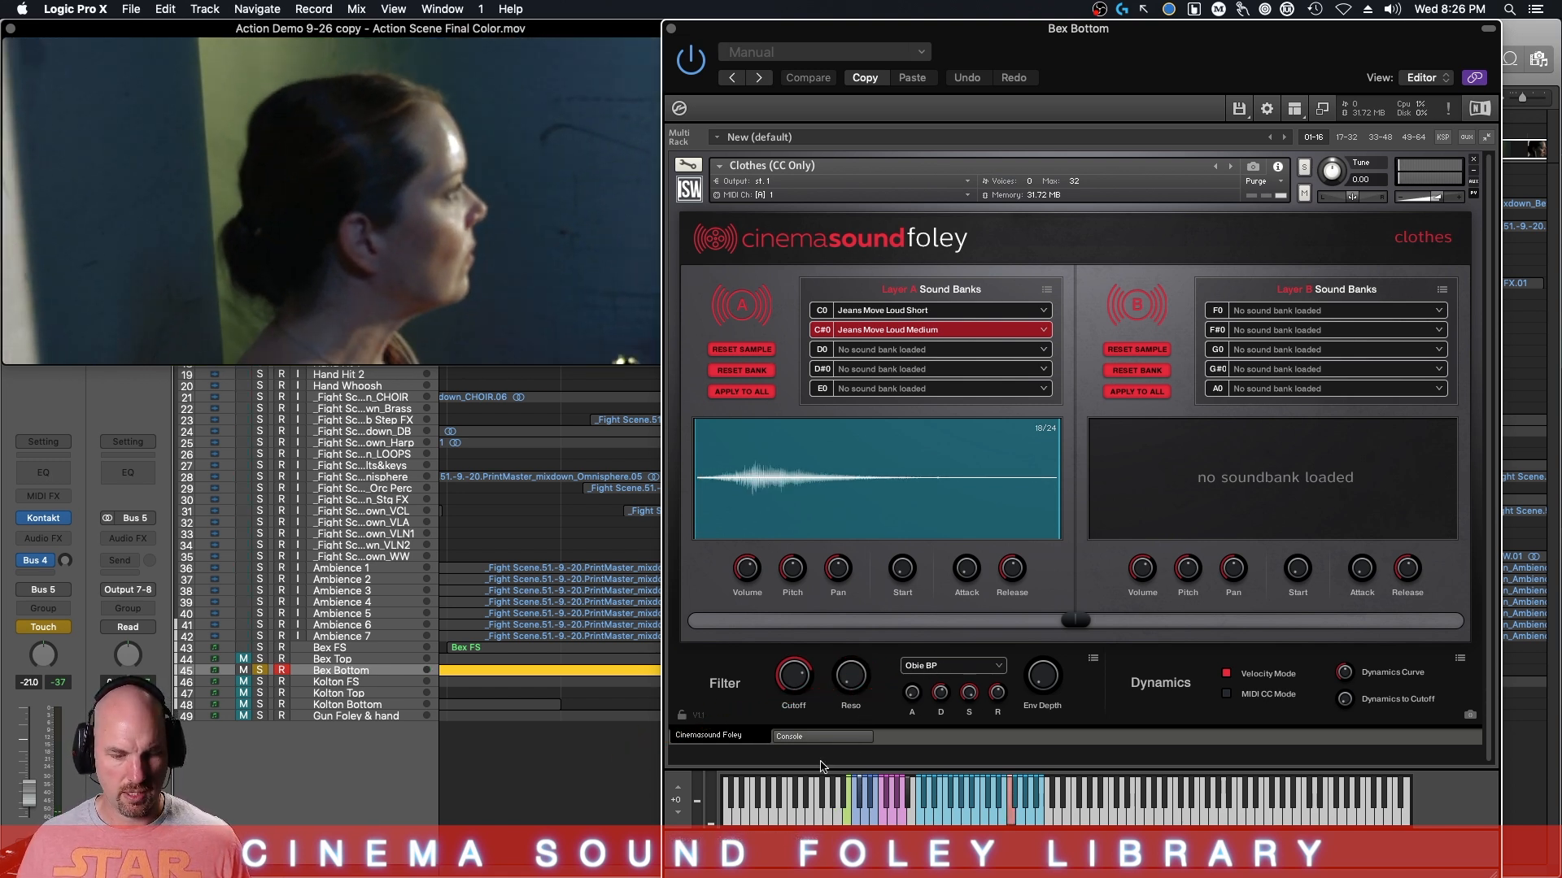
click(671, 29)
key(s)
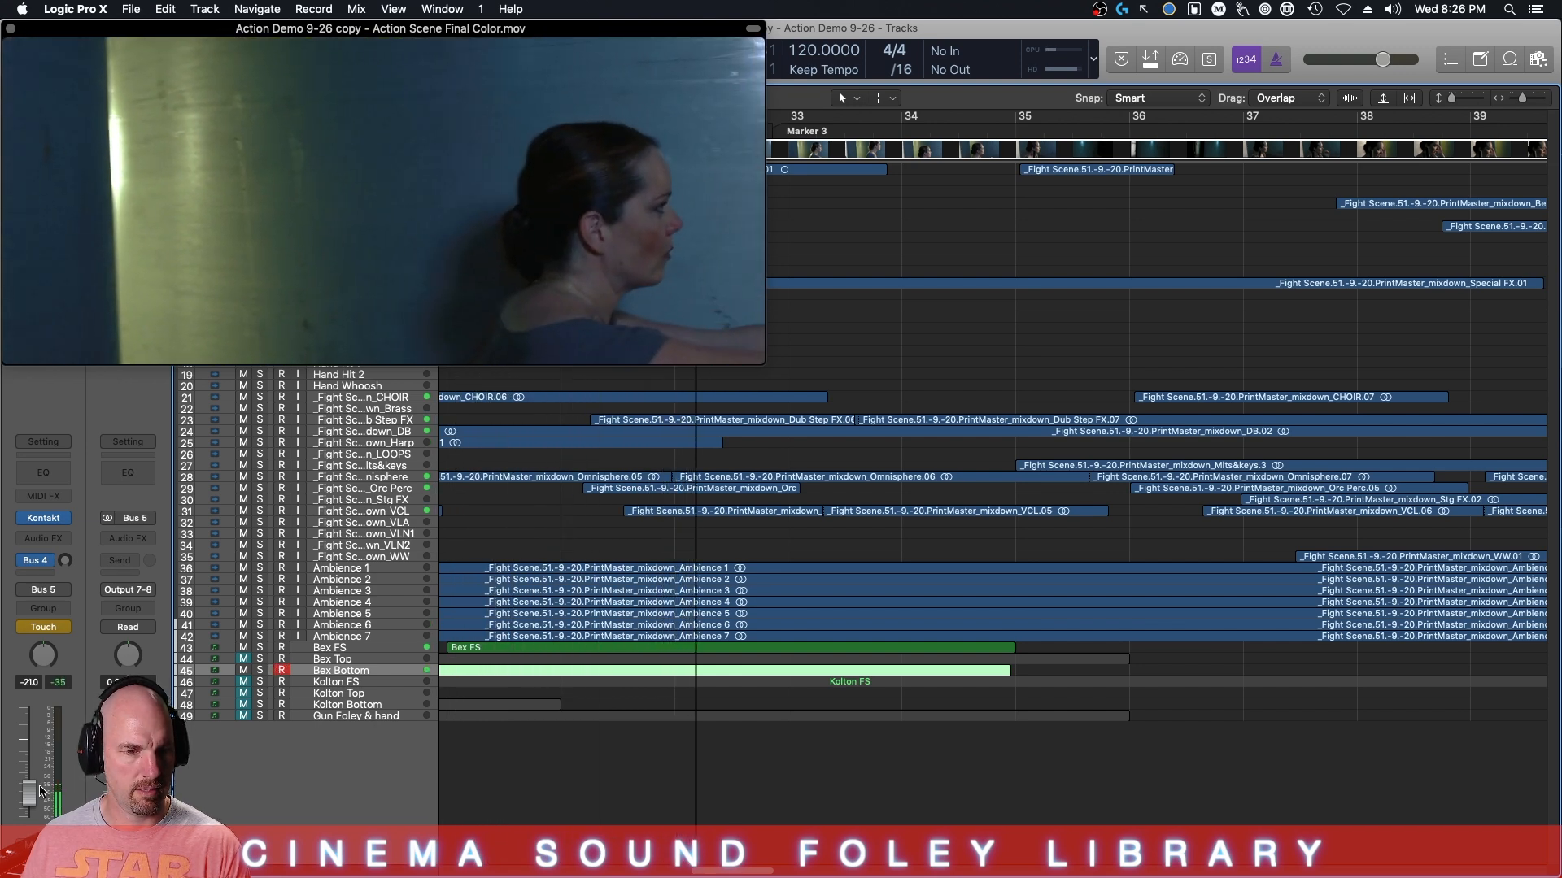
- Ride the Bex Bottom volume fader in Touch mode during playback from bar 32
key(space)
drag(27, 794, 28, 806)
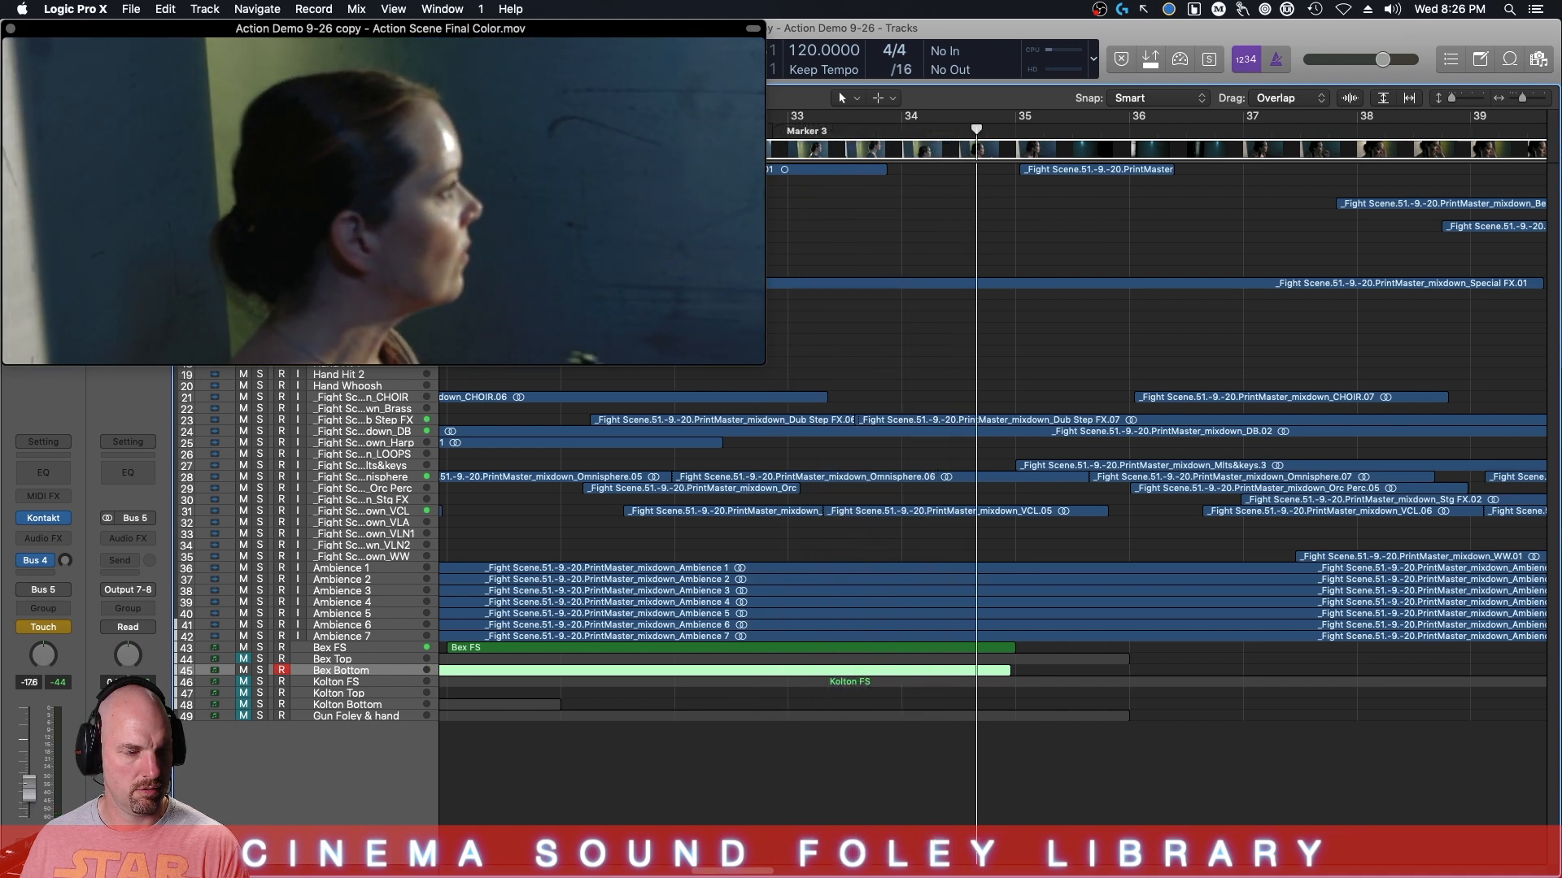
key(space)
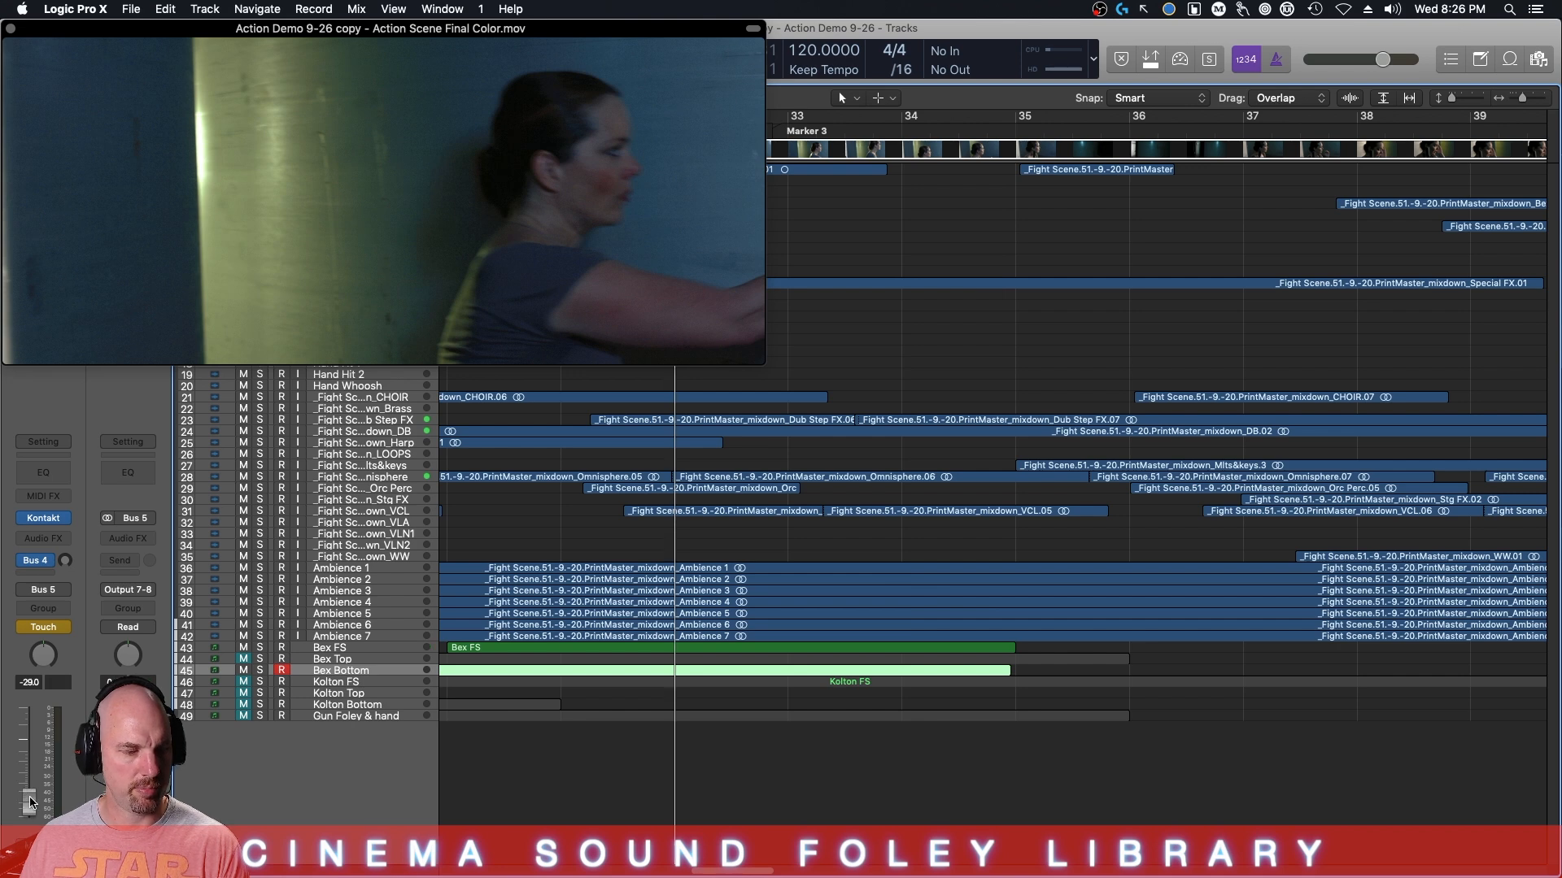
key(space)
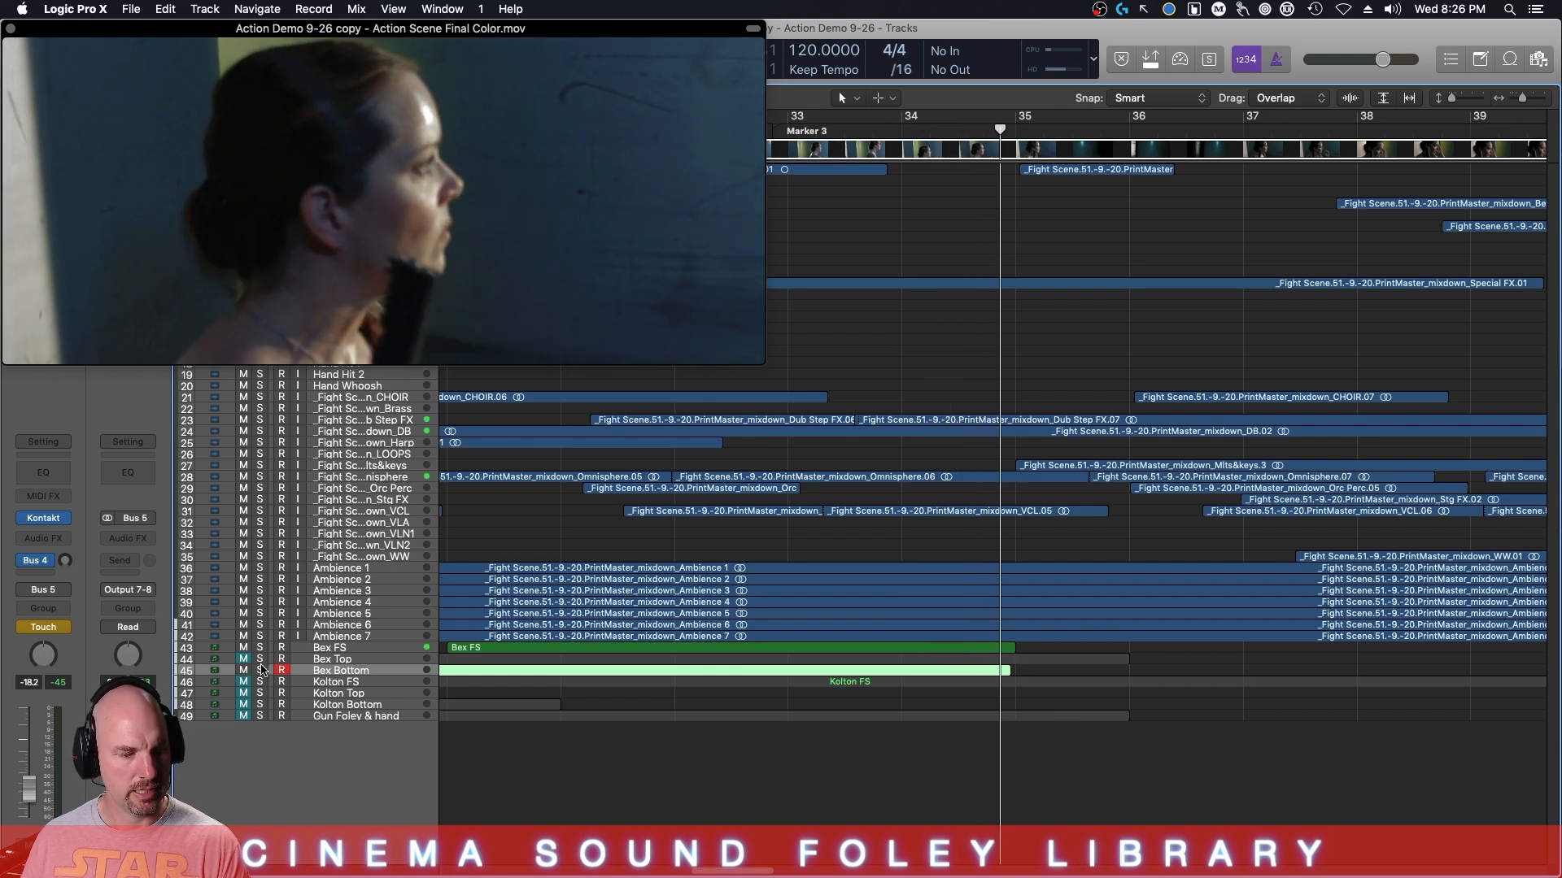
- Unmute and select the Bex Top track and set its automation mode to Touch
click(244, 659)
key(space)
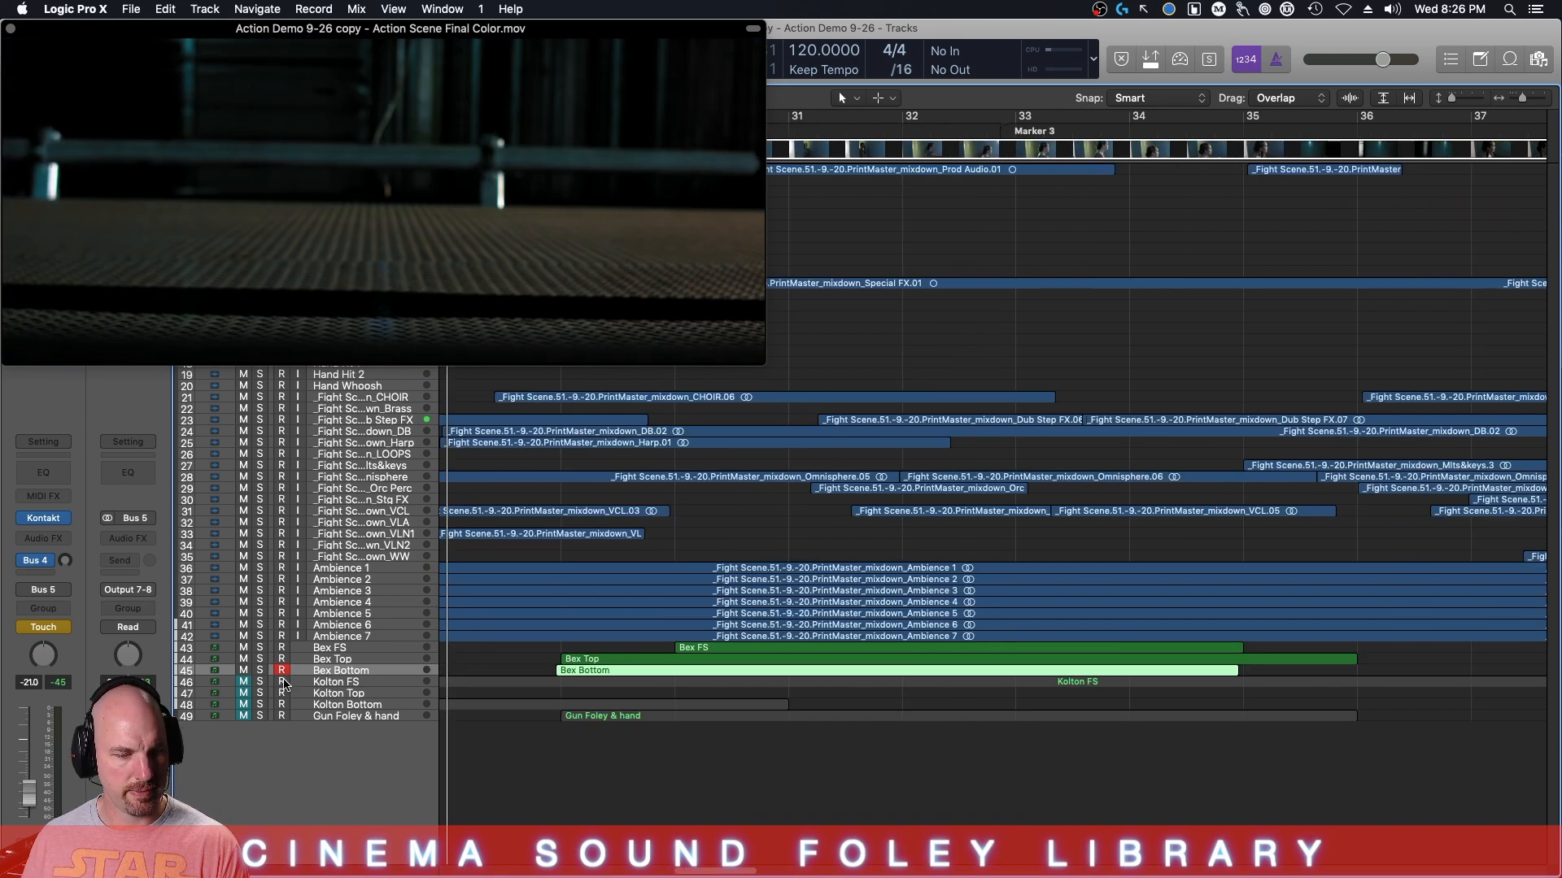
click(373, 660)
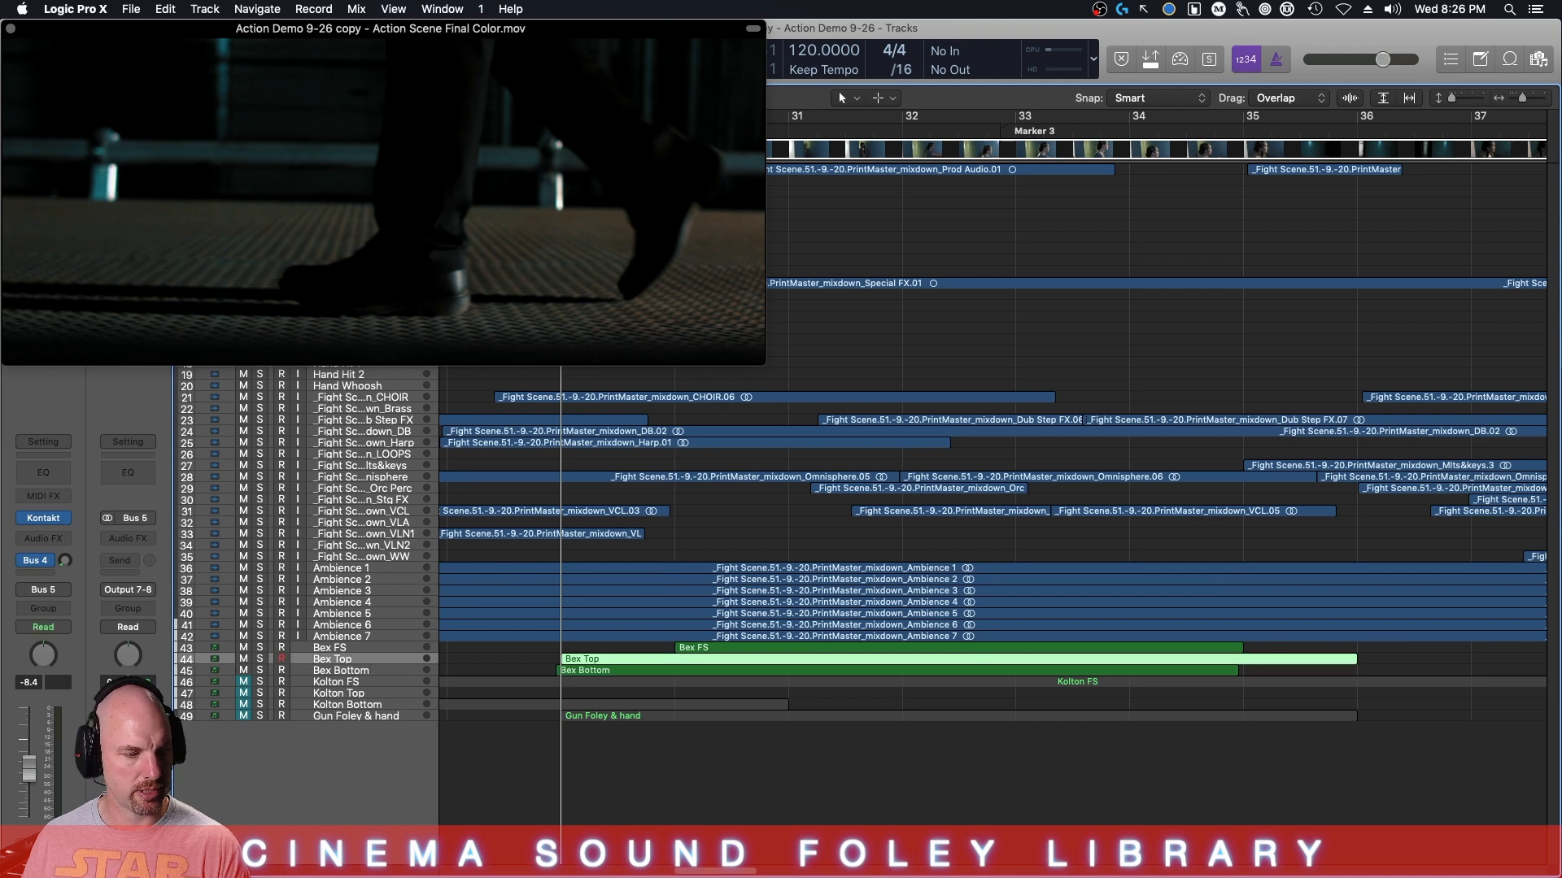
click(68, 631)
click(68, 638)
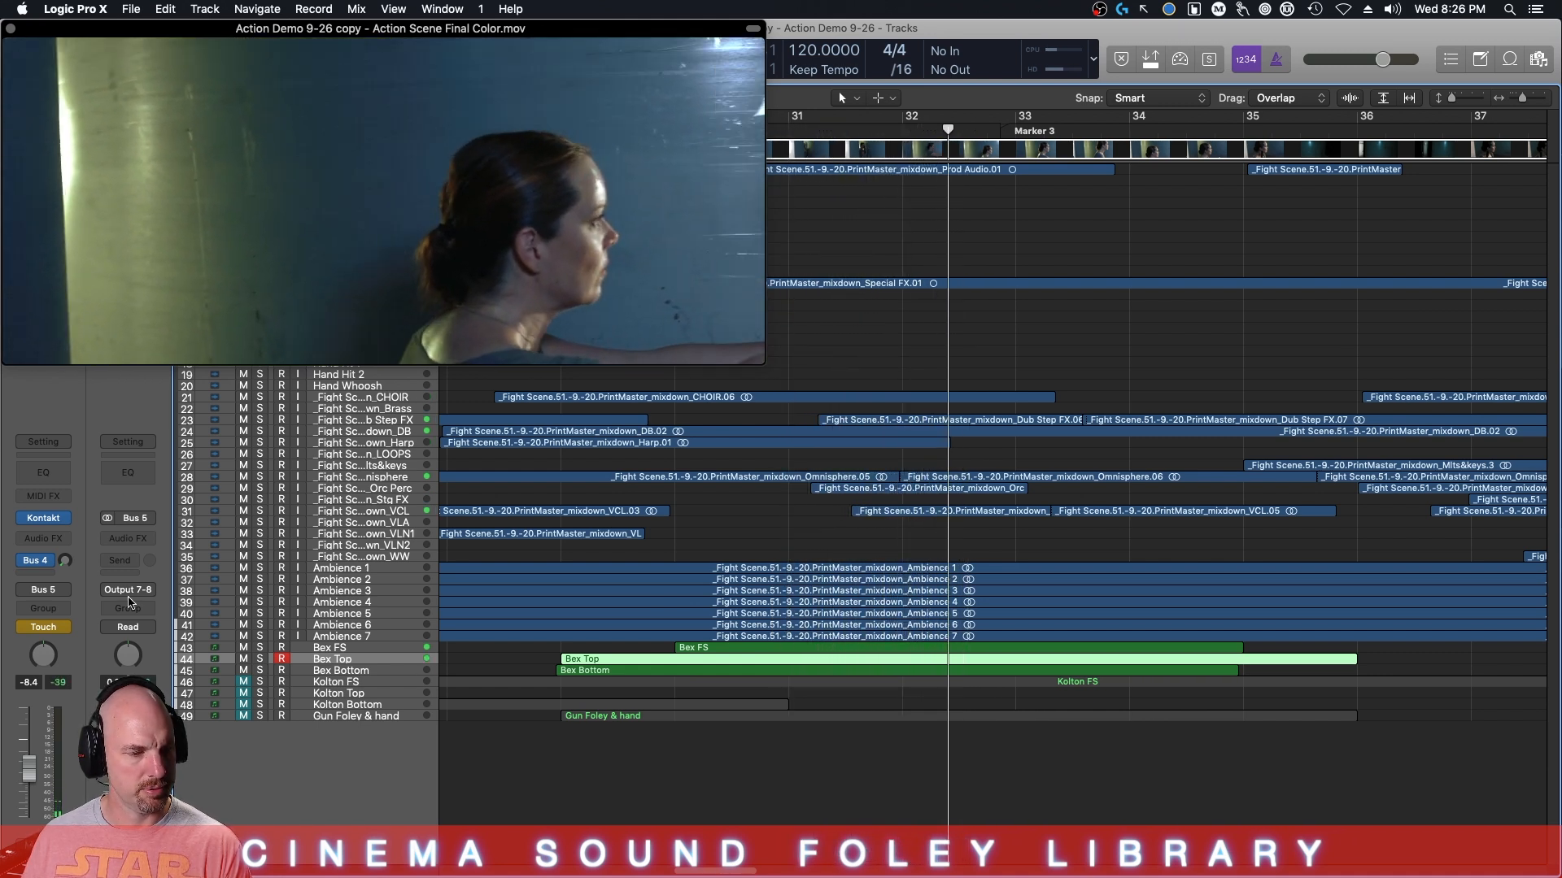
- Change the filter type of Bex Top's Kontakt clothes instrument to Obie BP and adjust its cutoff
click(43, 519)
drag(494, 54, 1176, 37)
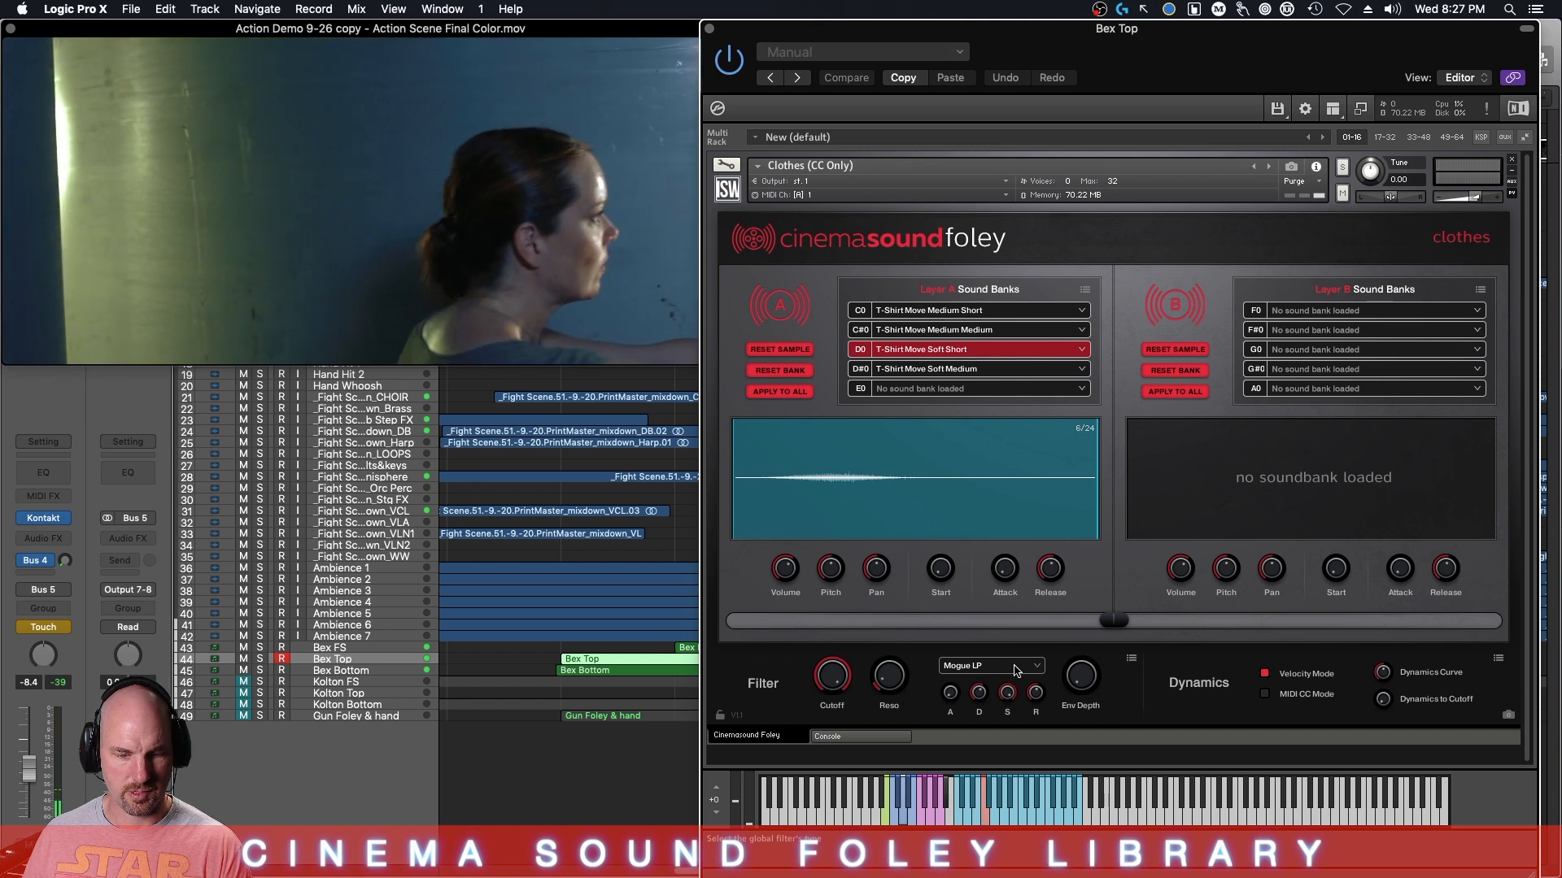
click(1015, 671)
click(1002, 608)
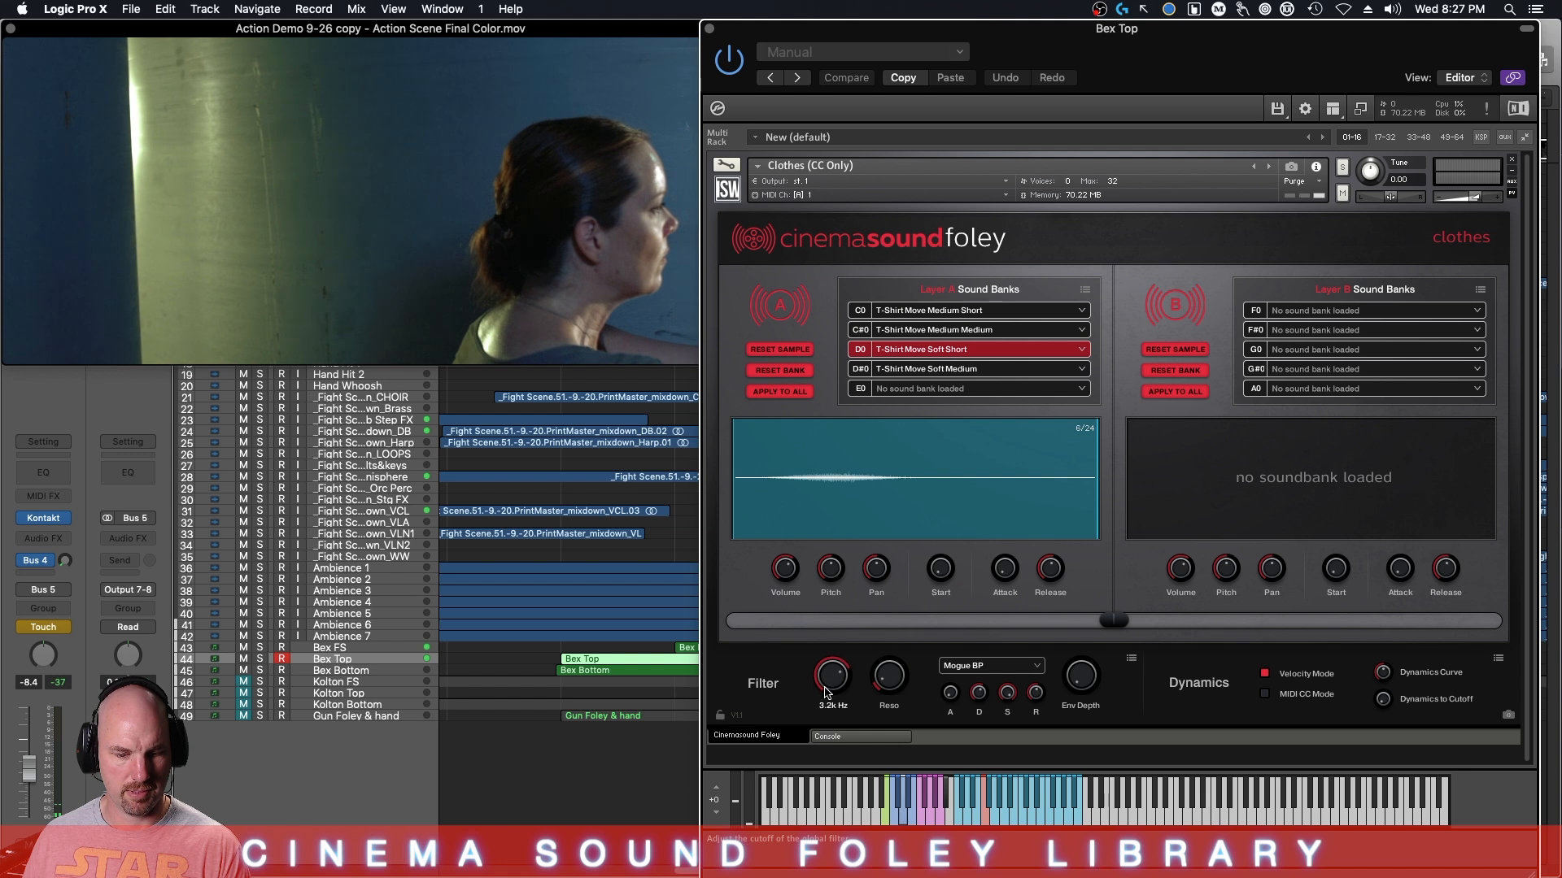
click(967, 668)
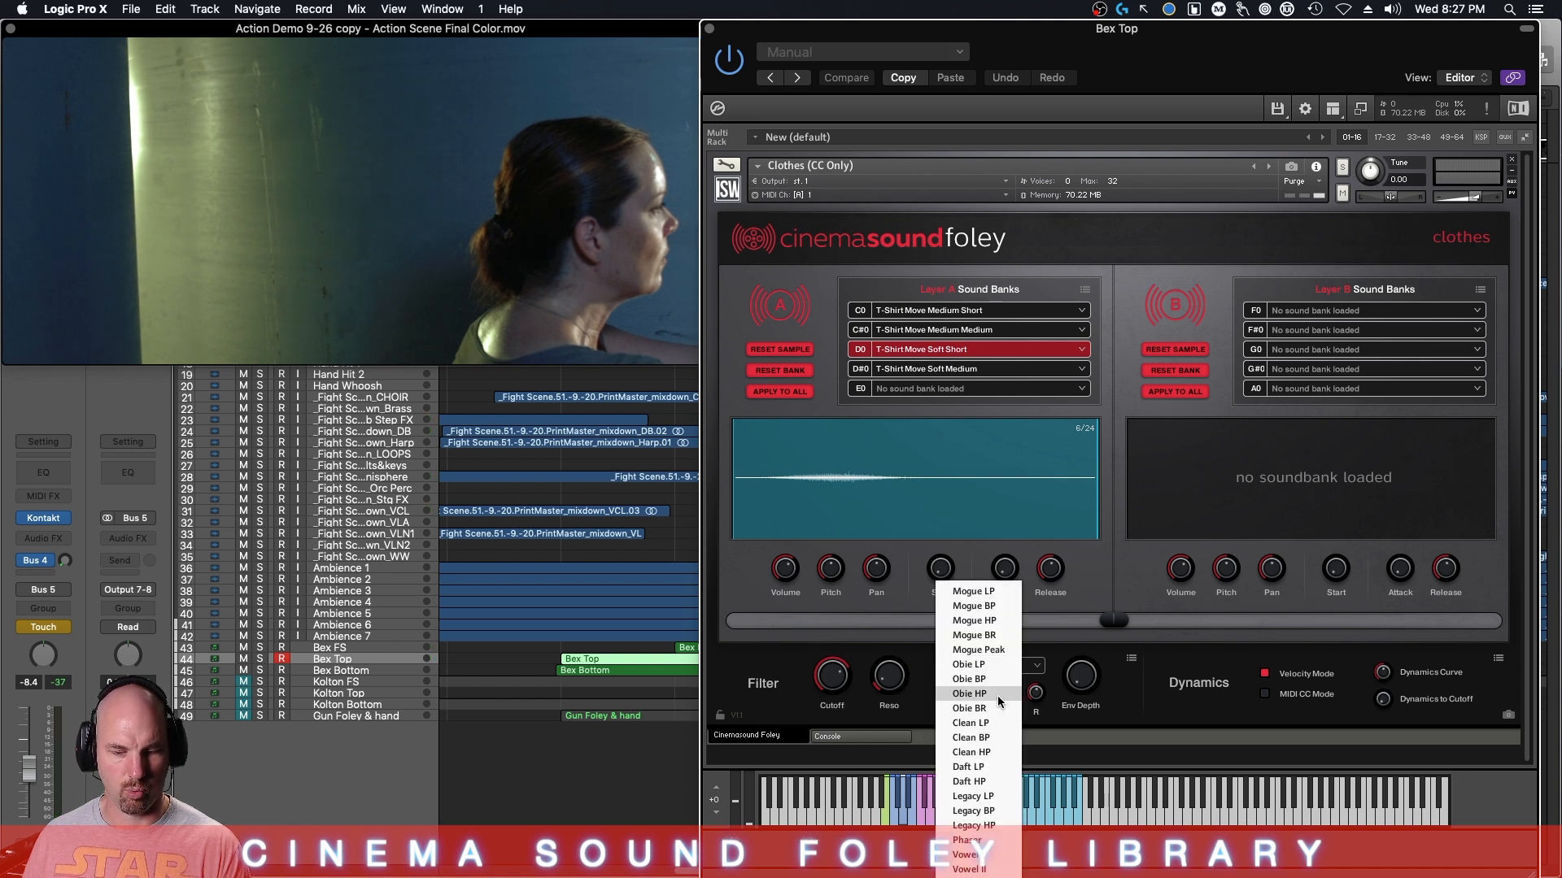
click(999, 680)
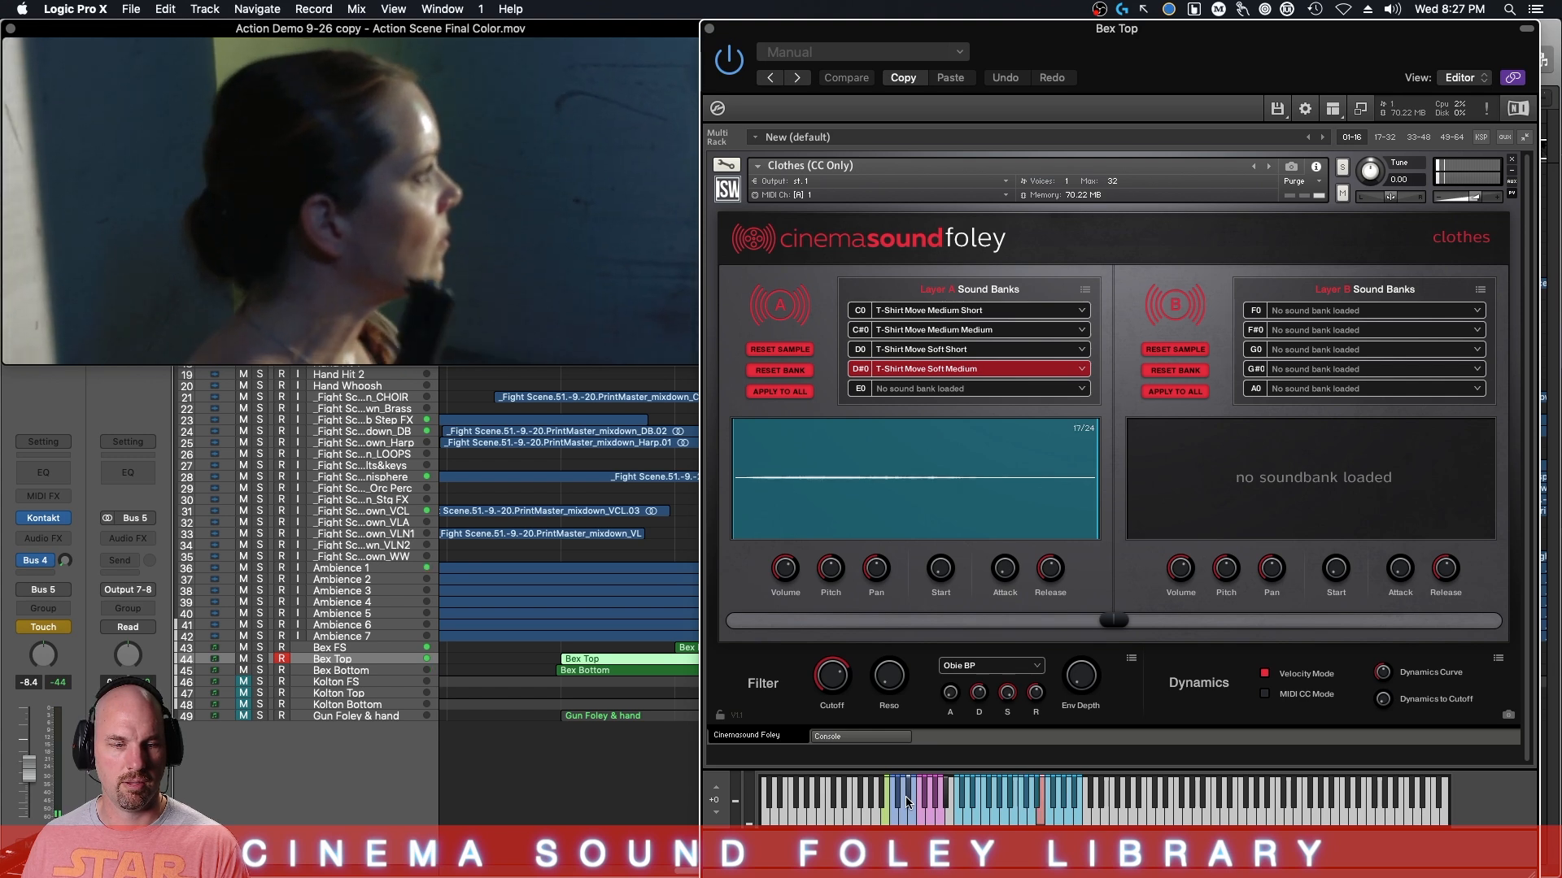
click(710, 29)
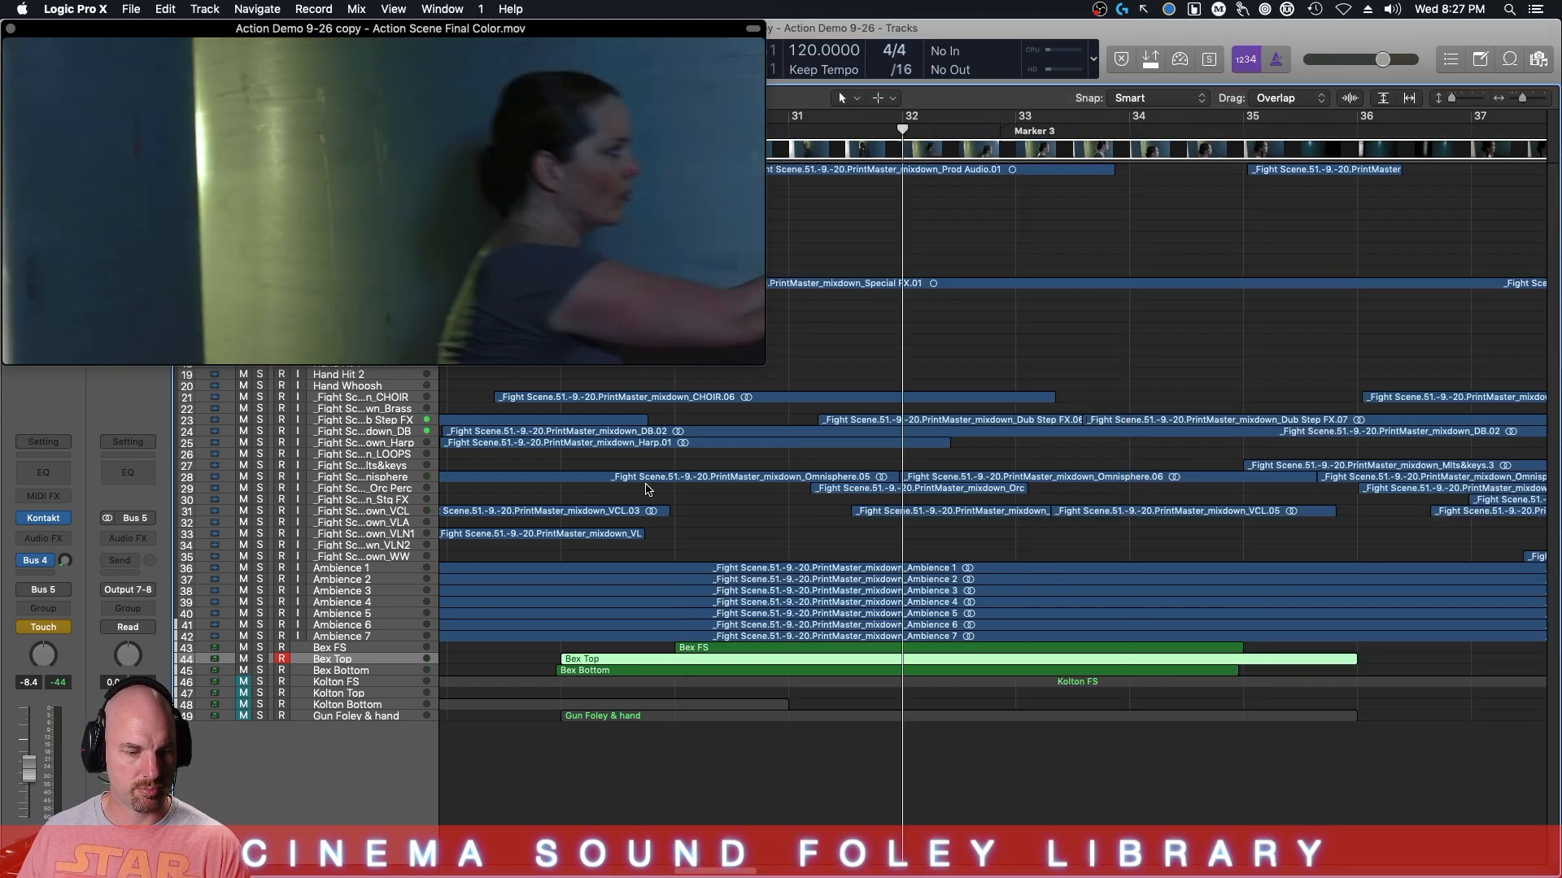
- Ride the Bex Top volume fader in Touch mode during playback from bar 32
key(space)
drag(36, 772, 35, 788)
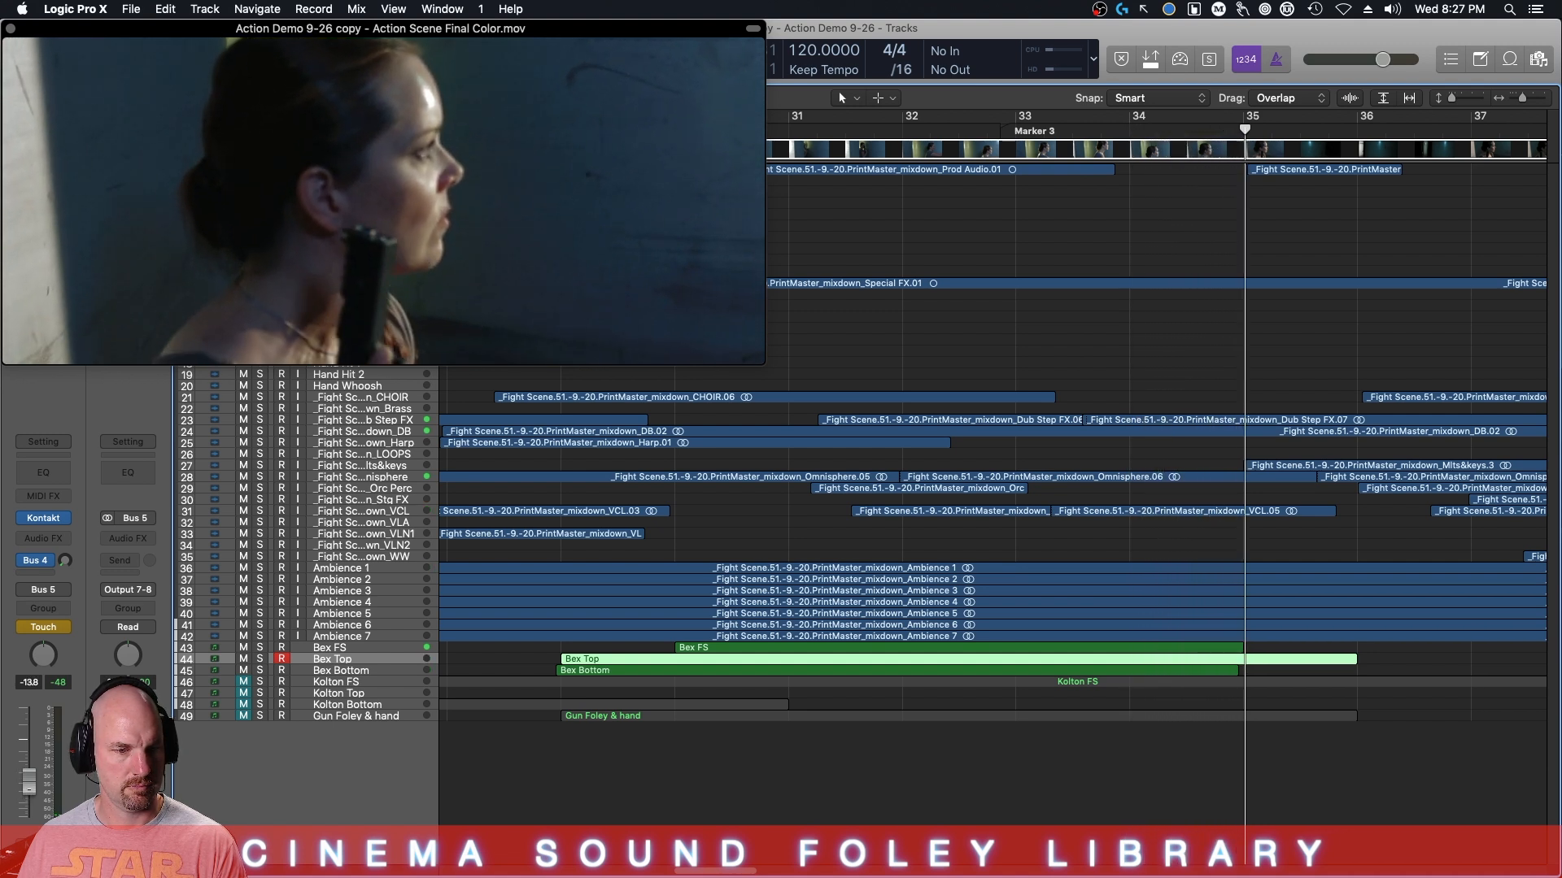
- Unmute the Gun Foley & hand track, ride its volume fader in Touch mode during playback, and rewind to bar 29
click(243, 716)
click(334, 717)
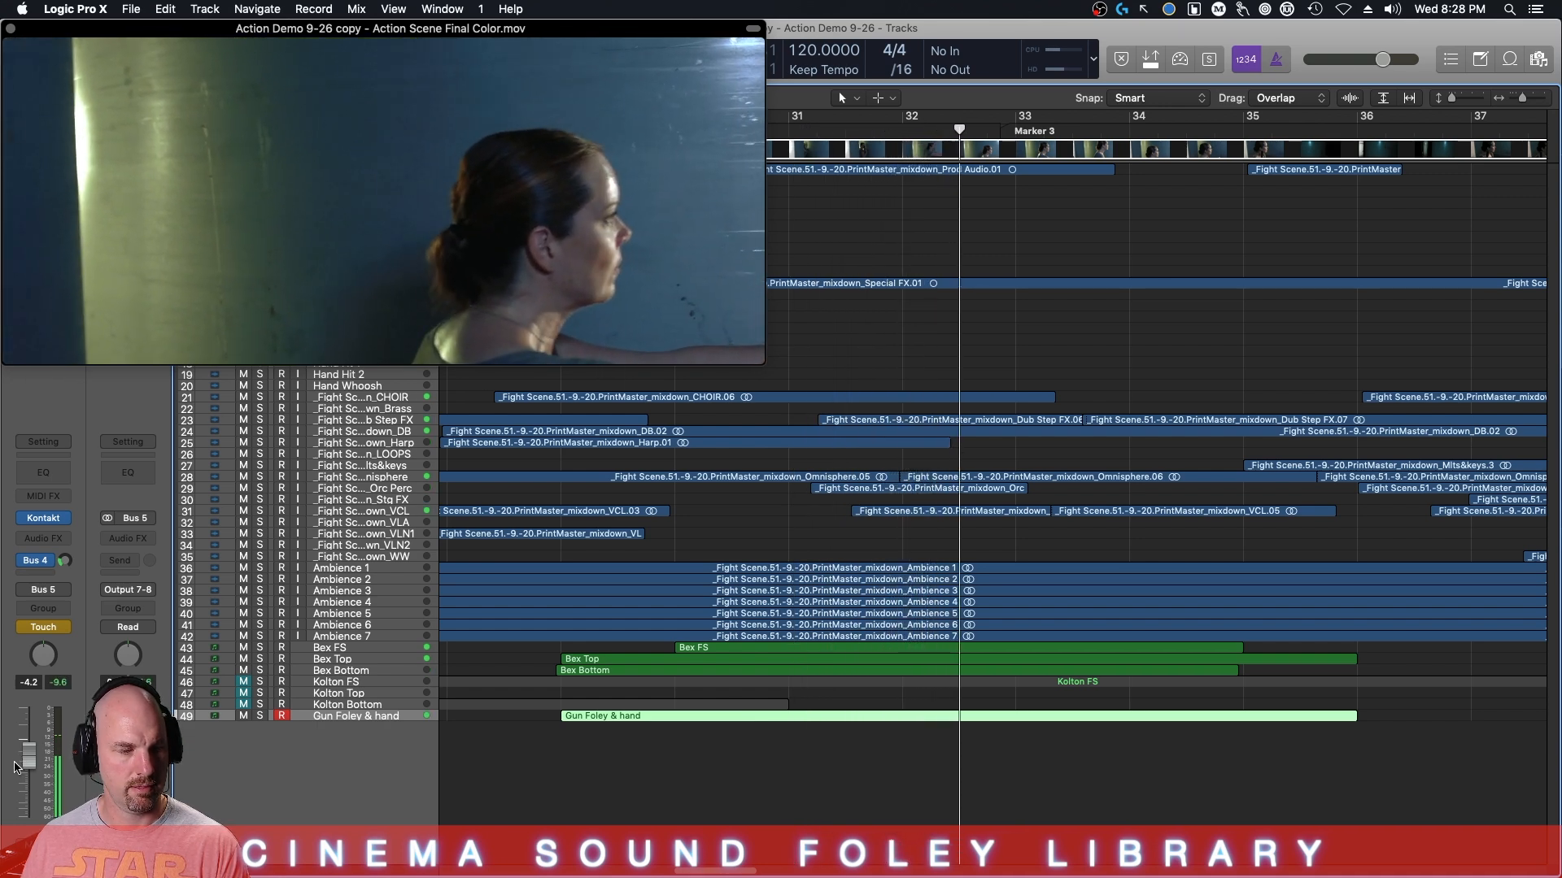
key(space)
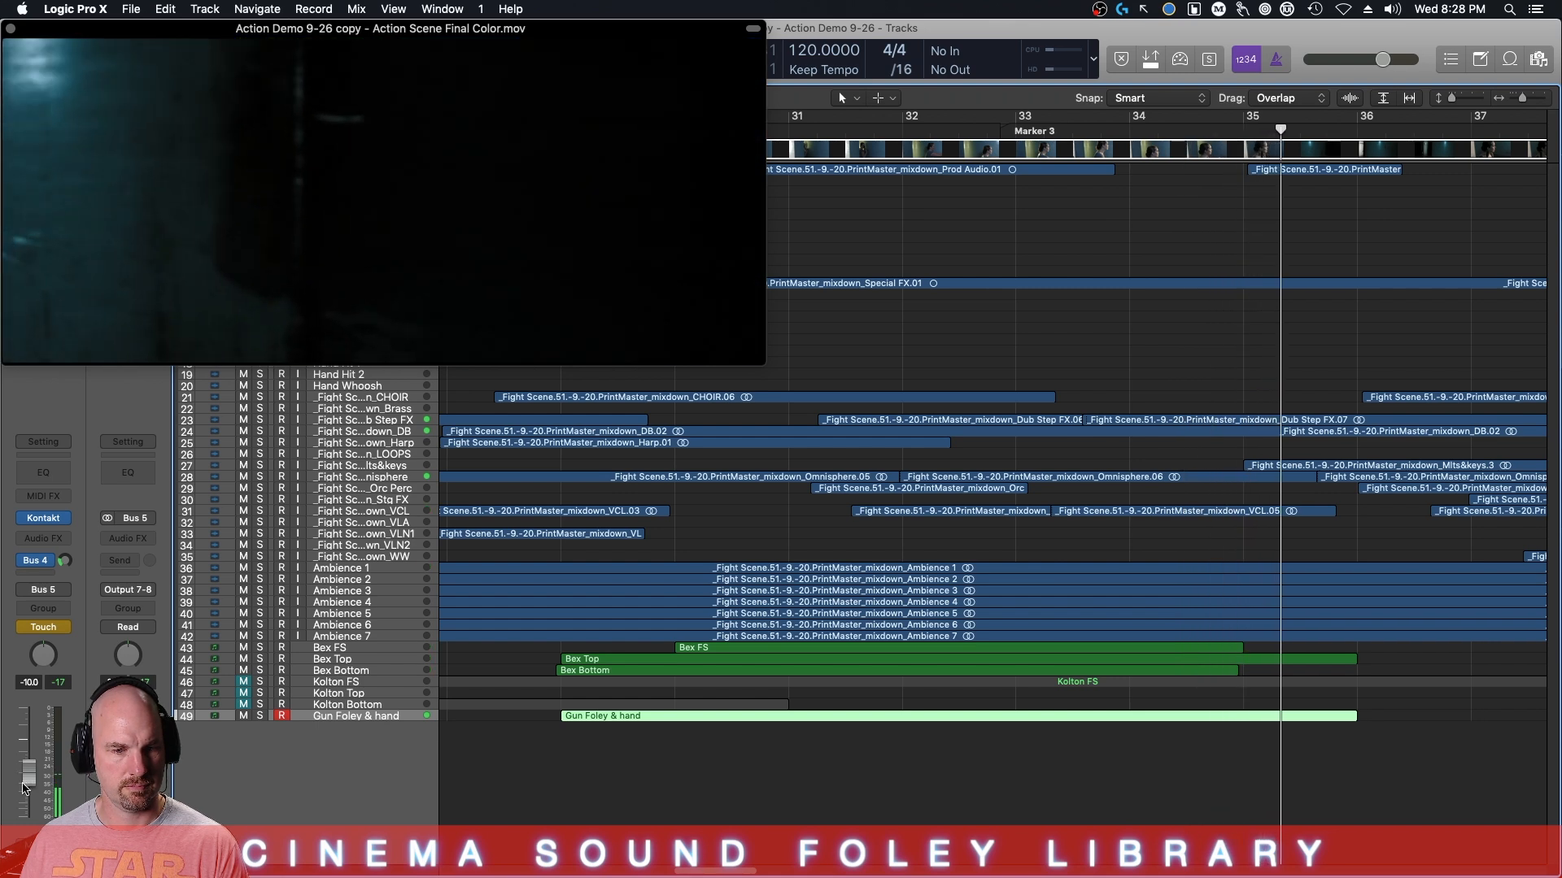
key(space)
key(comma)
key(comma)
key(comma)
key(comma)
key(comma)
key(comma)
key(comma)
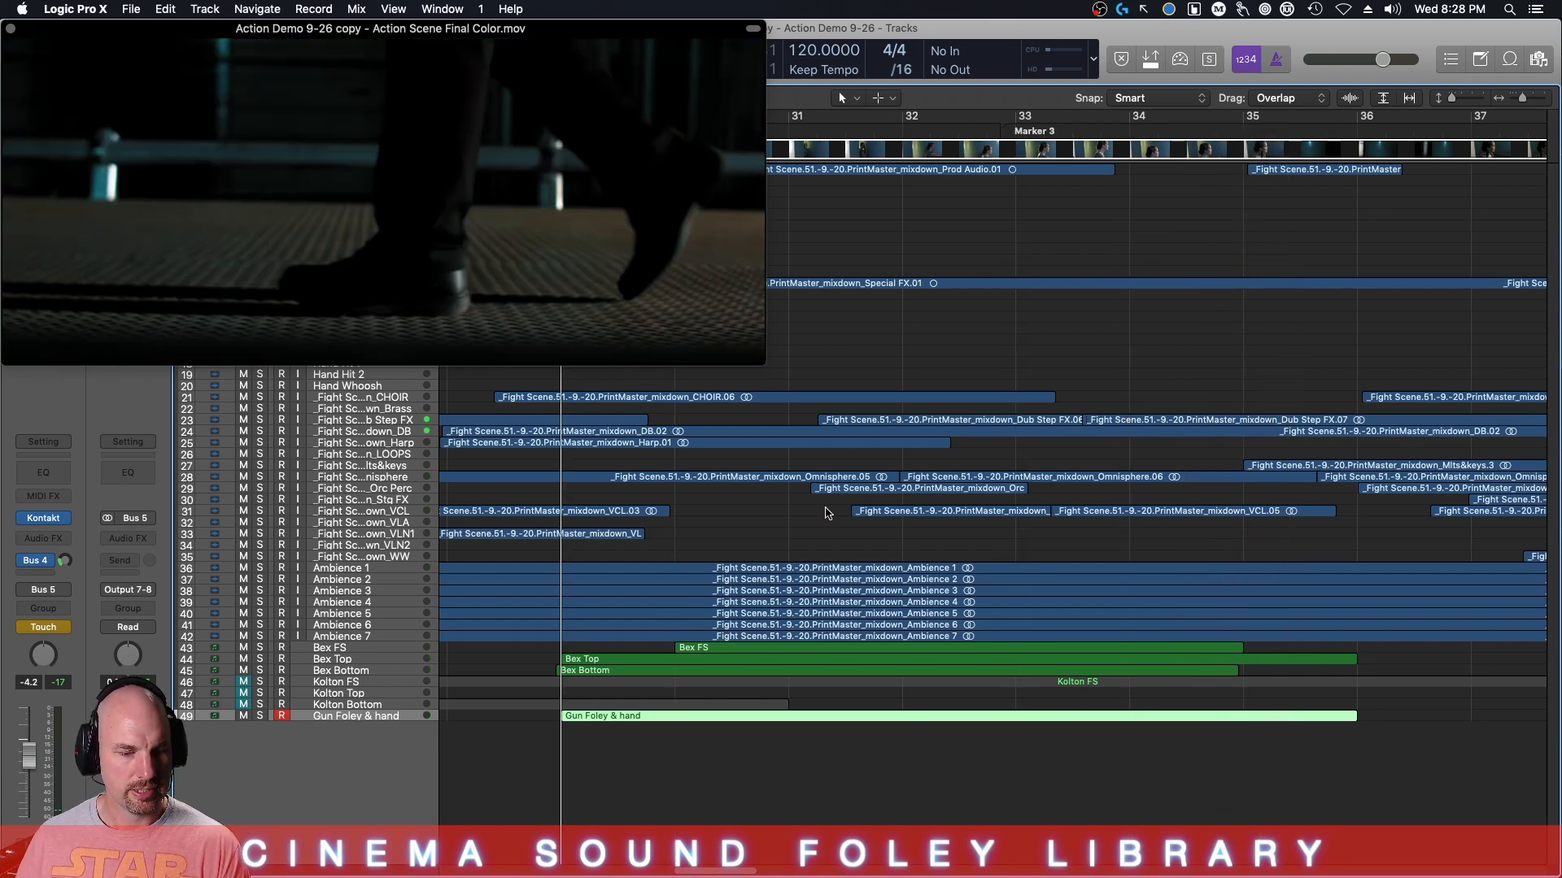
- Open the mixer, return the Ambi bus to Read after trying Touch, and set the Foley bus automation to Touch
key(2)
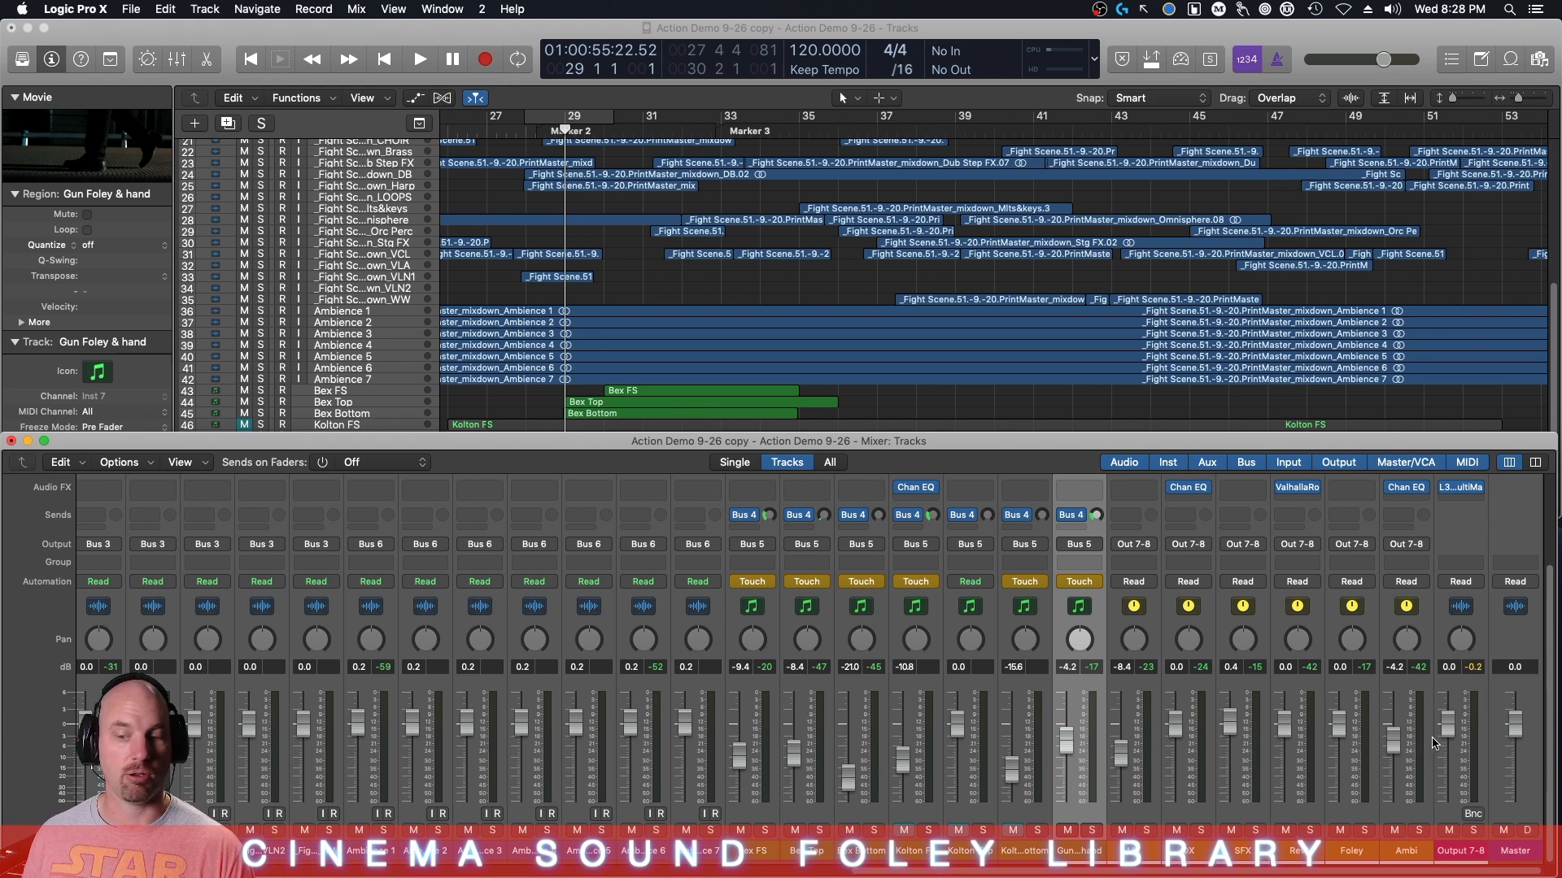
click(1407, 582)
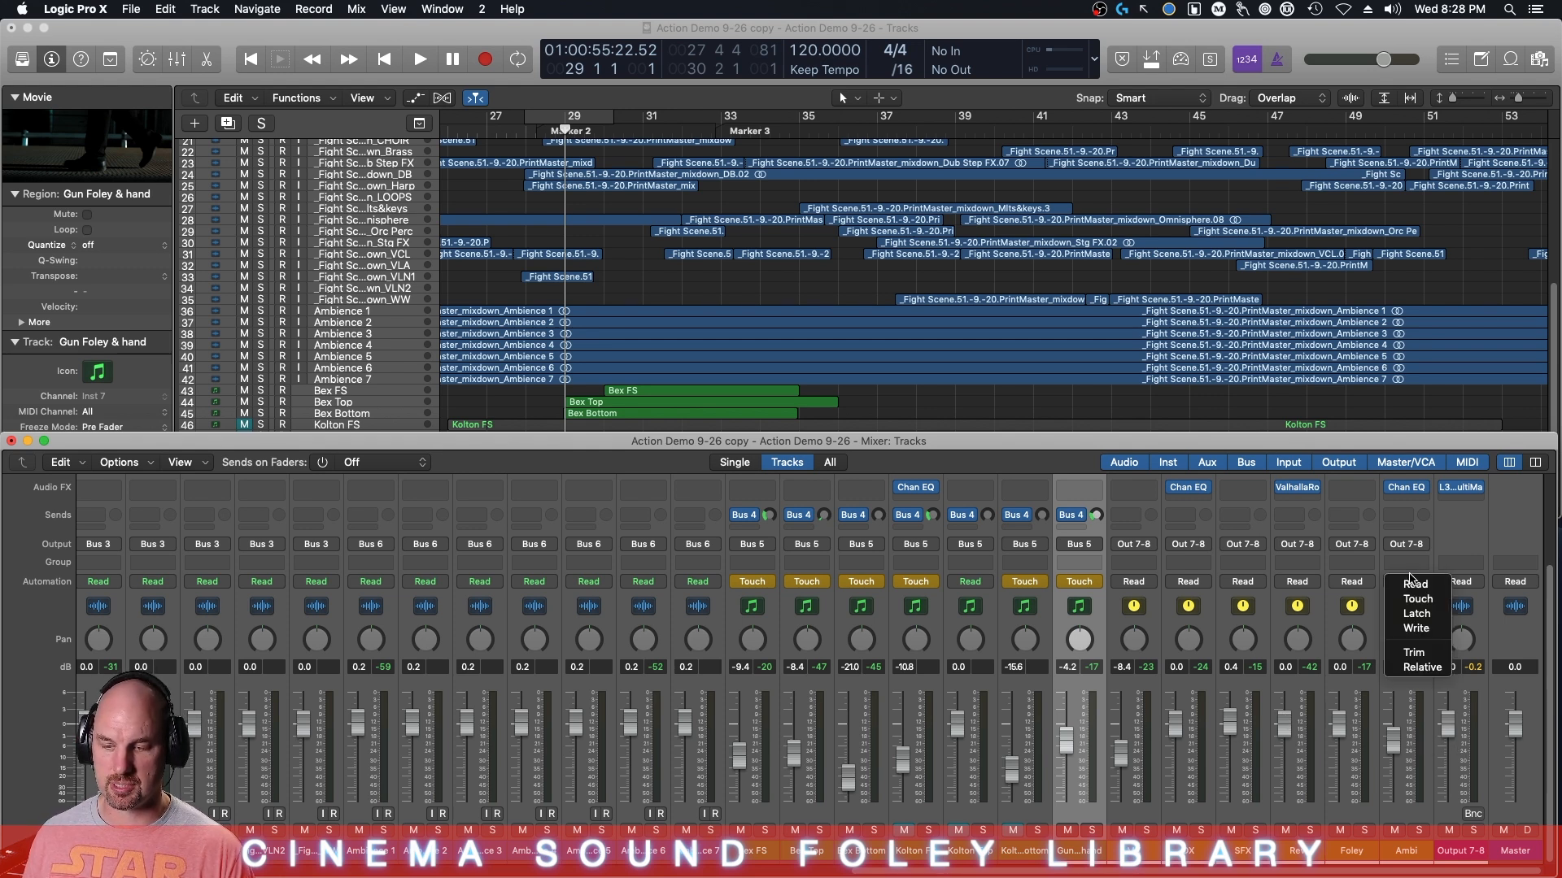
click(1440, 600)
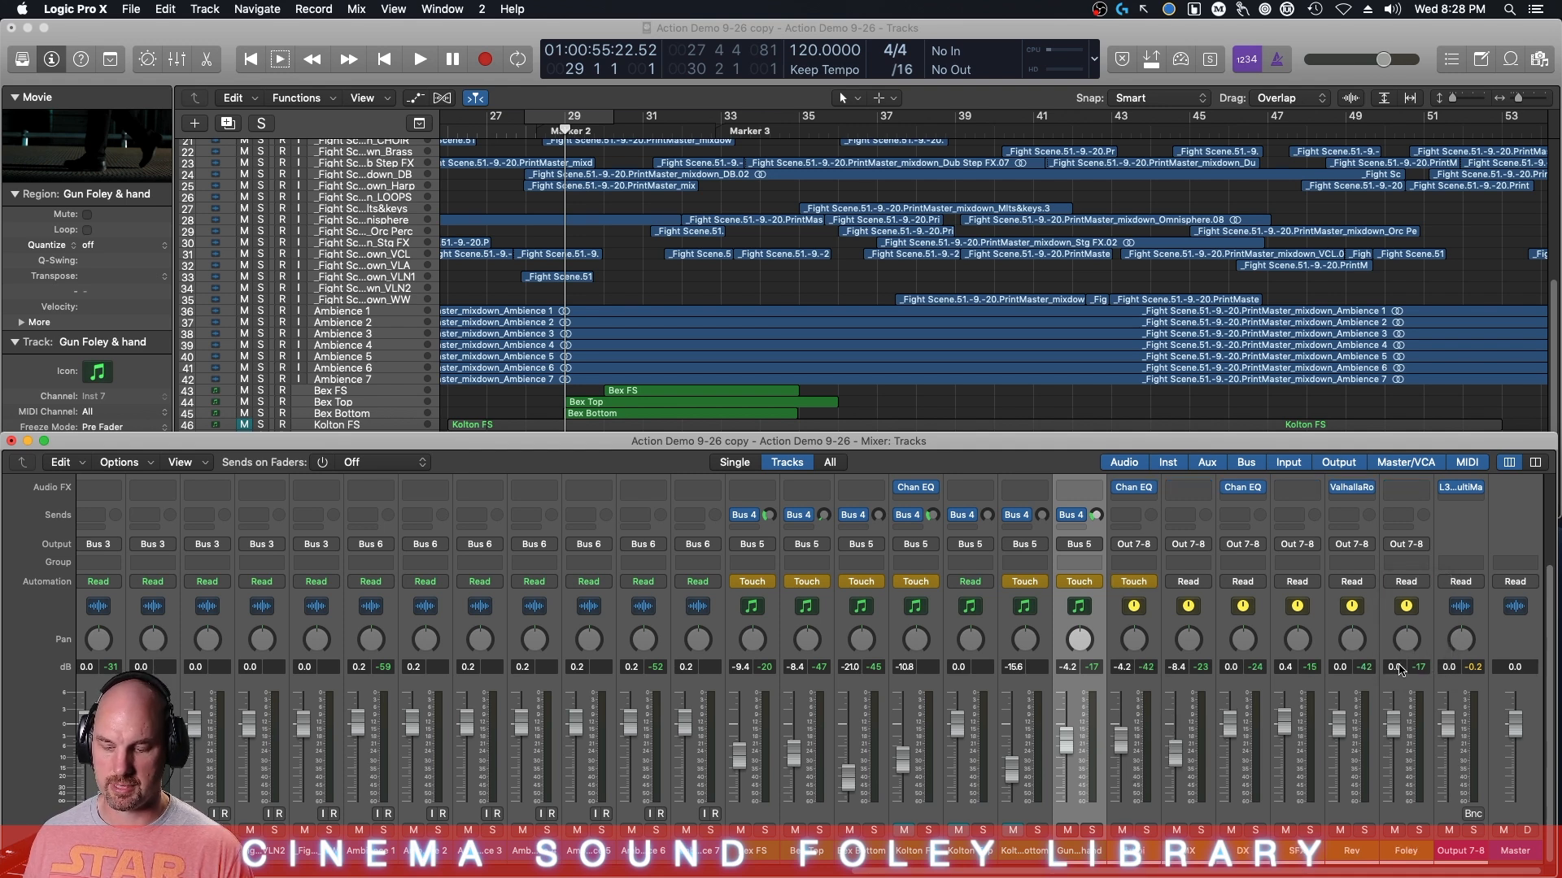
click(1150, 581)
click(1139, 567)
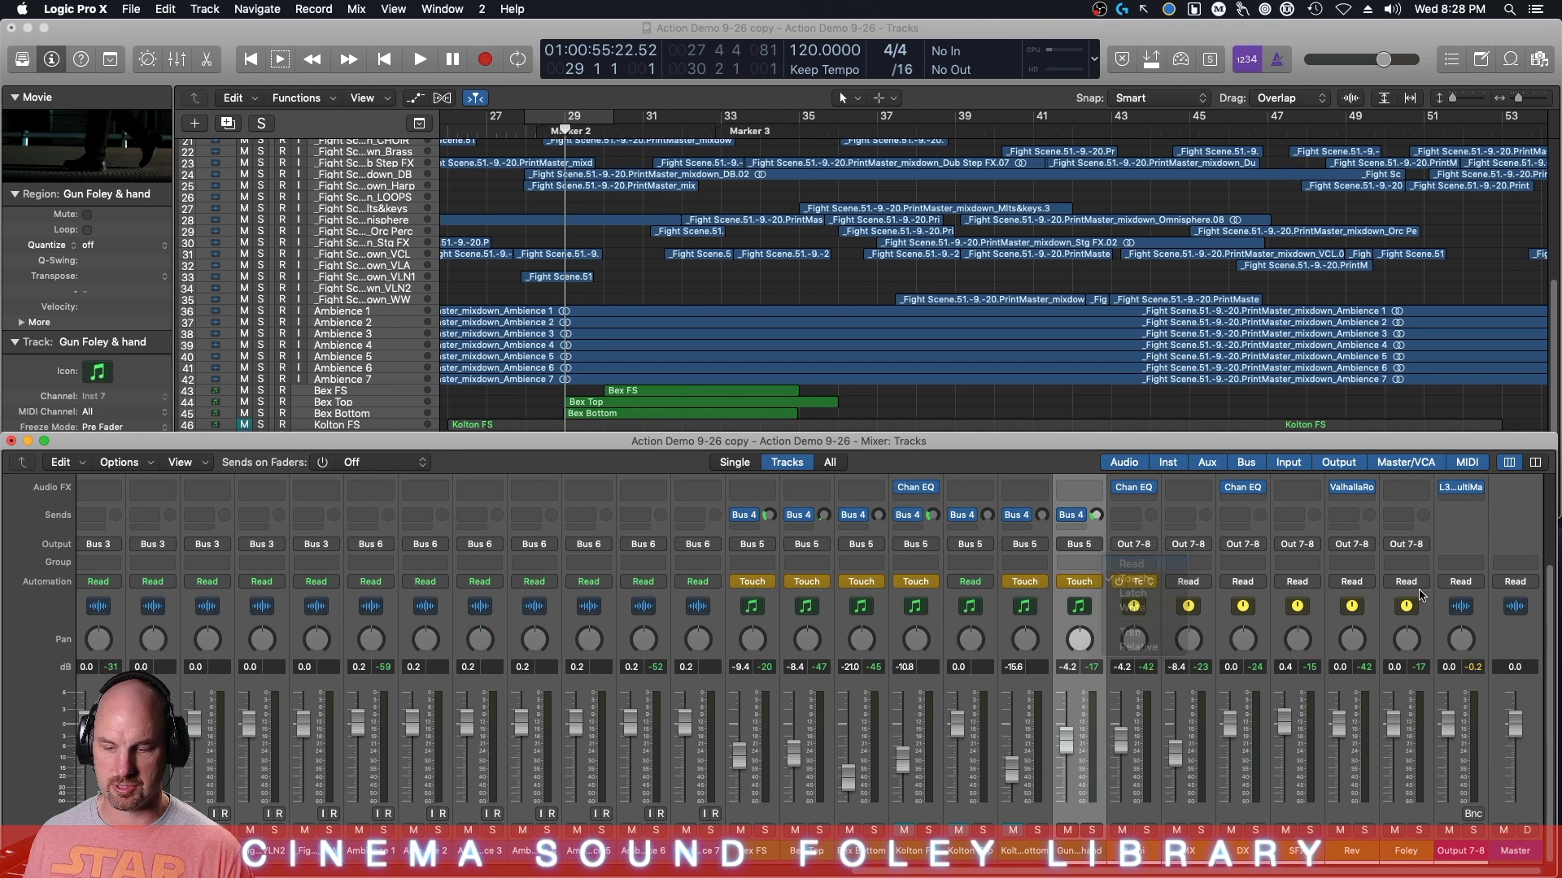
click(1406, 582)
click(1418, 599)
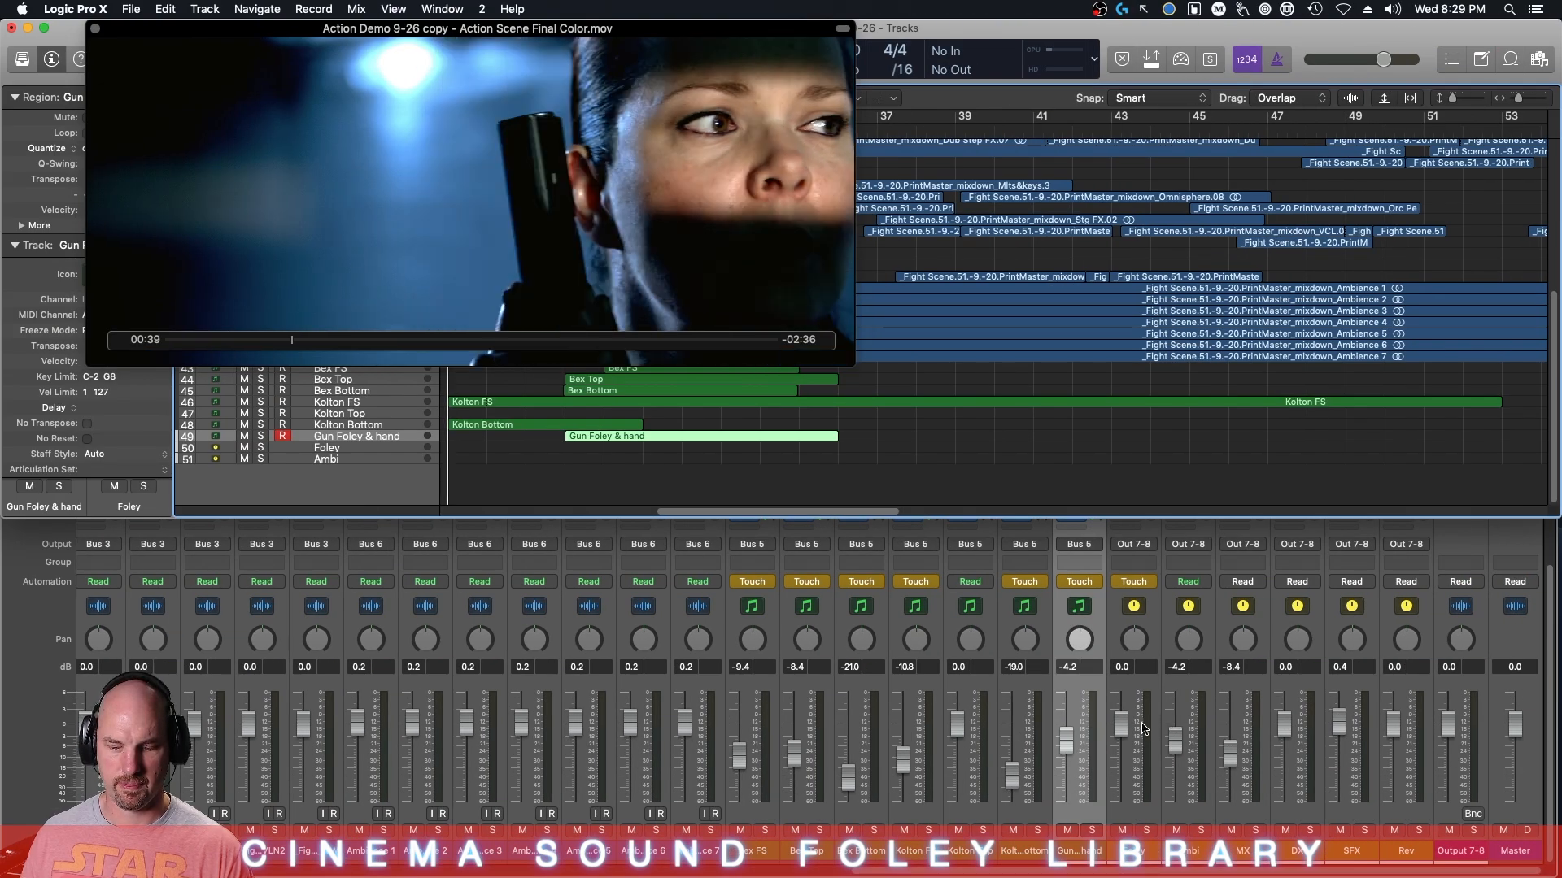
- Ride the Foley bus fader in Touch mode during playback from bar 26
drag(1121, 728, 1119, 722)
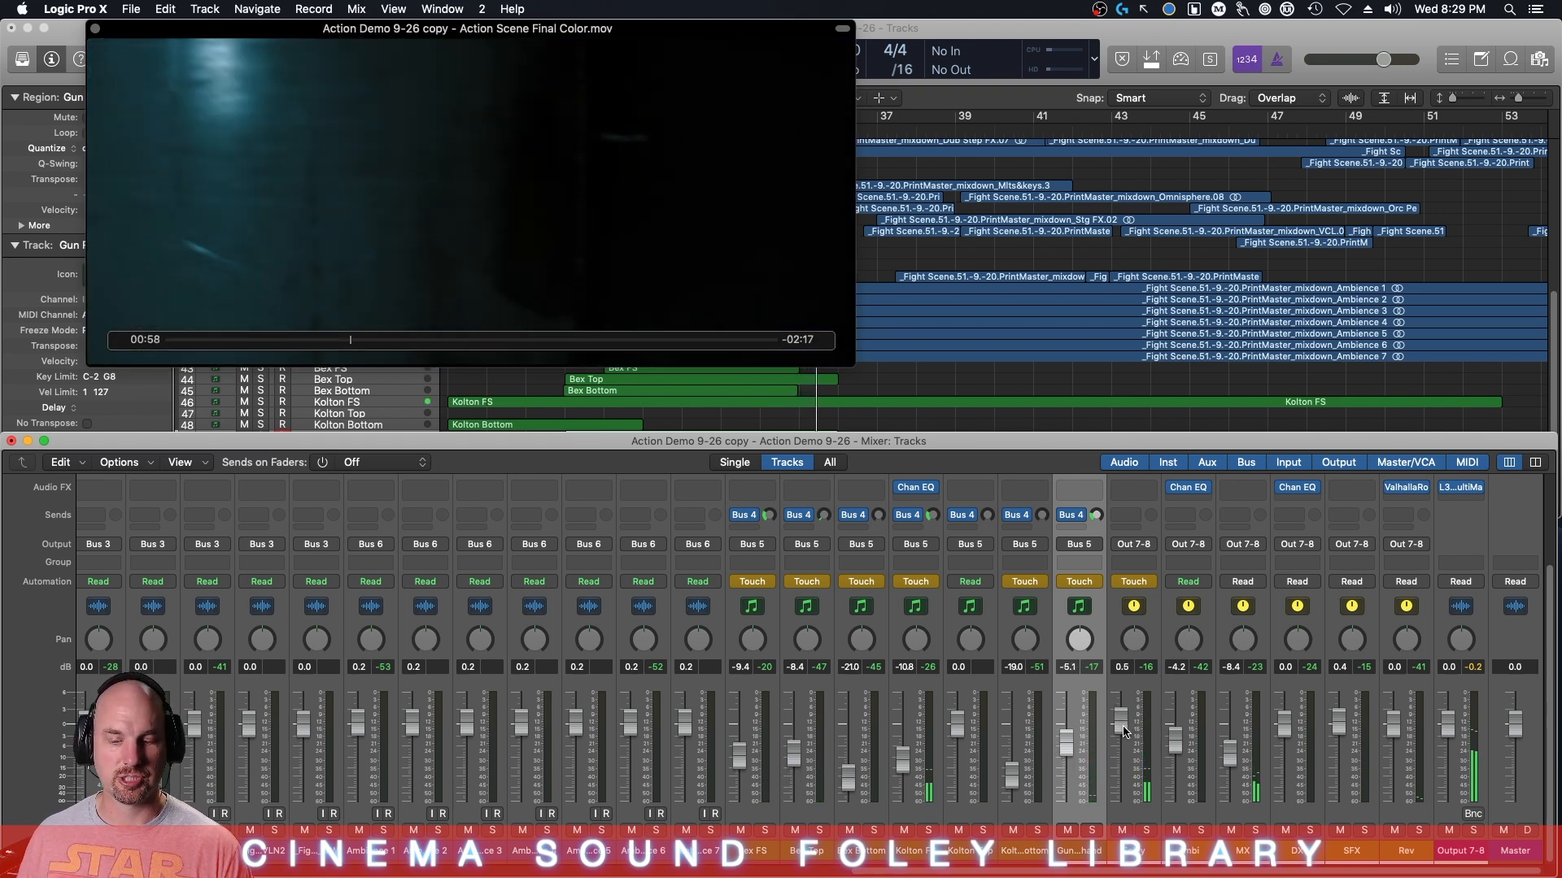
key(space)
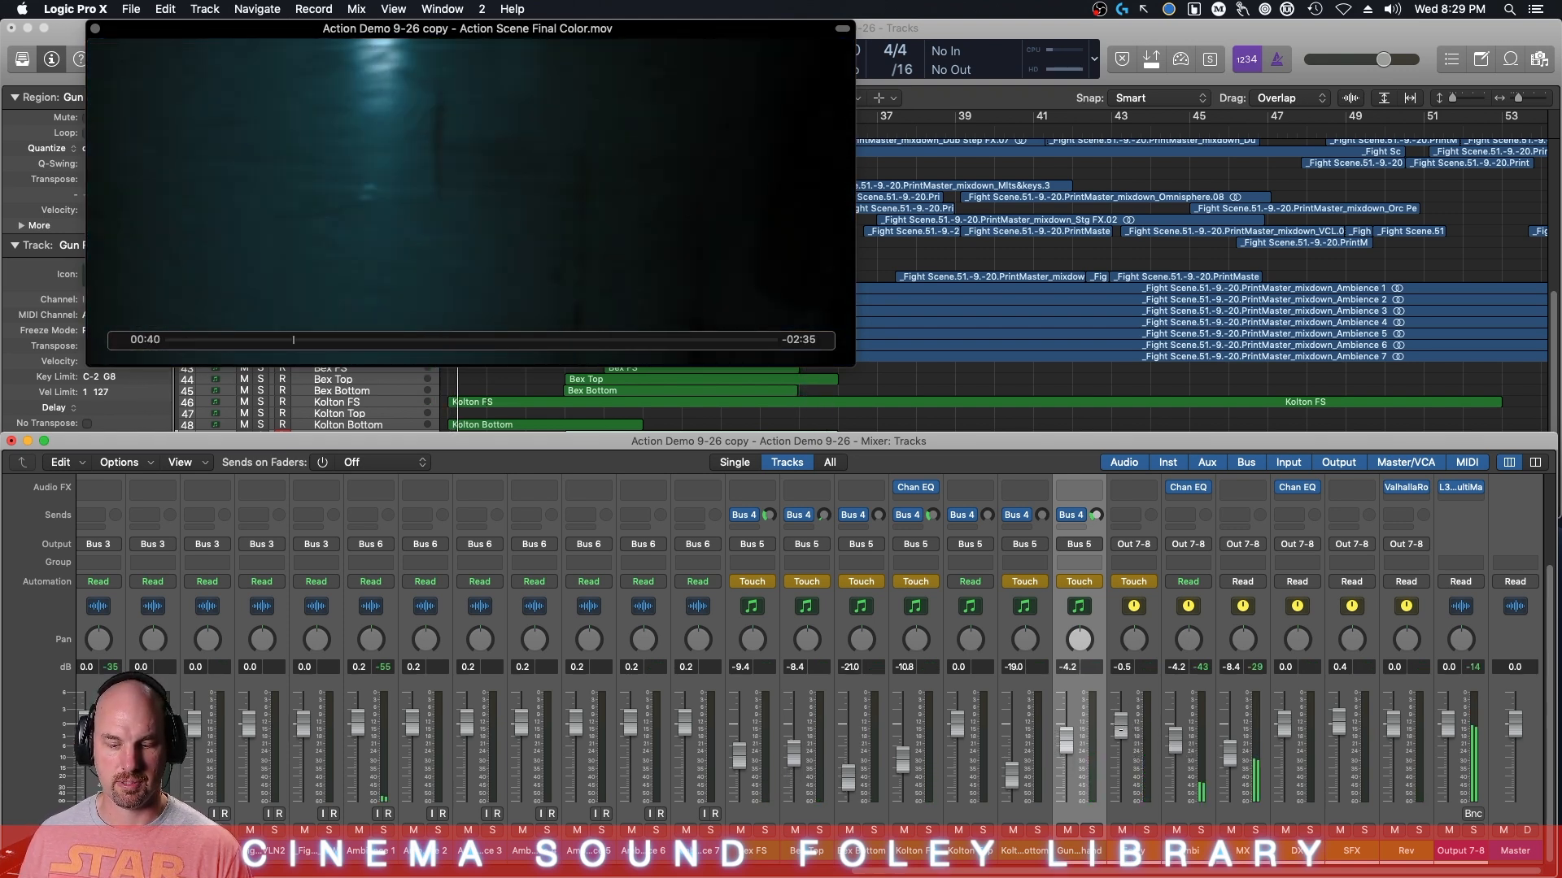